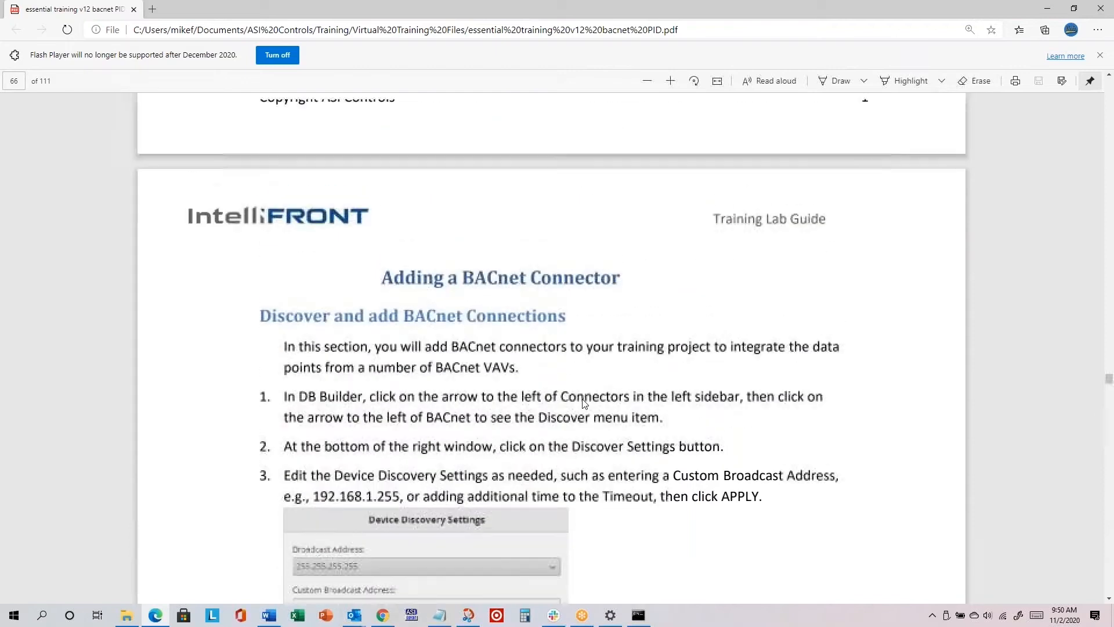
Step: Review the lab guide's sections on adding a BACnet connector and cloning additional BACnet devices
scroll(484, 298, down, 1)
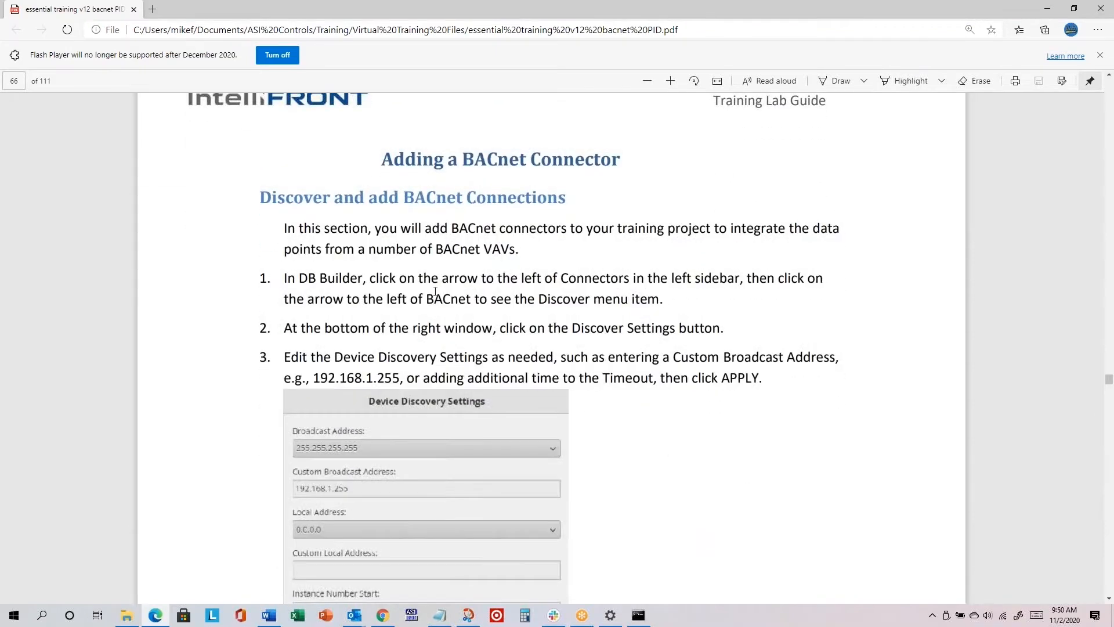
scroll(559, 292, down, 2)
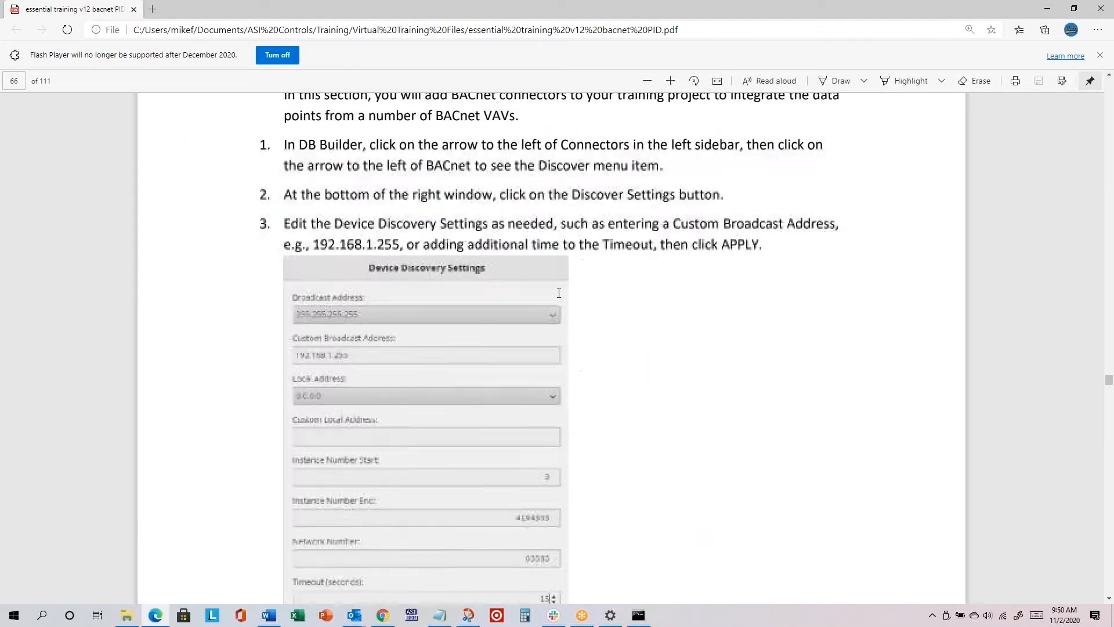
scroll(559, 292, down, 2)
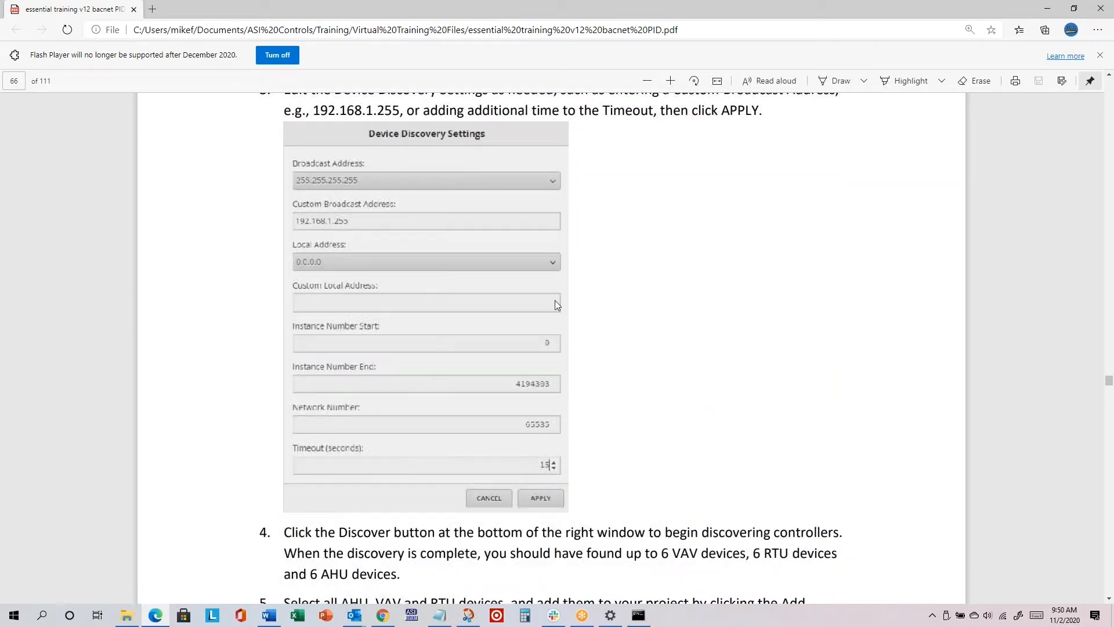
scroll(552, 305, down, 4)
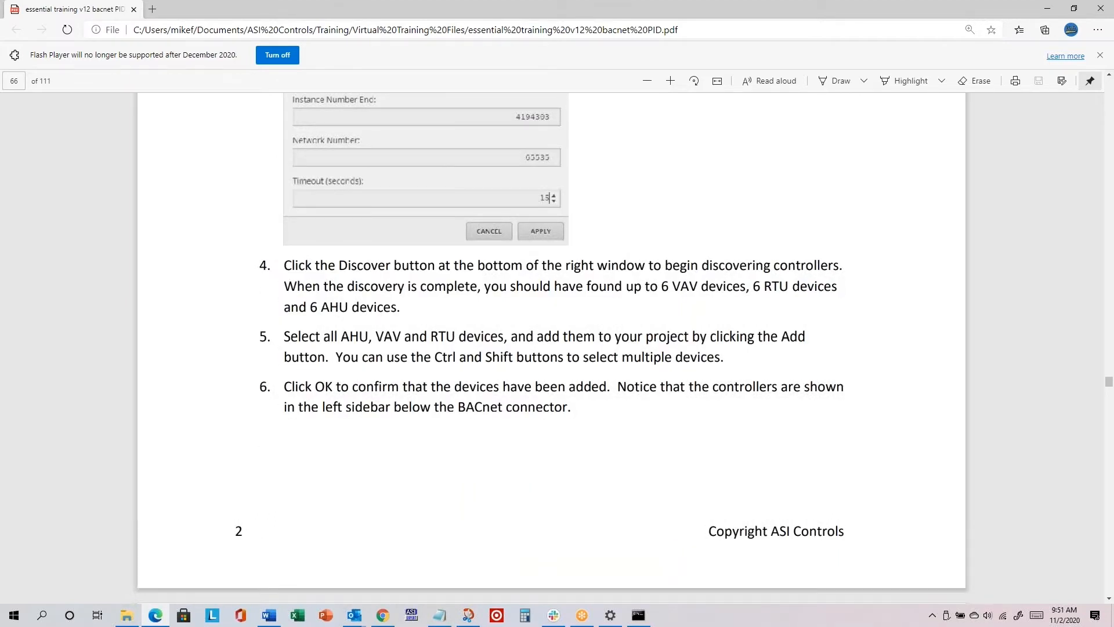
scroll(552, 346, down, 6)
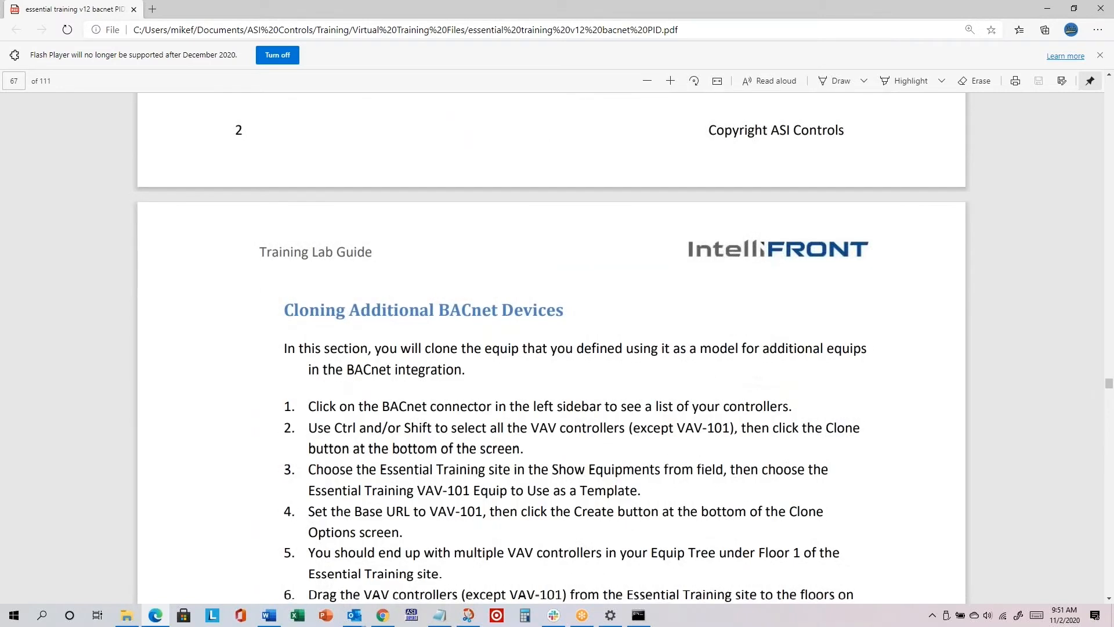
scroll(554, 301, down, 5)
scroll(555, 301, up, 2)
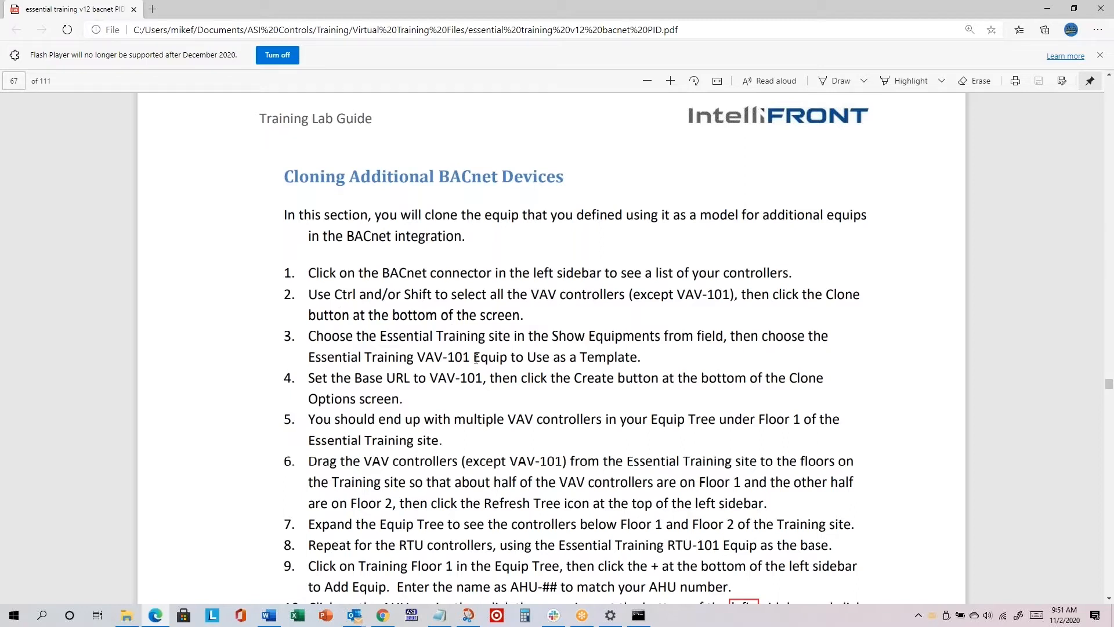
Step: Switch to IntelliFRONT and expand the Essential Training site and its Floor 1 in the Equip Tree
key(alt+Tab)
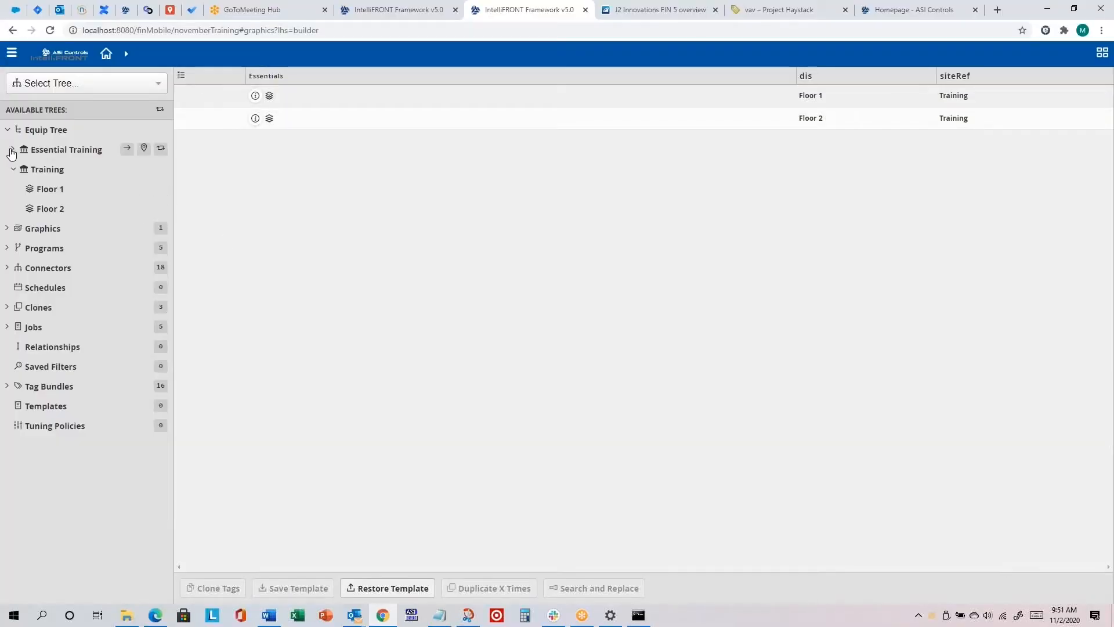
click(14, 150)
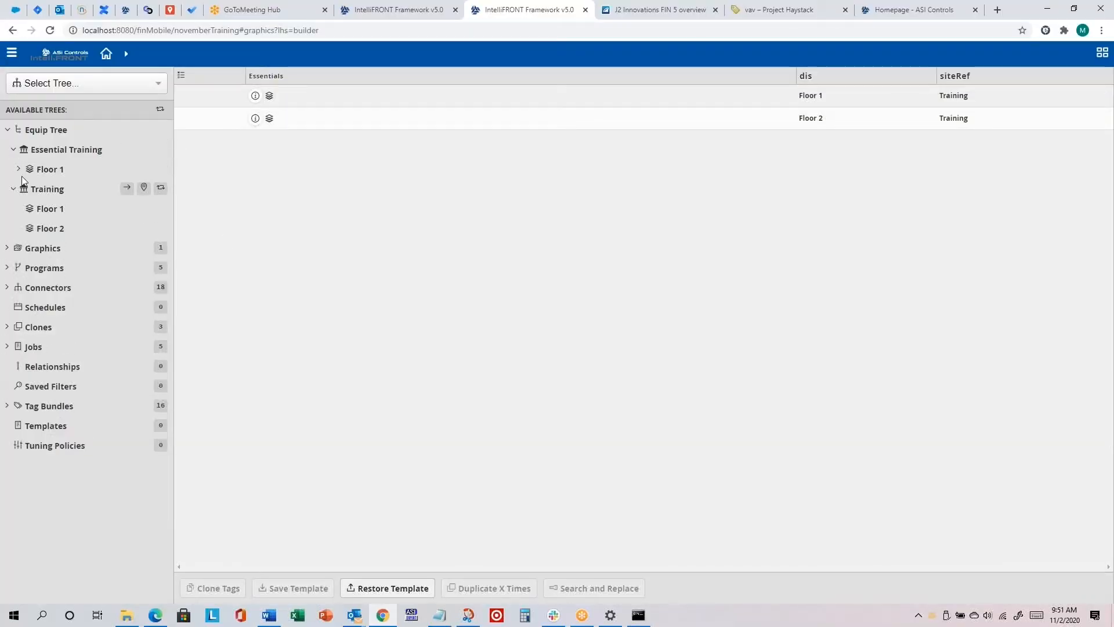
click(19, 169)
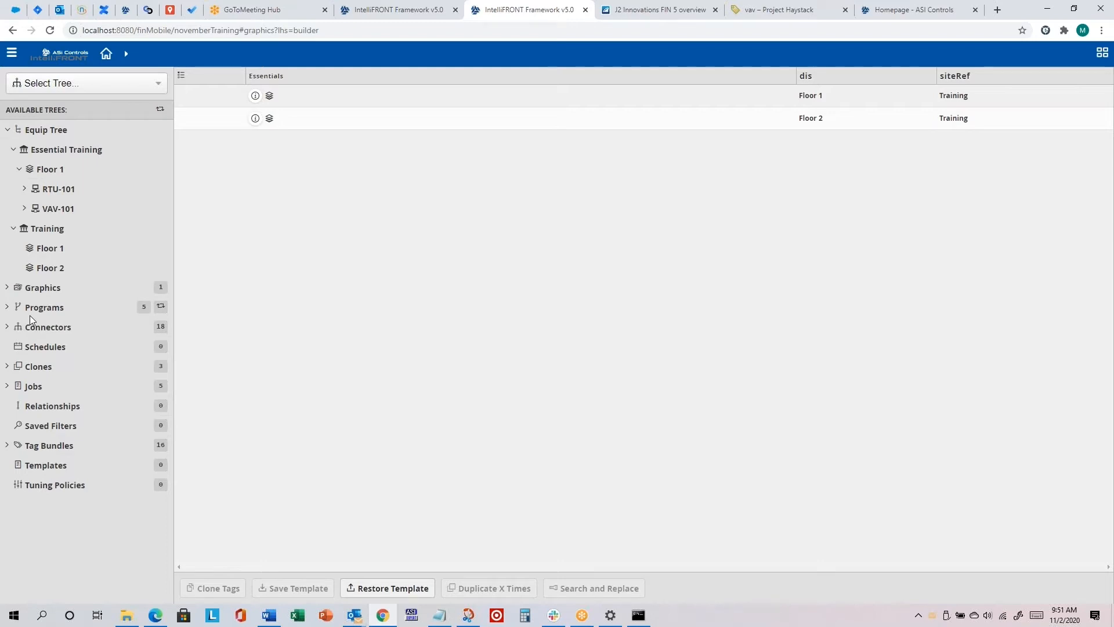
Step: Check the cloning instructions in the lab guide, then return to IntelliFRONT and list the BACnet connectors
key(alt+Tab)
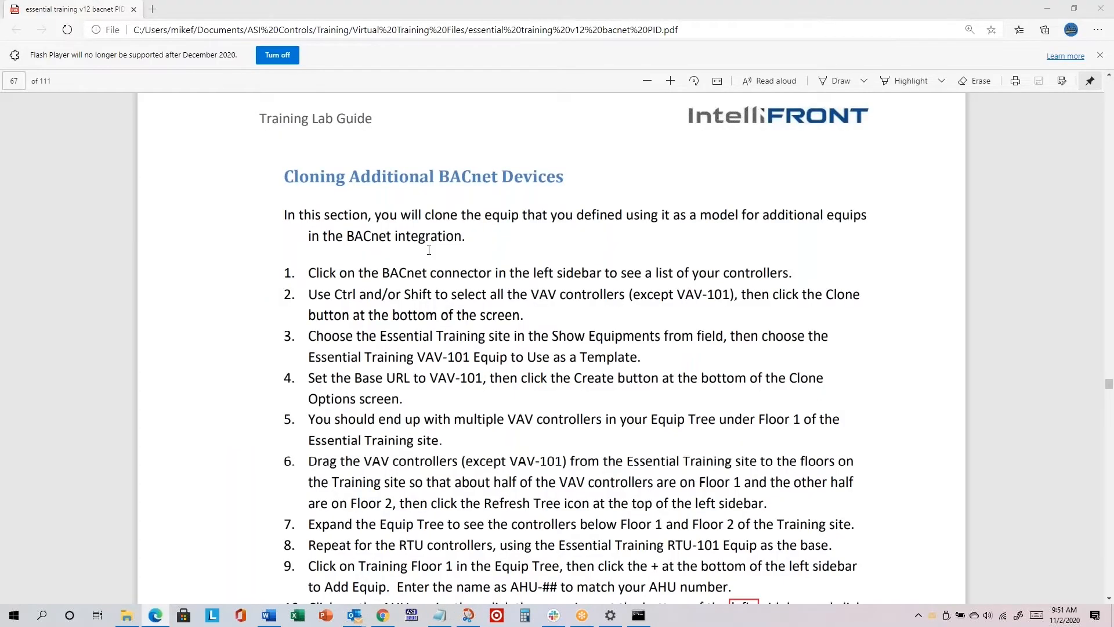
key(alt+Tab)
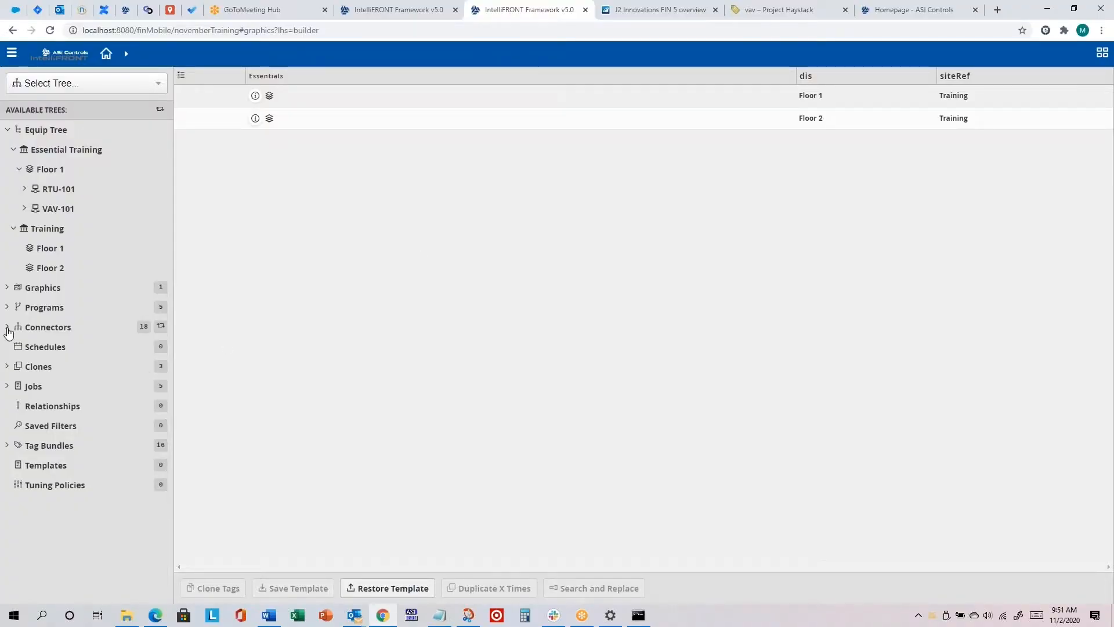
click(7, 328)
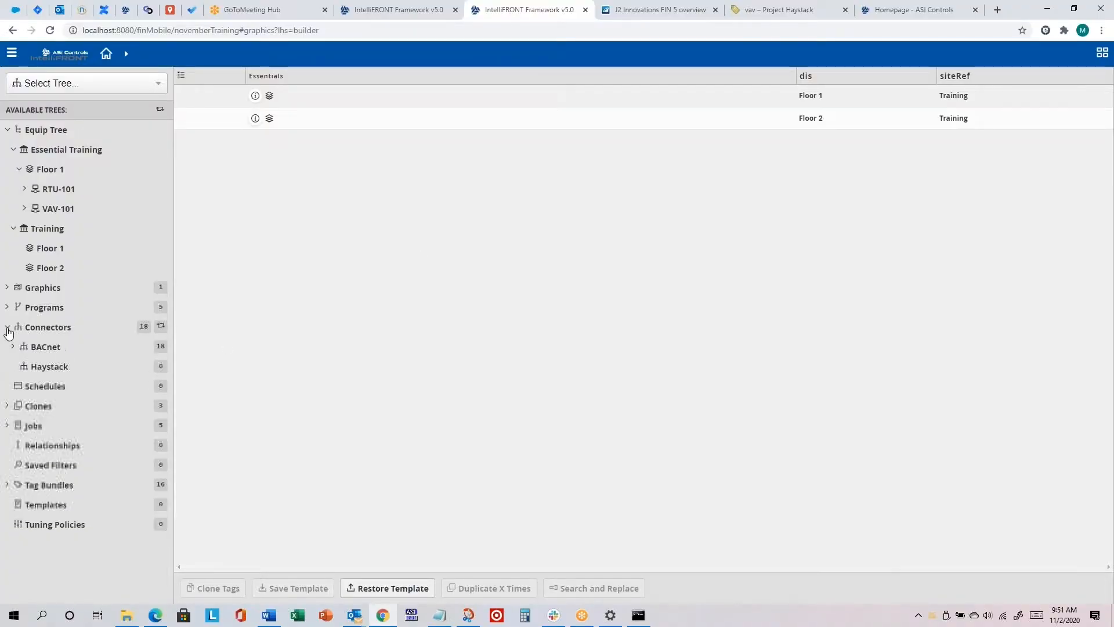
click(53, 346)
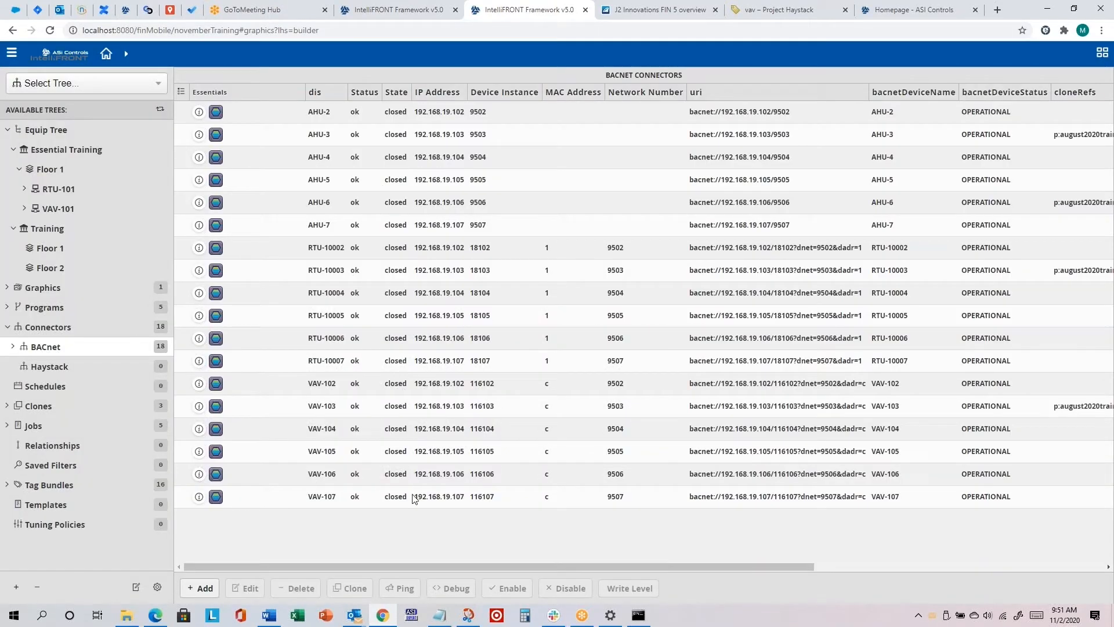
Step: Sort the BACnet connectors by dis and select VAV-102 through VAV-107
click(436, 91)
click(332, 93)
click(502, 93)
click(318, 94)
click(328, 387)
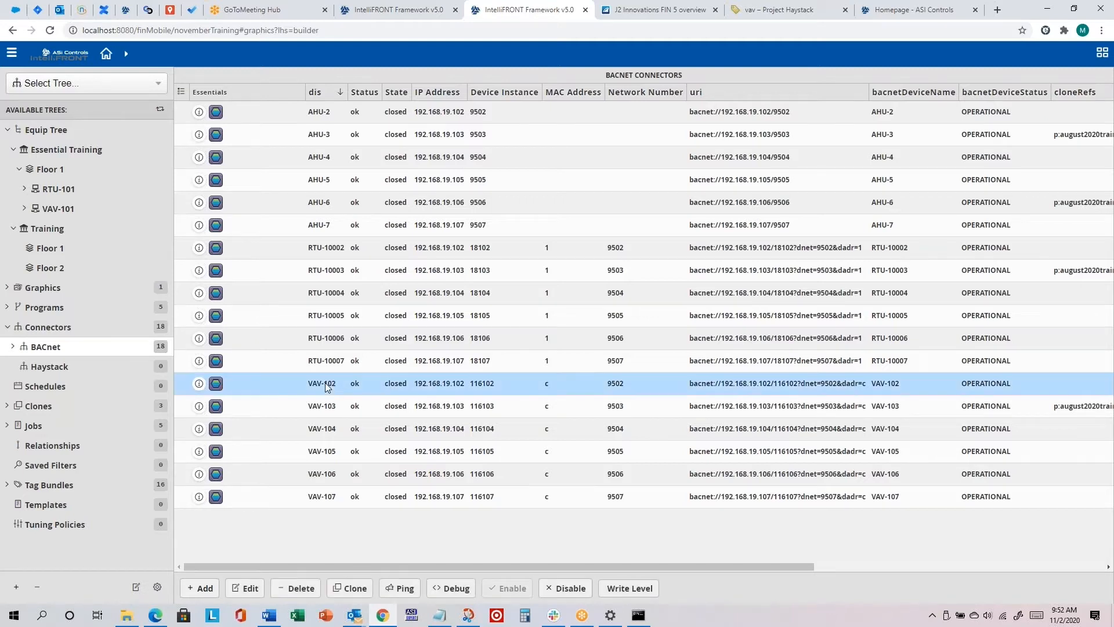
shift+click(326, 499)
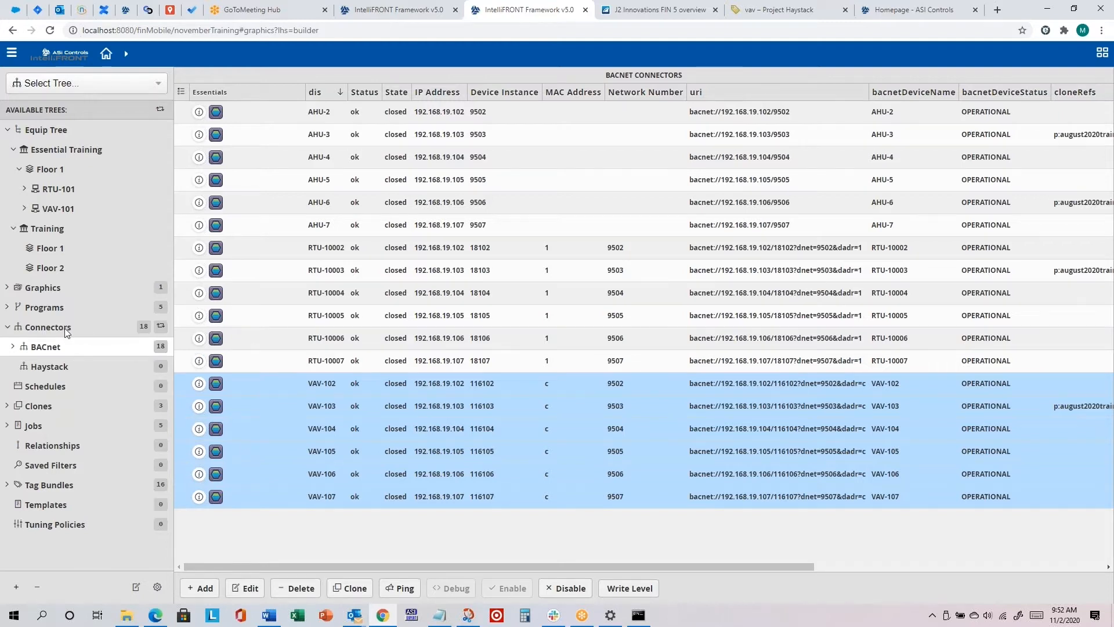
Step: Reopen the BACnet connector list and select the range of controllers from VAV-102 to VAV-107
click(82, 328)
click(63, 347)
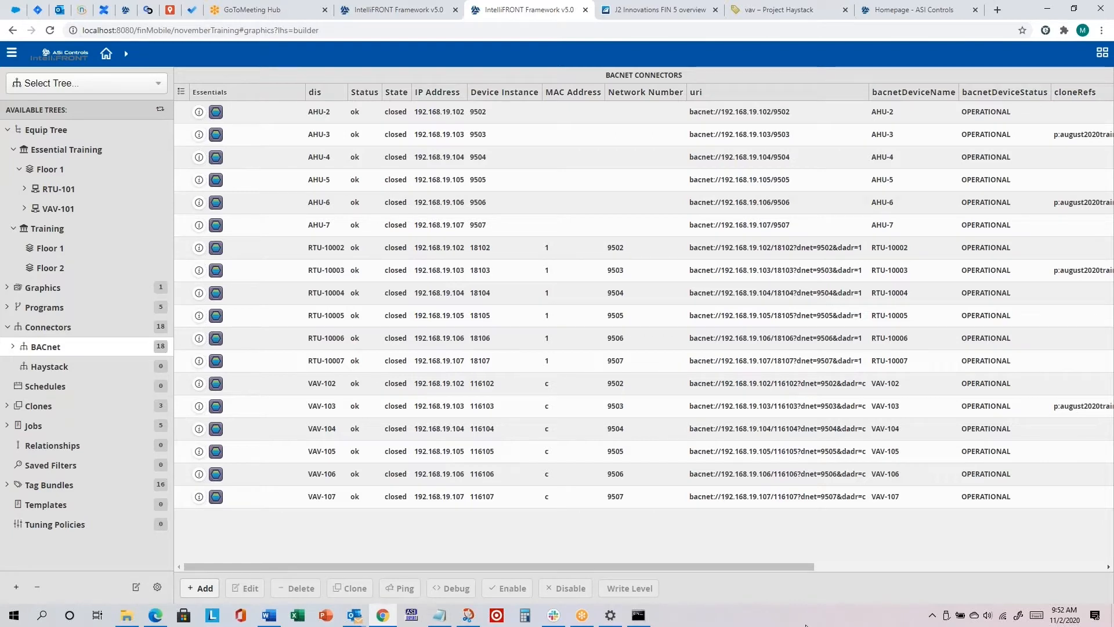
click(321, 385)
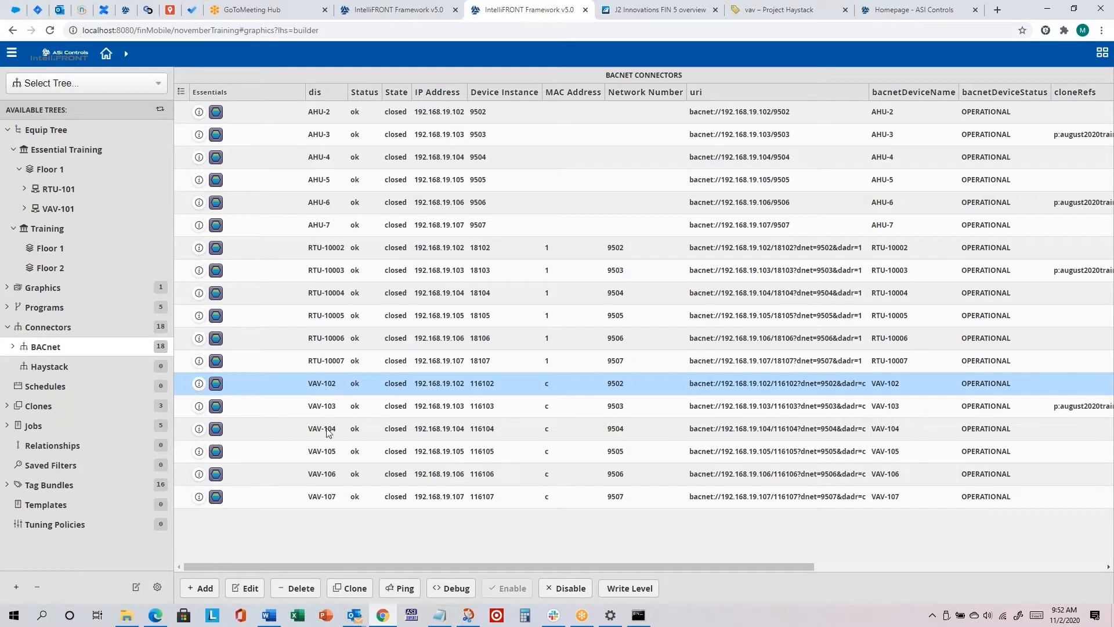
click(333, 385)
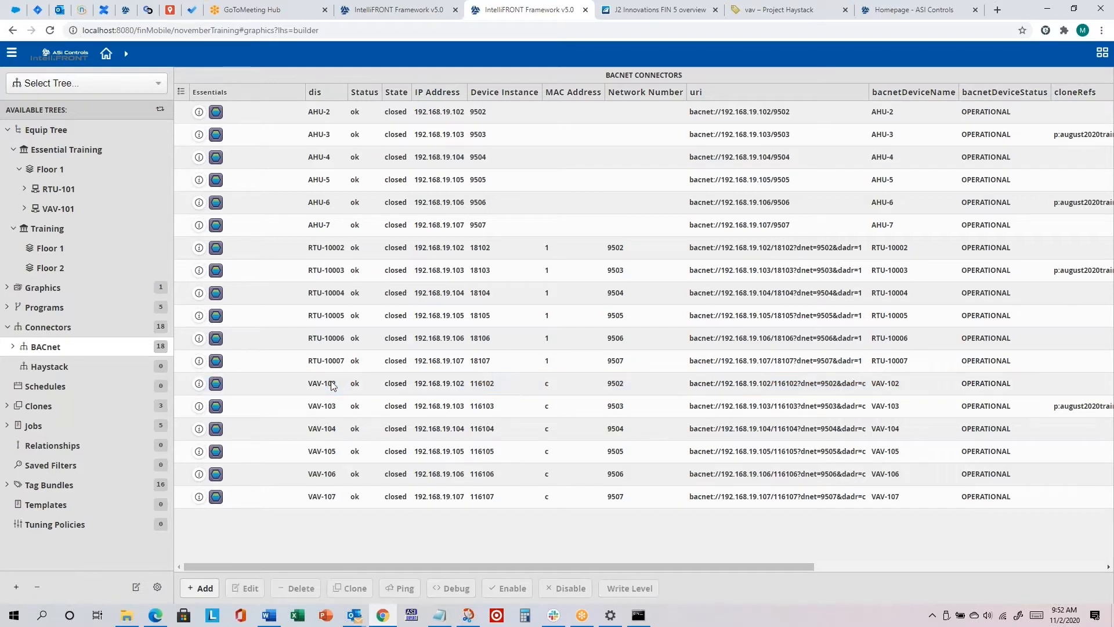
click(330, 379)
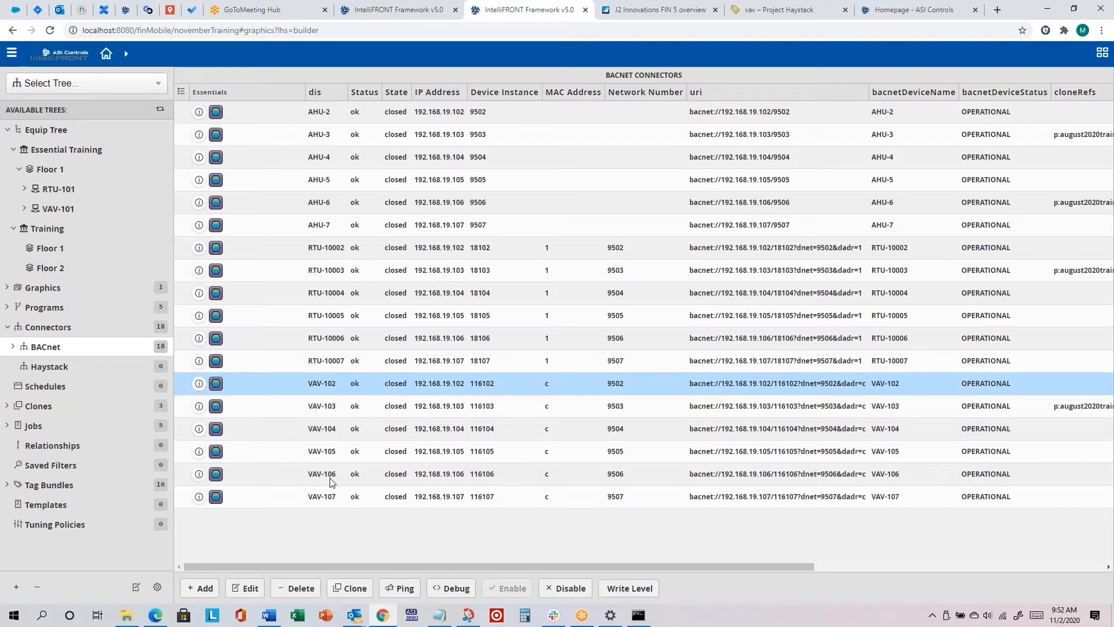
shift+click(330, 500)
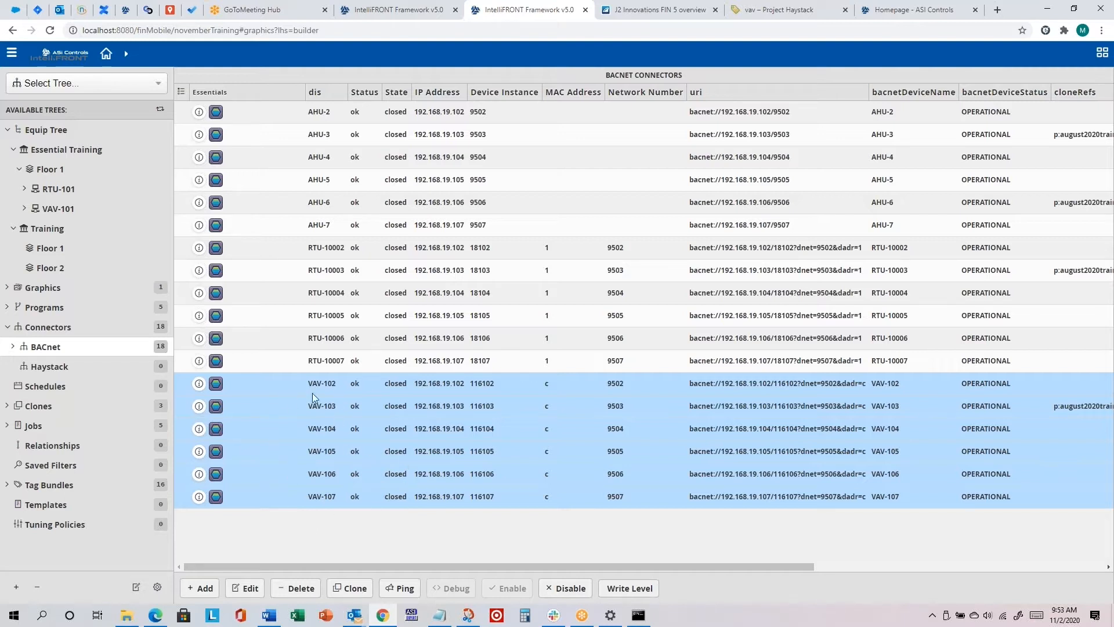
Step: Clone the selected VAV controllers using Essential Training VAV-101 as the template equip and VAV-102 as the base URL
click(355, 590)
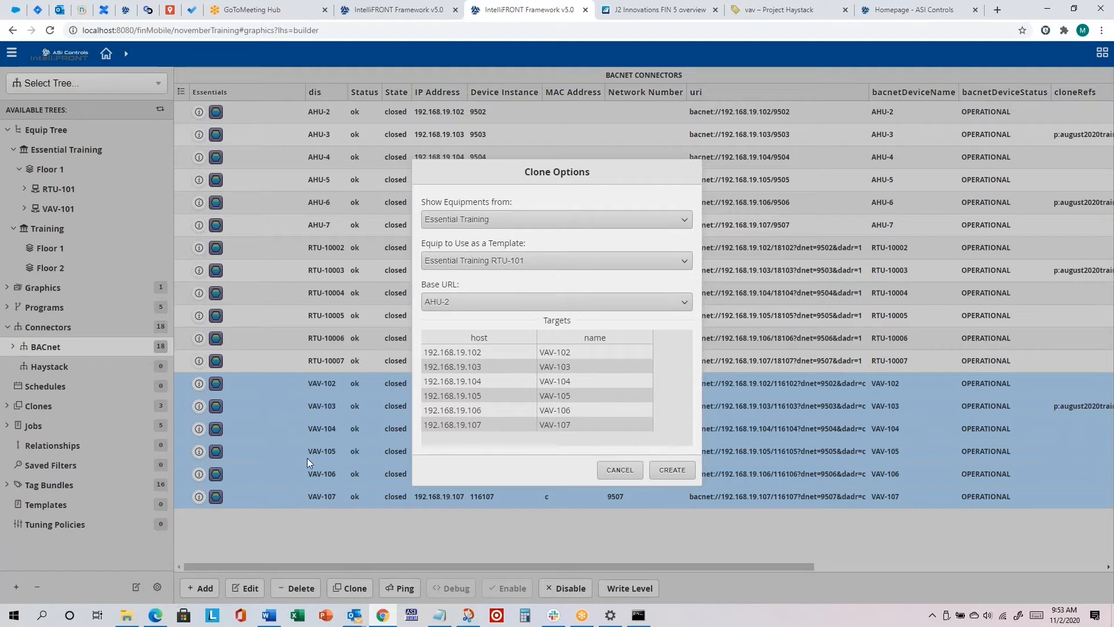
click(478, 260)
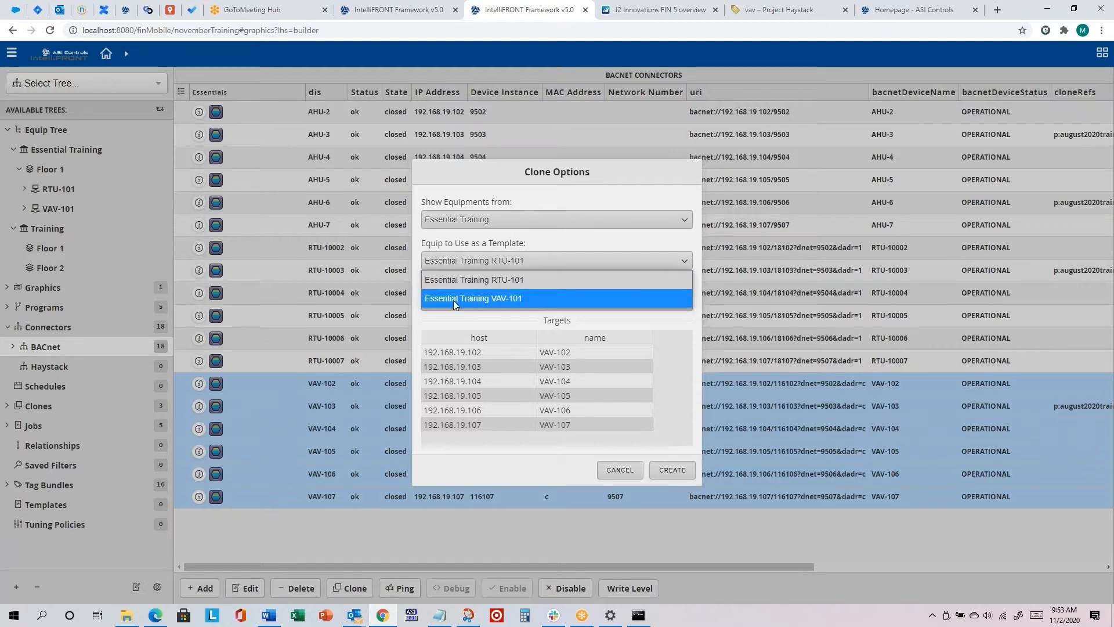
click(514, 298)
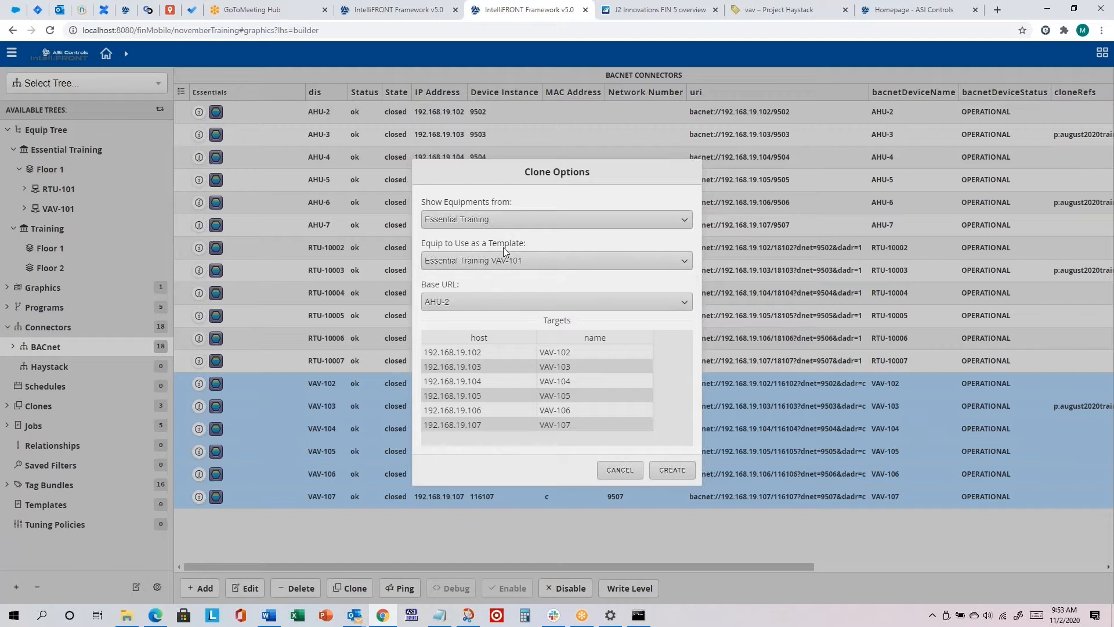
click(464, 300)
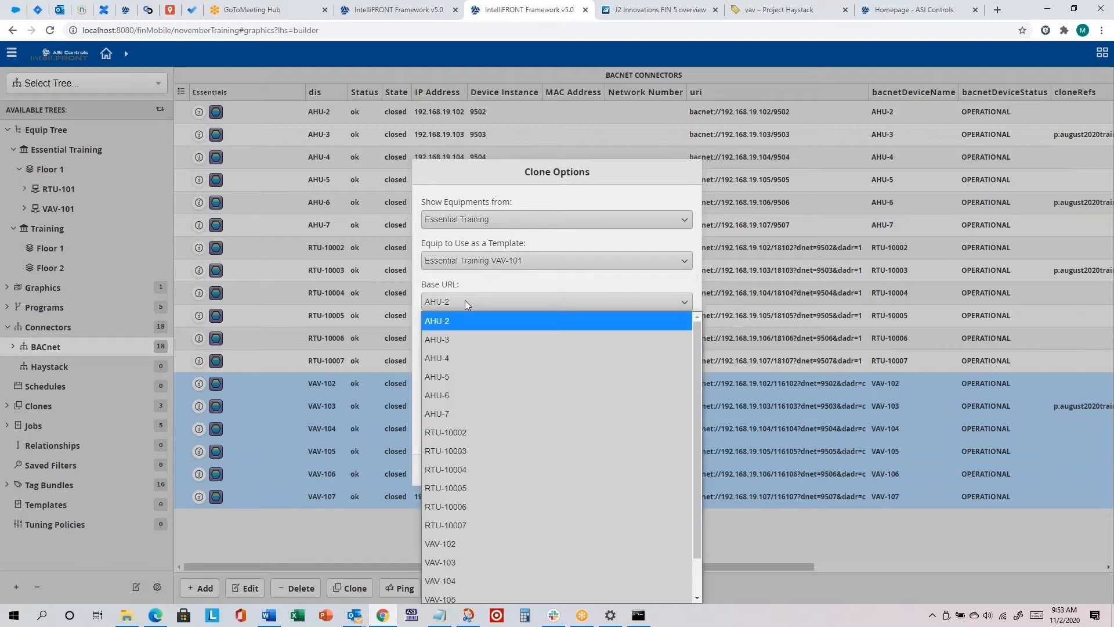
click(457, 541)
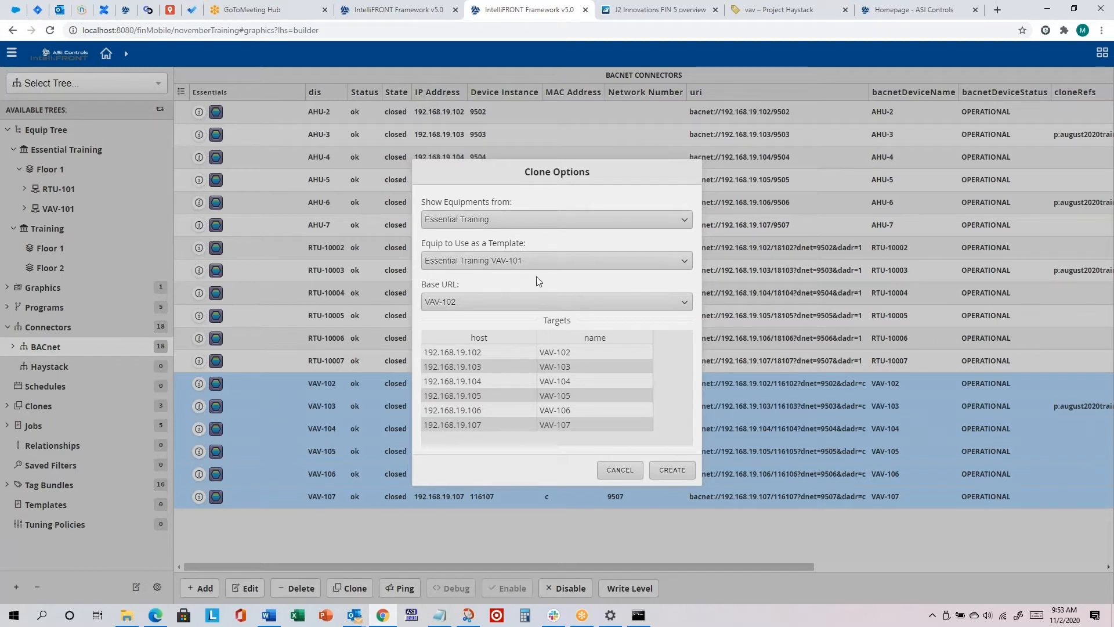
click(673, 470)
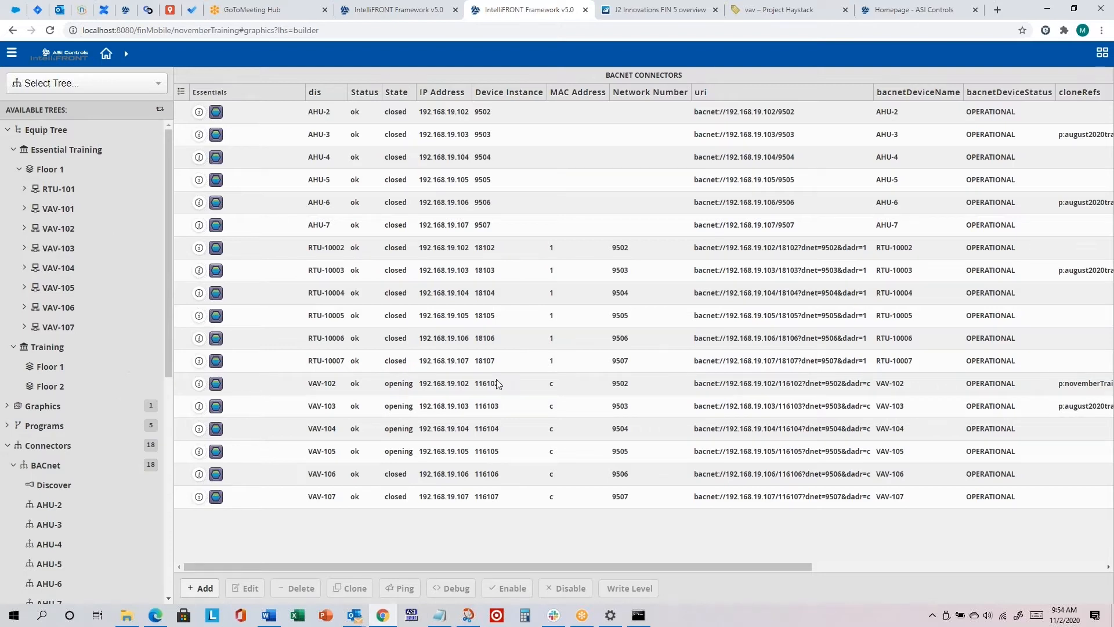
Step: Read the lab guide's instructions on moving the cloned VAV controllers to the Training site's floors
key(alt+Tab)
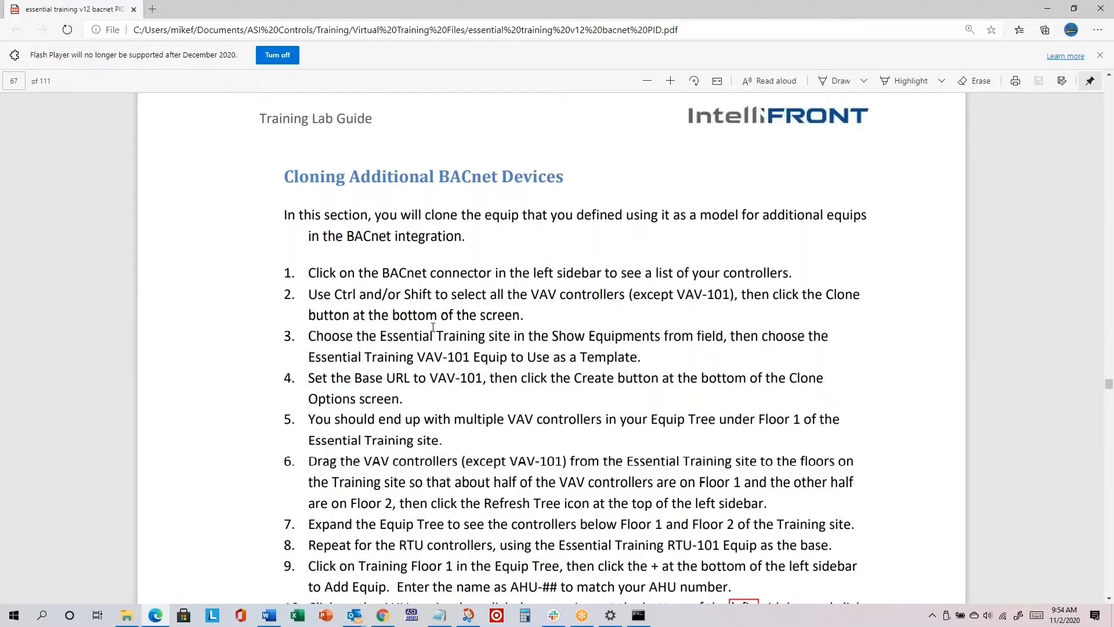
scroll(432, 328, down, 2)
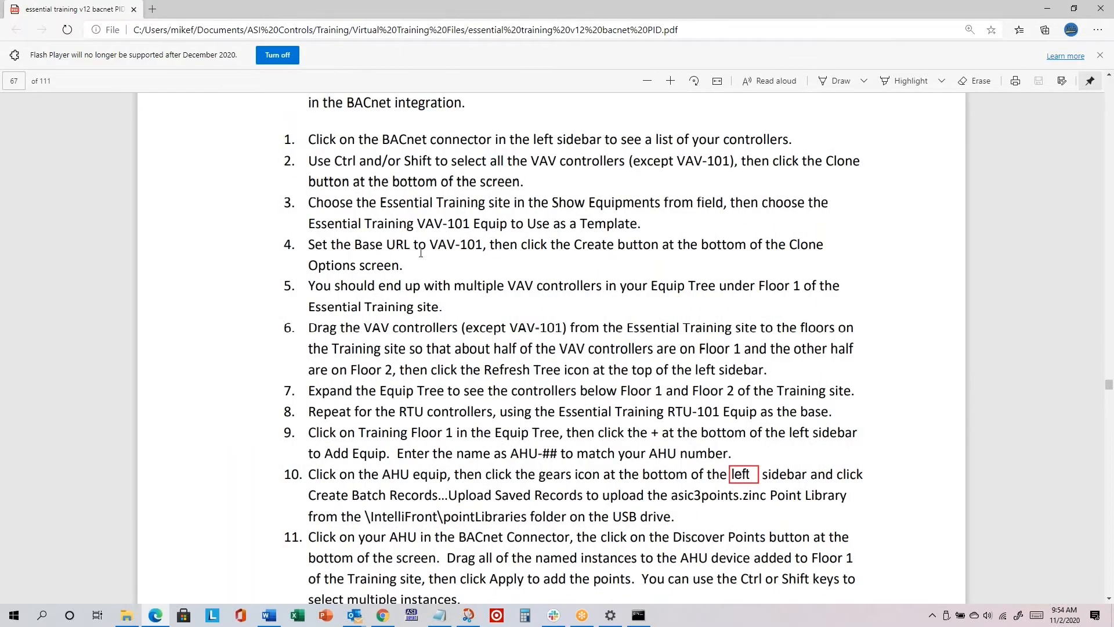
scroll(464, 300, down, 2)
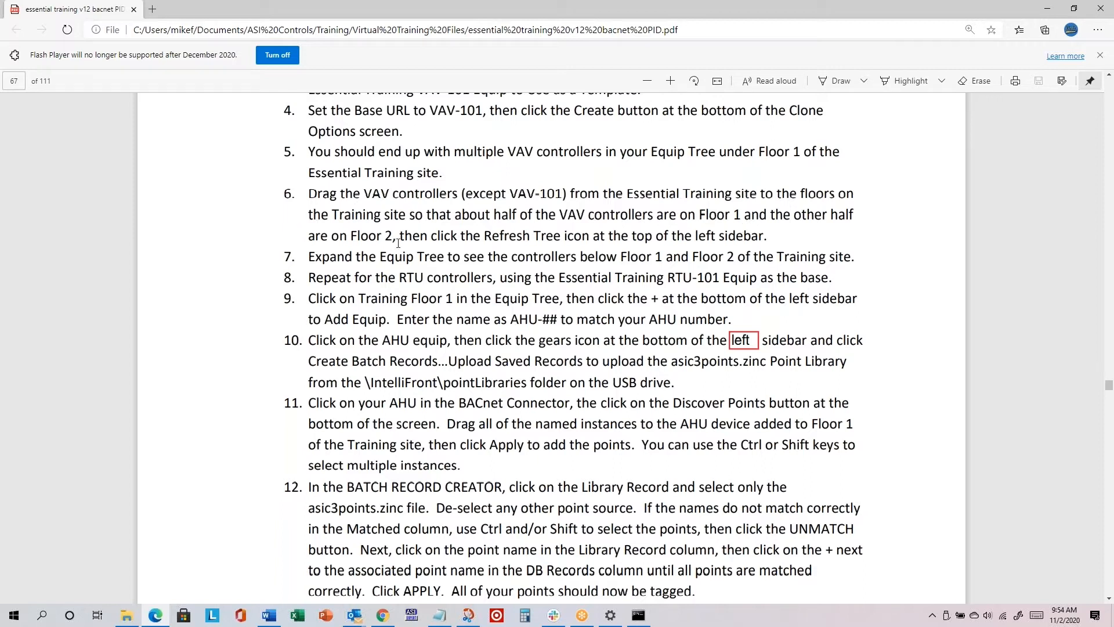
Step: Switch back to IntelliFRONT and move VAV-102 through VAV-104 from Essential Training to Floor 1 of the Training site
key(alt+Tab)
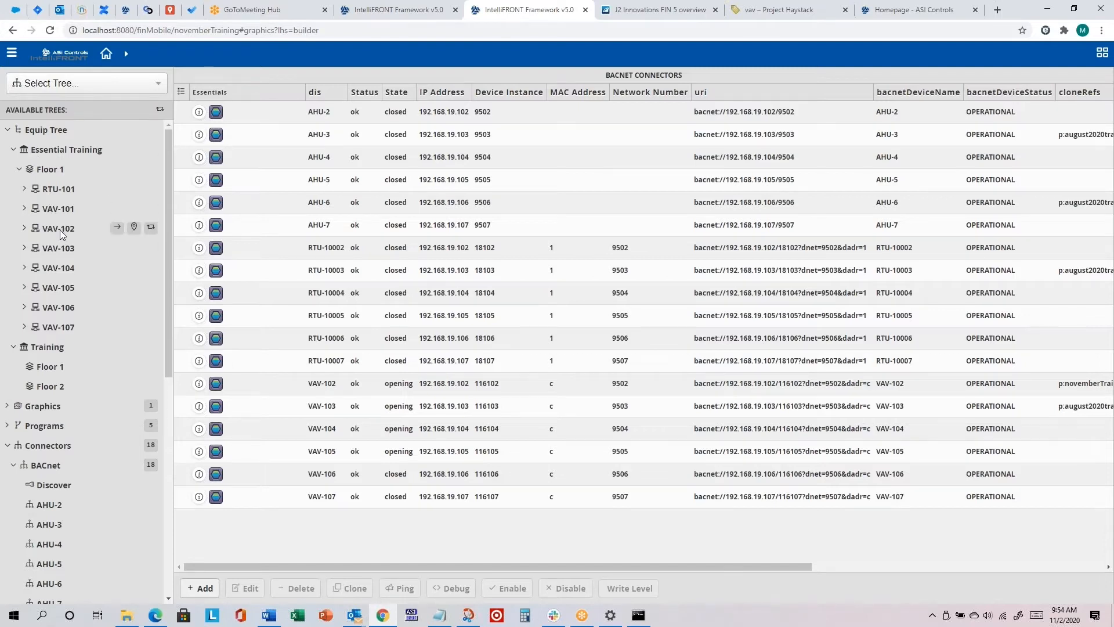
click(60, 230)
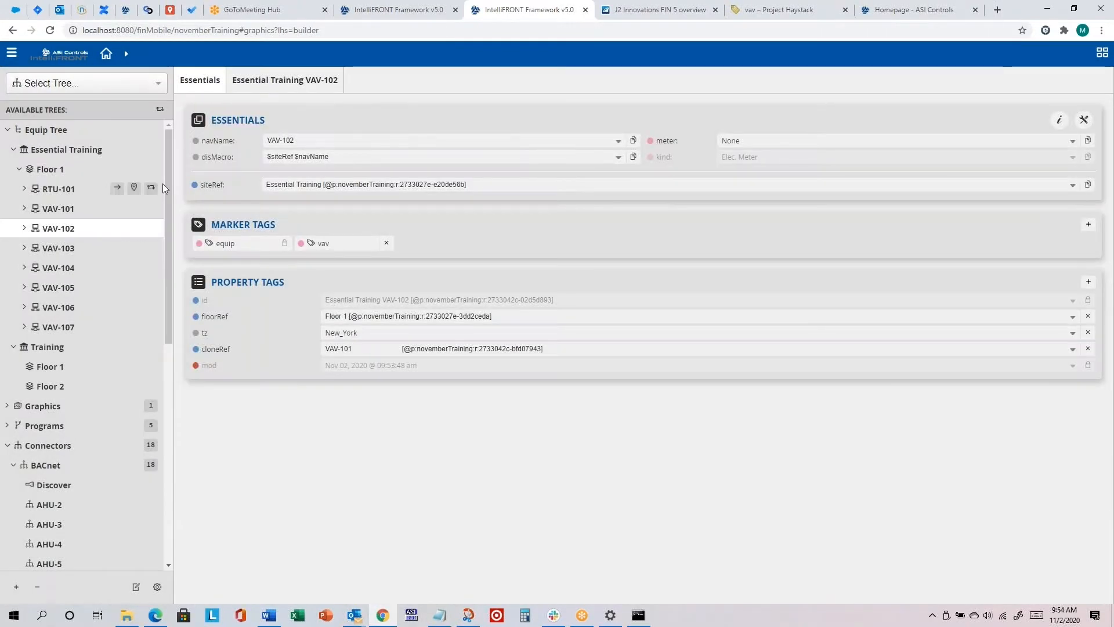
click(68, 270)
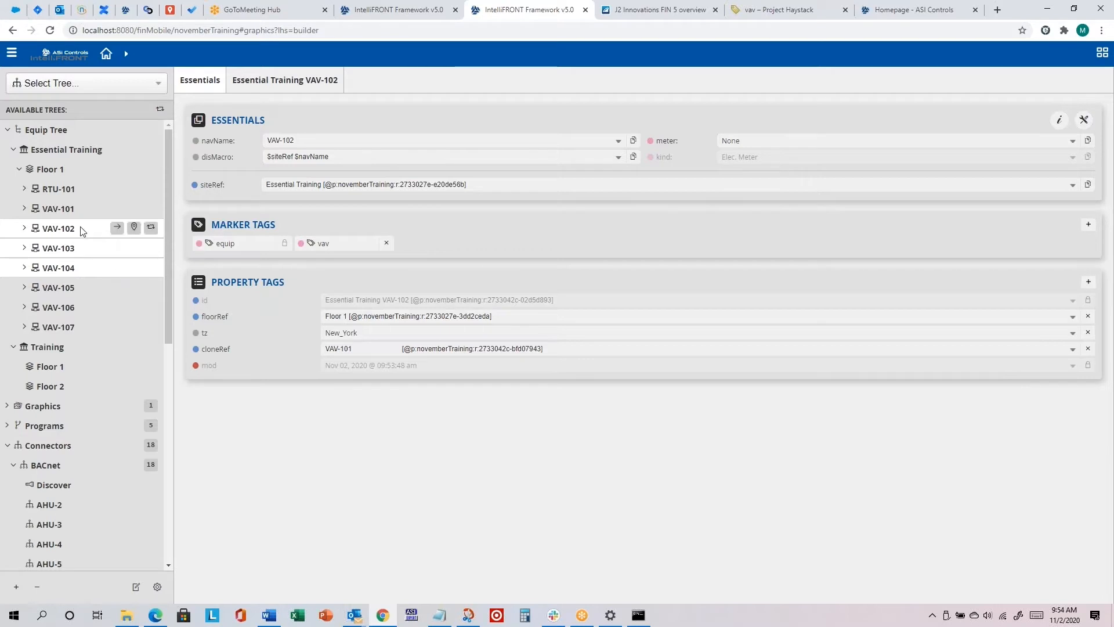
drag(82, 228, 61, 364)
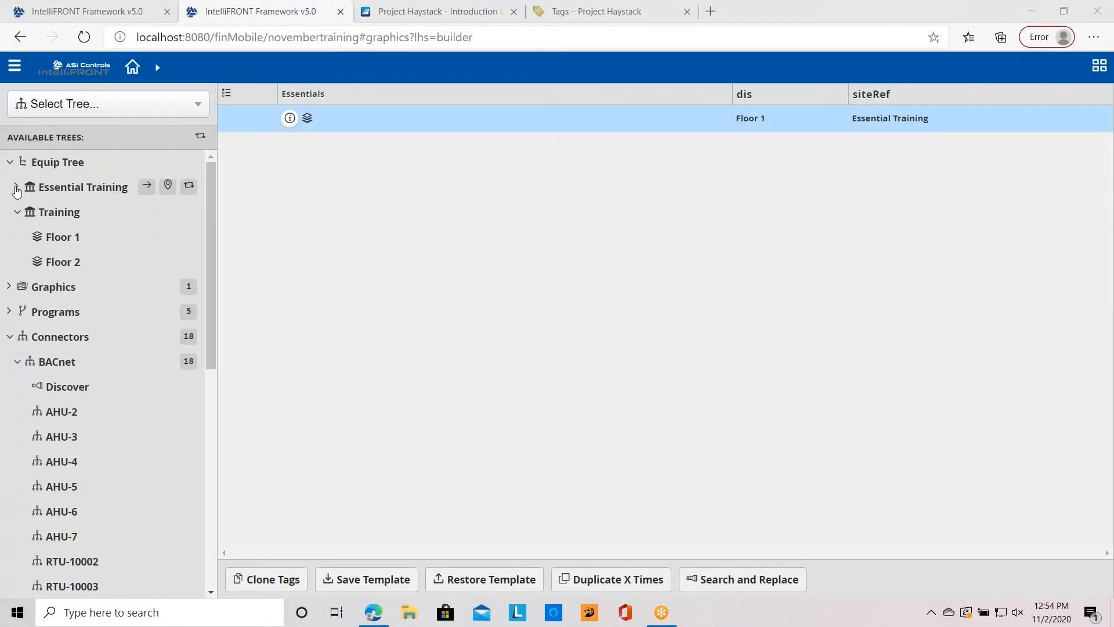
Step: Open the Essential Training site's properties and expand the site in the Equip Tree
click(46, 189)
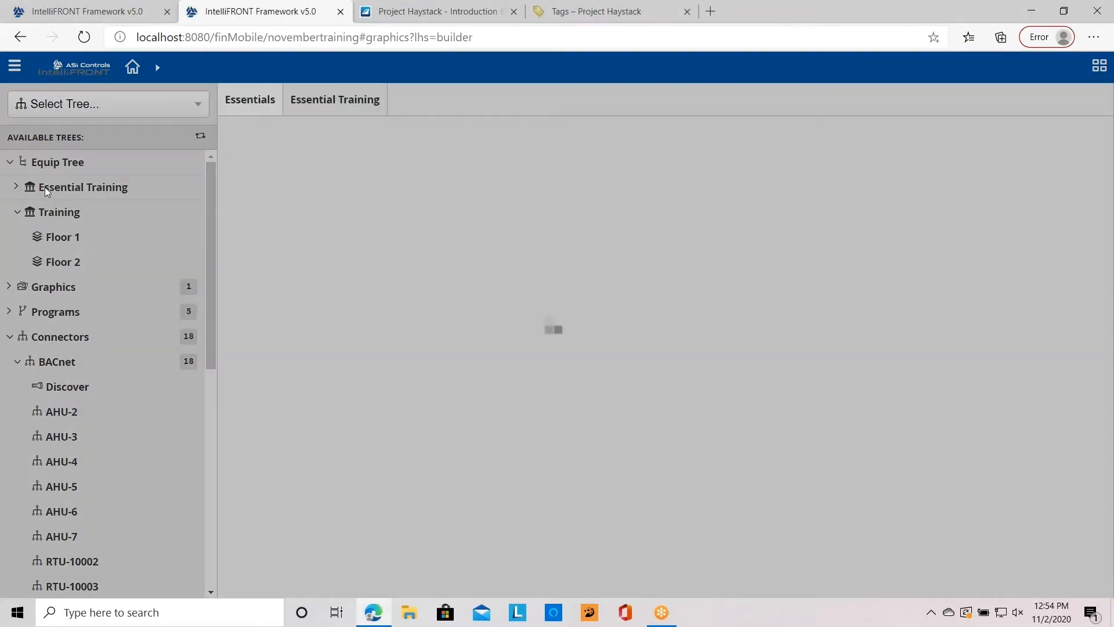
click(16, 186)
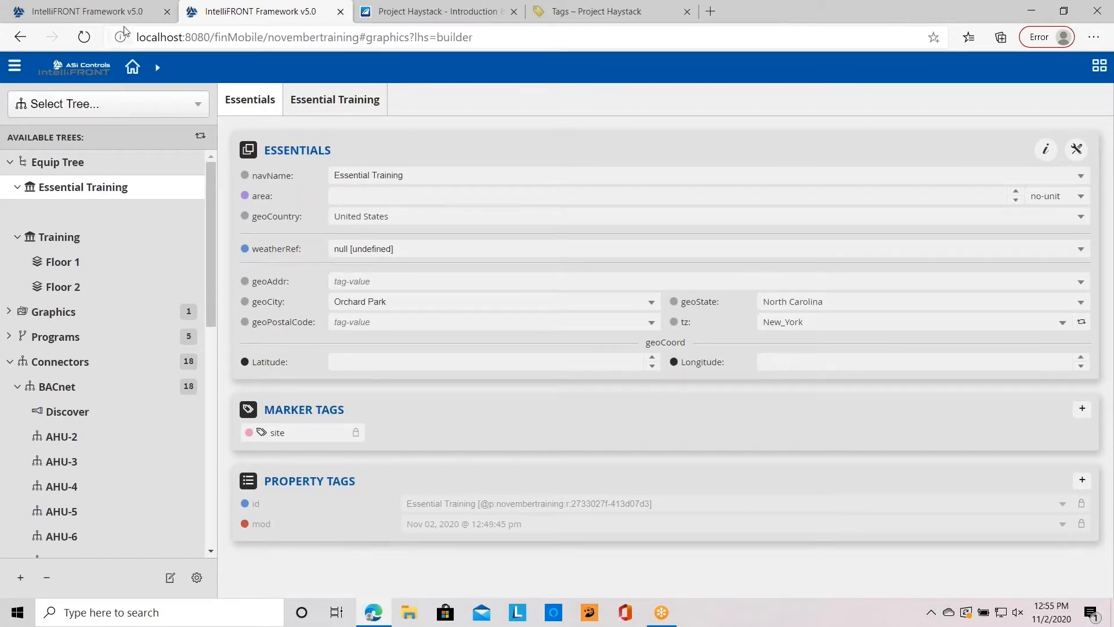
Step: Refresh the available trees and expand Essential Training's Floor 1 and the Training site in the Equip Tree
mouse_move(79, 189)
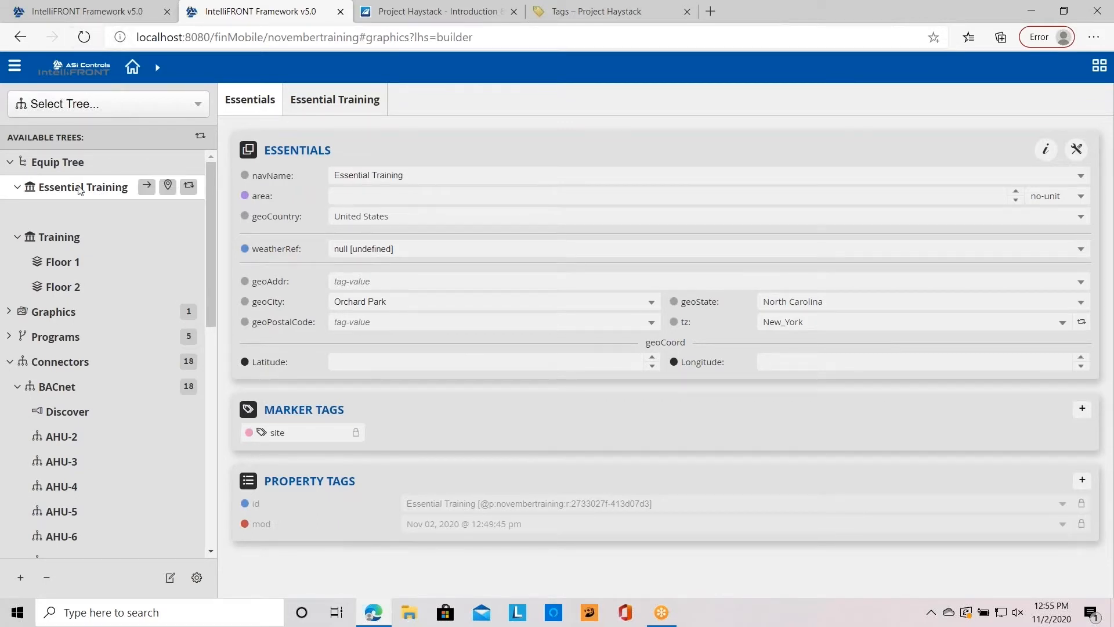
click(202, 140)
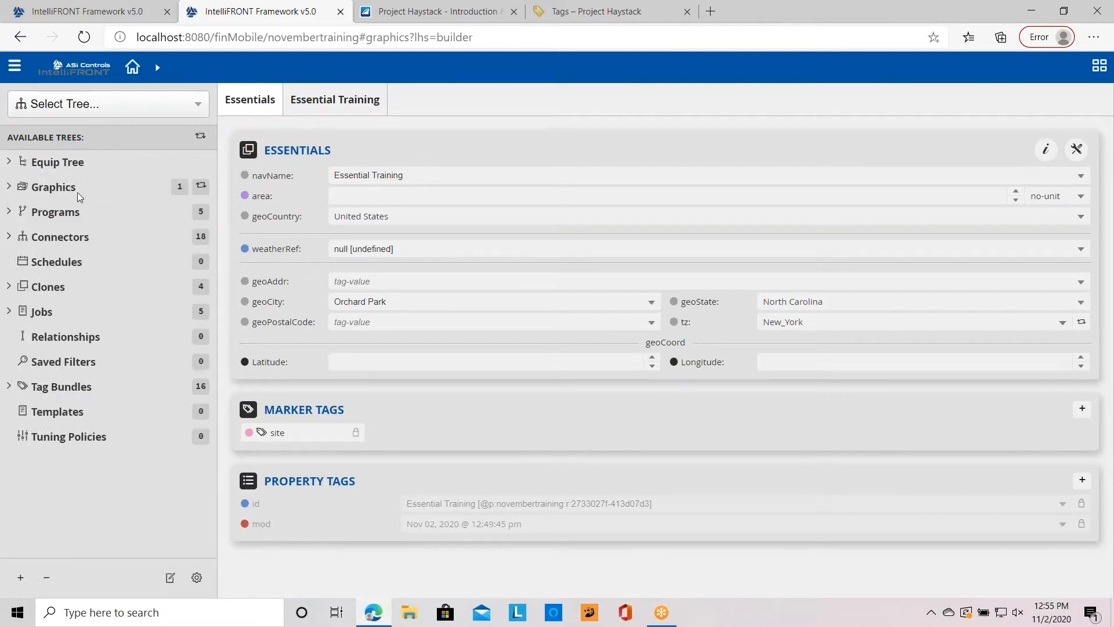
click(75, 168)
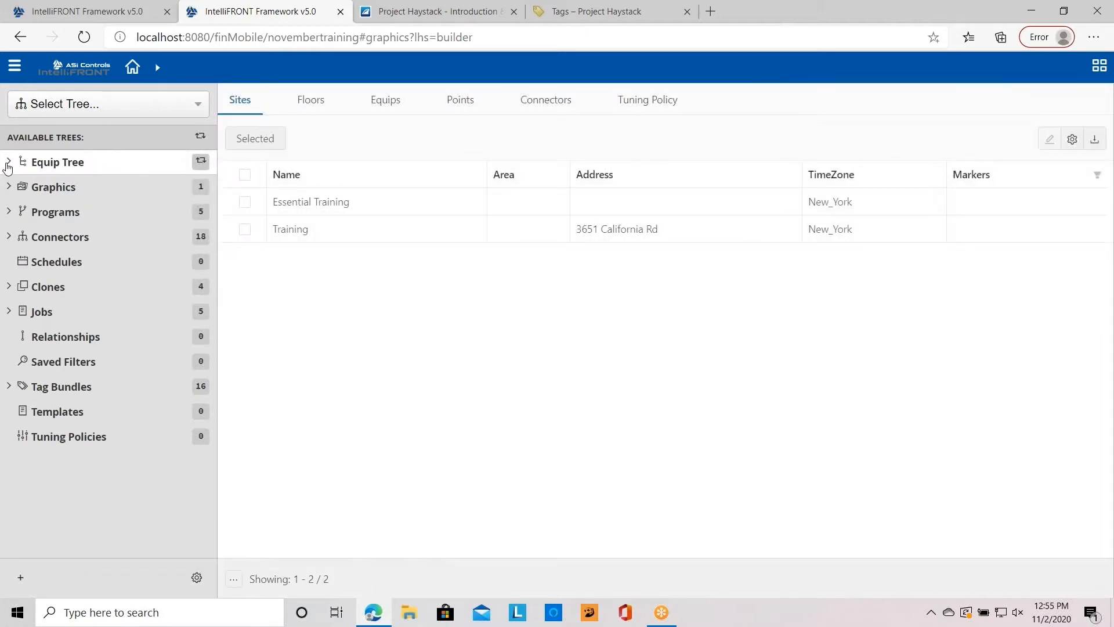
click(10, 163)
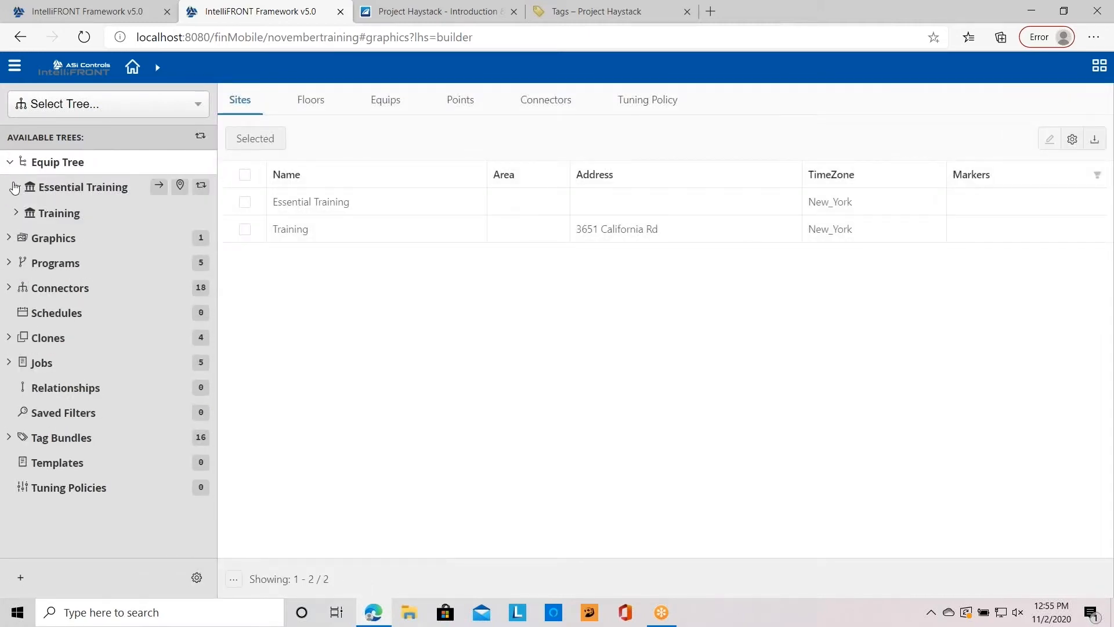
click(15, 187)
click(56, 219)
click(23, 211)
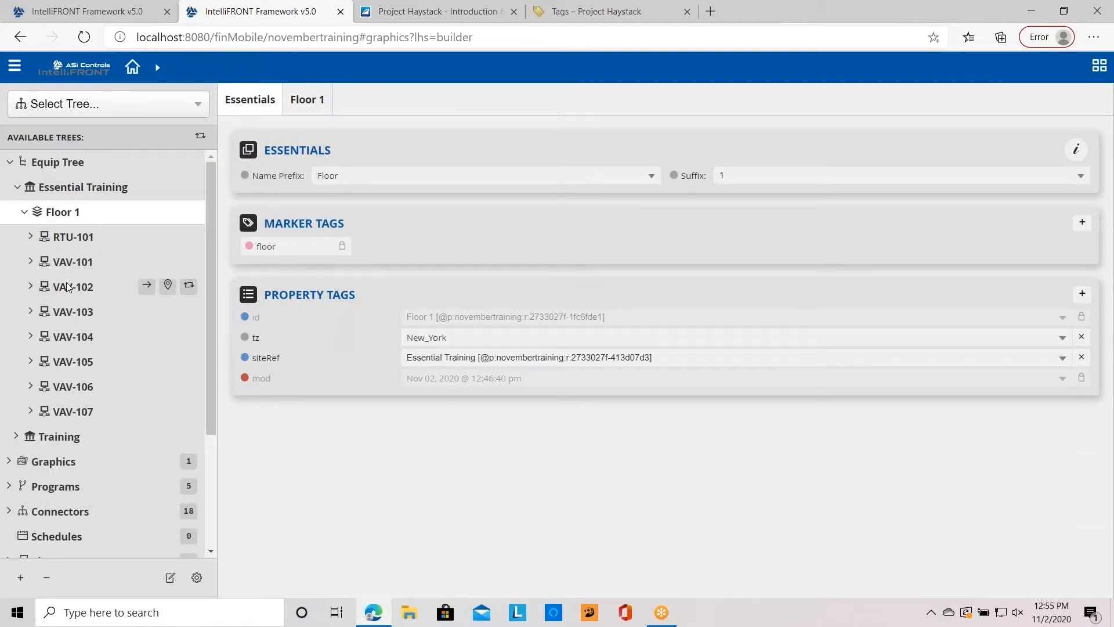
click(16, 436)
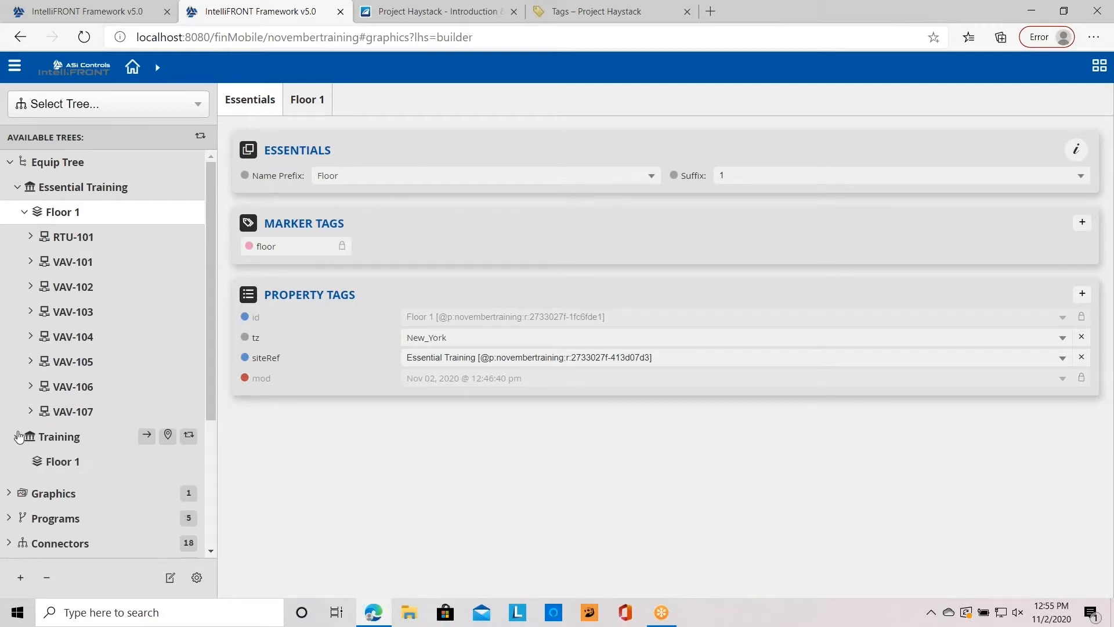
scroll(19, 438, down, 1)
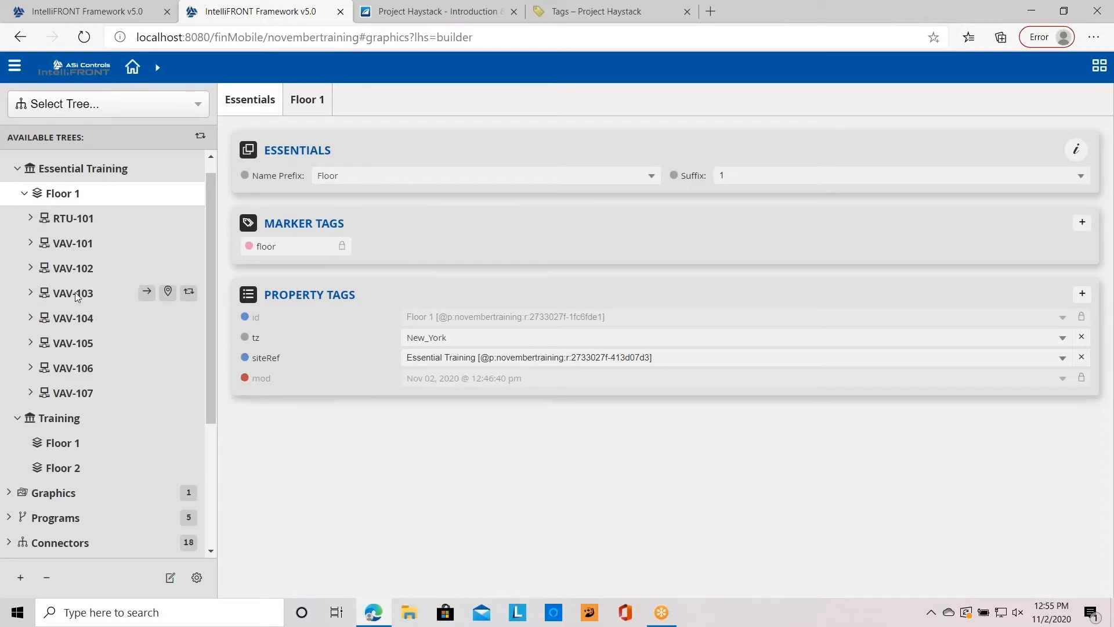
Step: Move VAV-102 through VAV-104 together from Essential Training's Floor 1 to Floor 1 of the Training site
drag(81, 270, 83, 275)
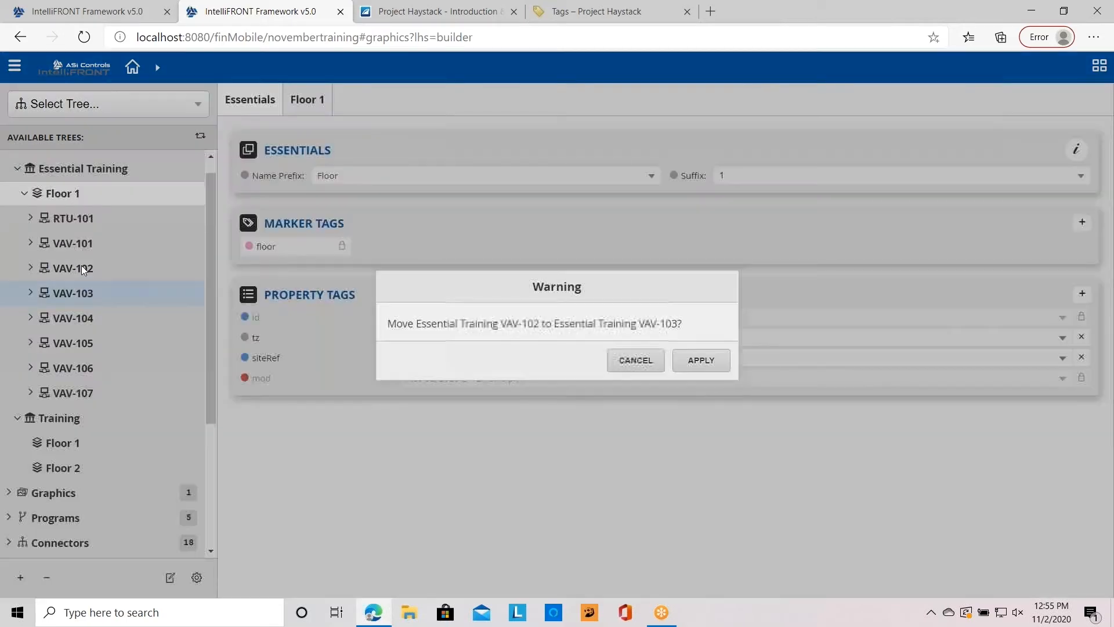
click(617, 363)
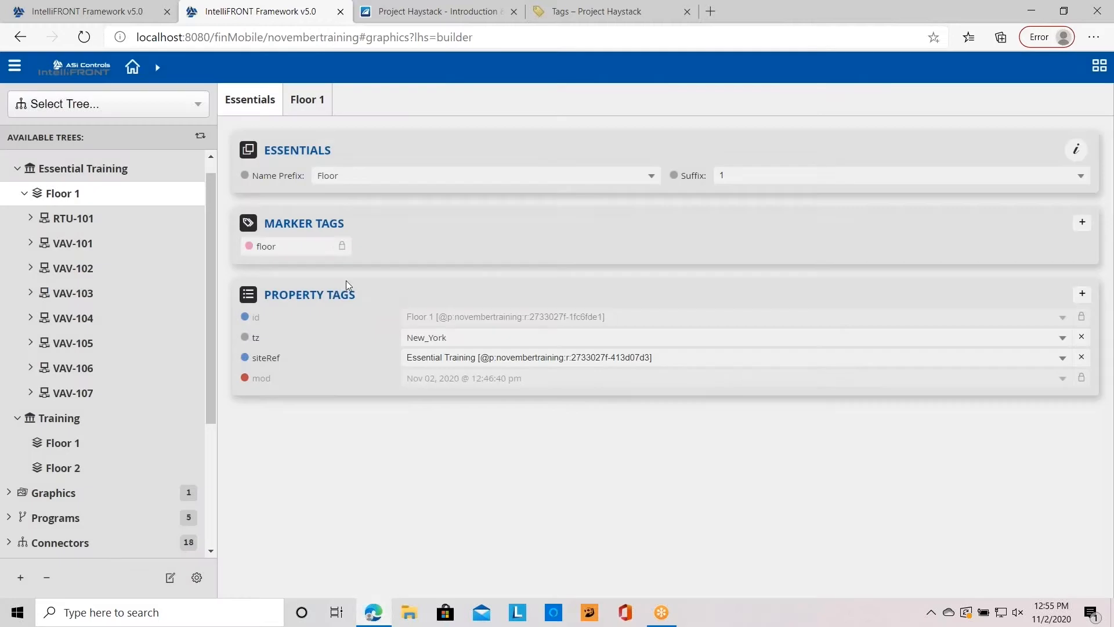
click(69, 269)
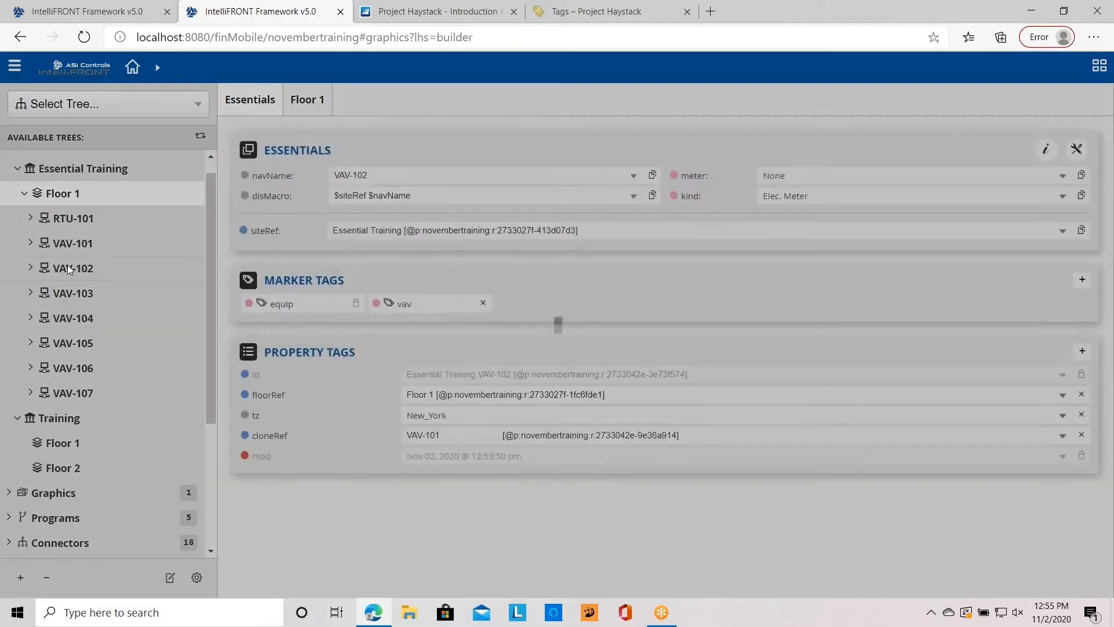
shift+click(88, 321)
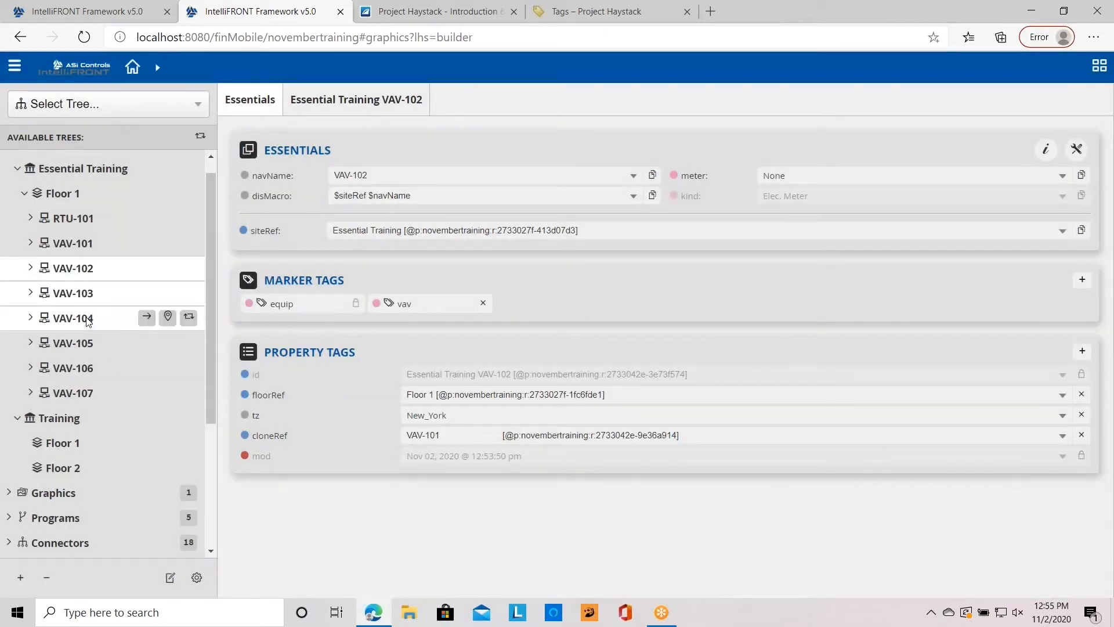
drag(88, 321, 79, 375)
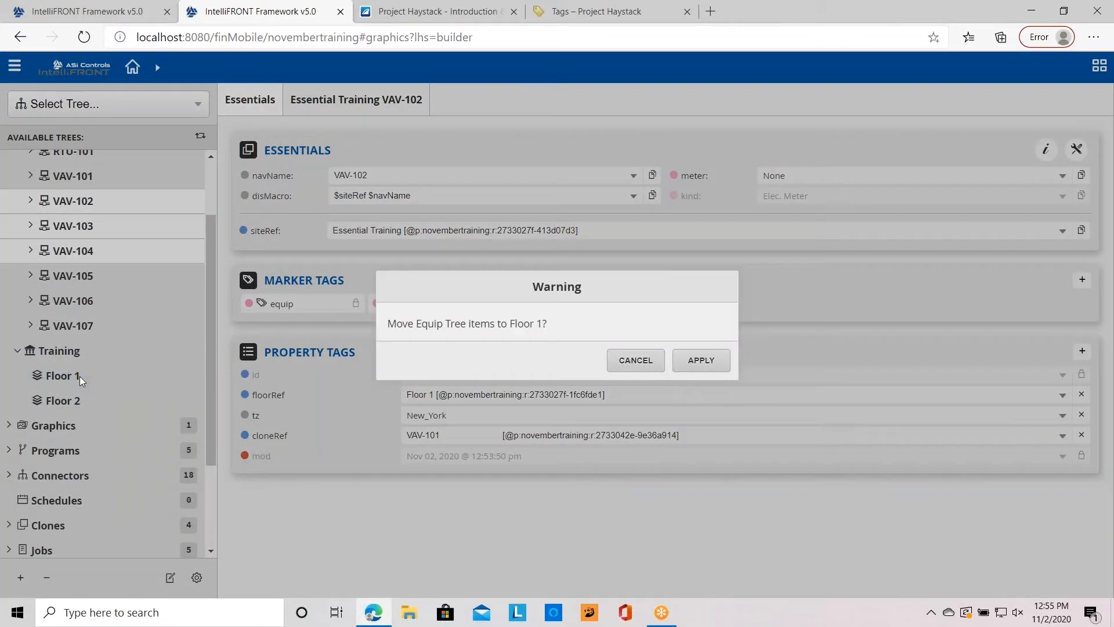
click(710, 362)
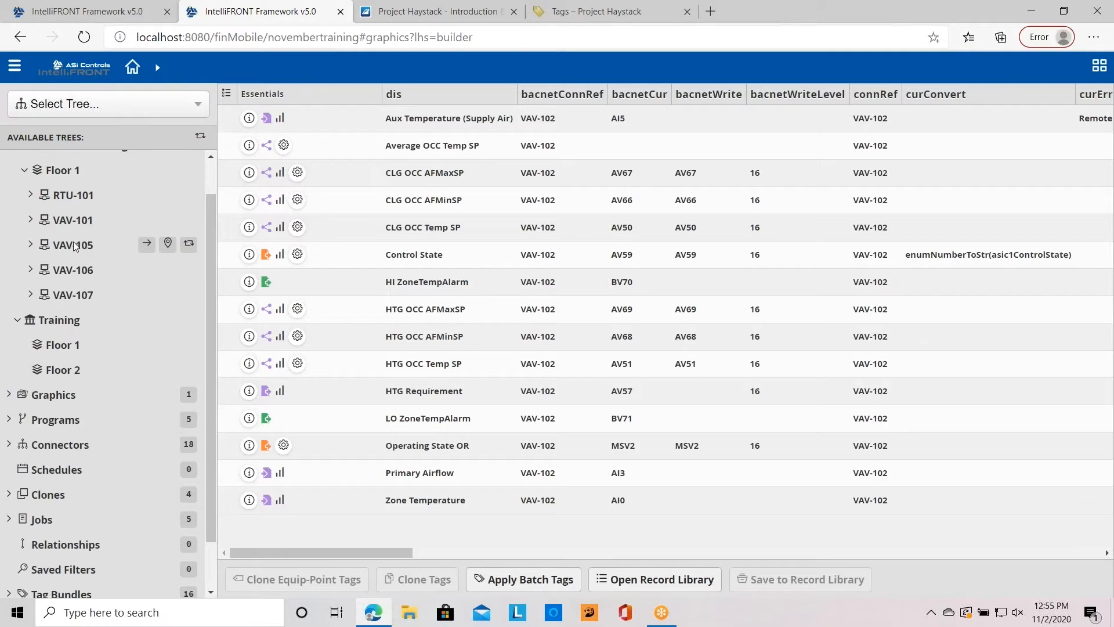
Step: Move VAV-105 through VAV-107 together from Essential Training's Floor 1 to Floor 2 of the Training site
click(87, 295)
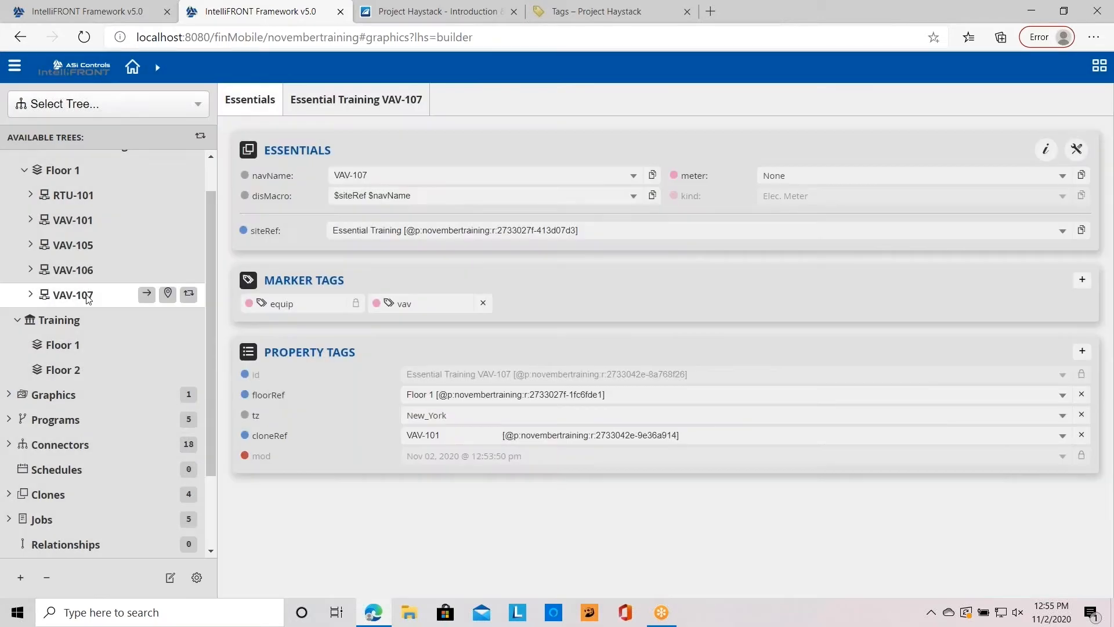
click(81, 247)
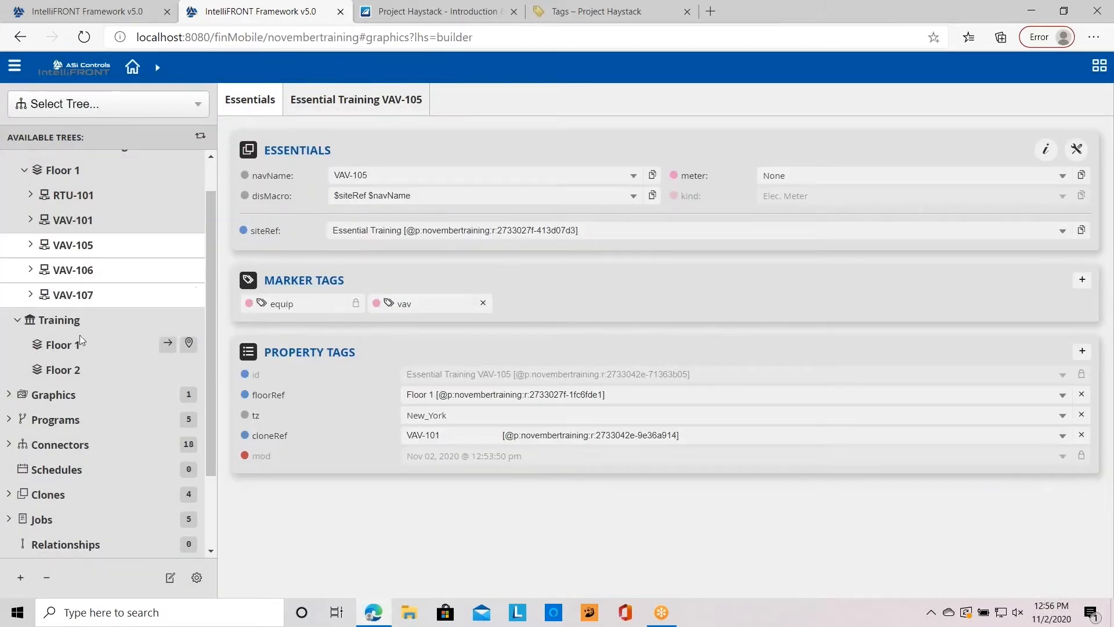
drag(79, 336, 75, 360)
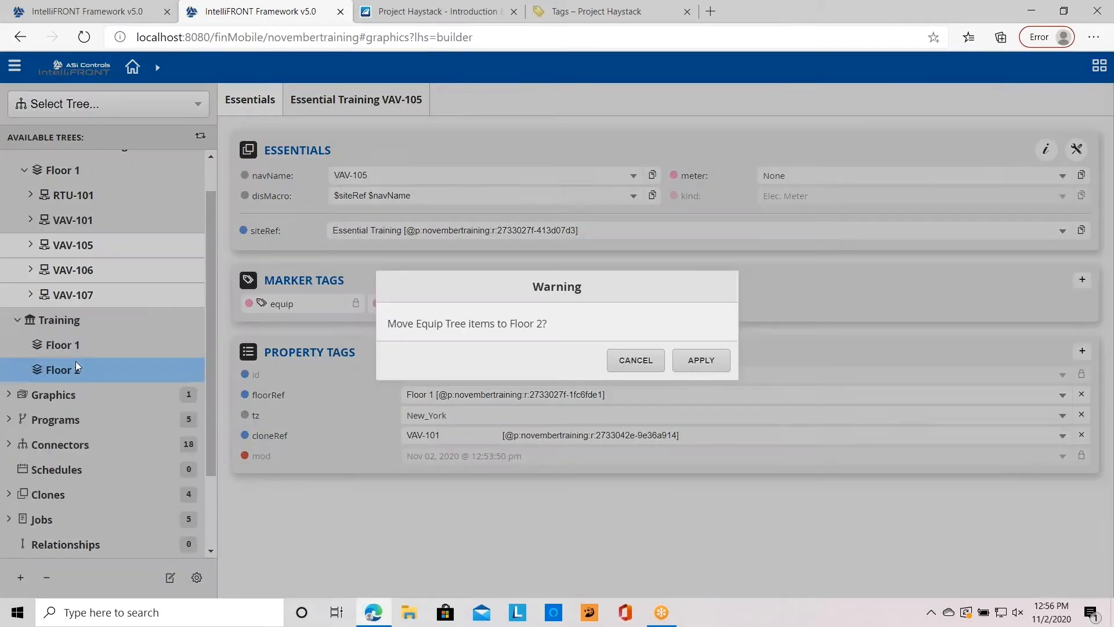
click(701, 361)
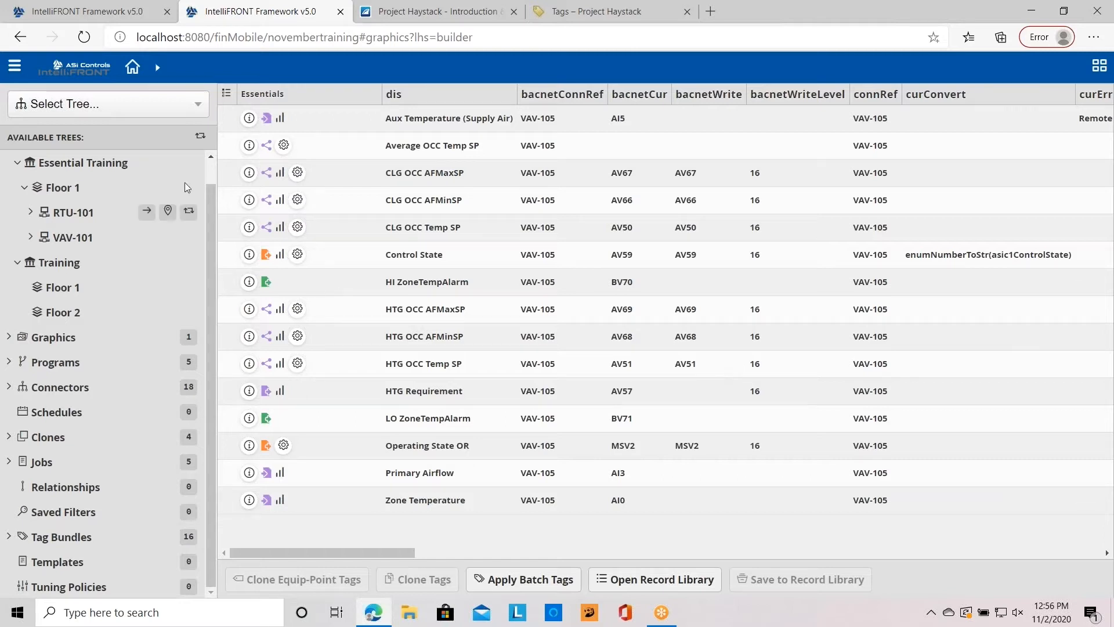
Step: Refresh the available trees and expand both floors of the Training site to check their VAV controllers
click(203, 139)
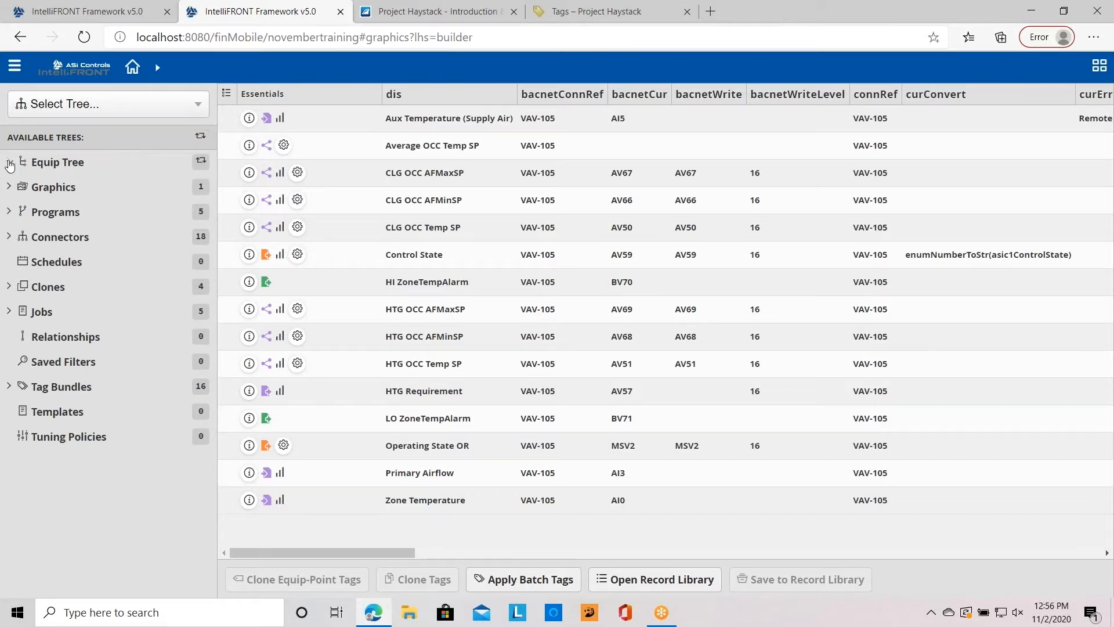
click(10, 164)
click(16, 212)
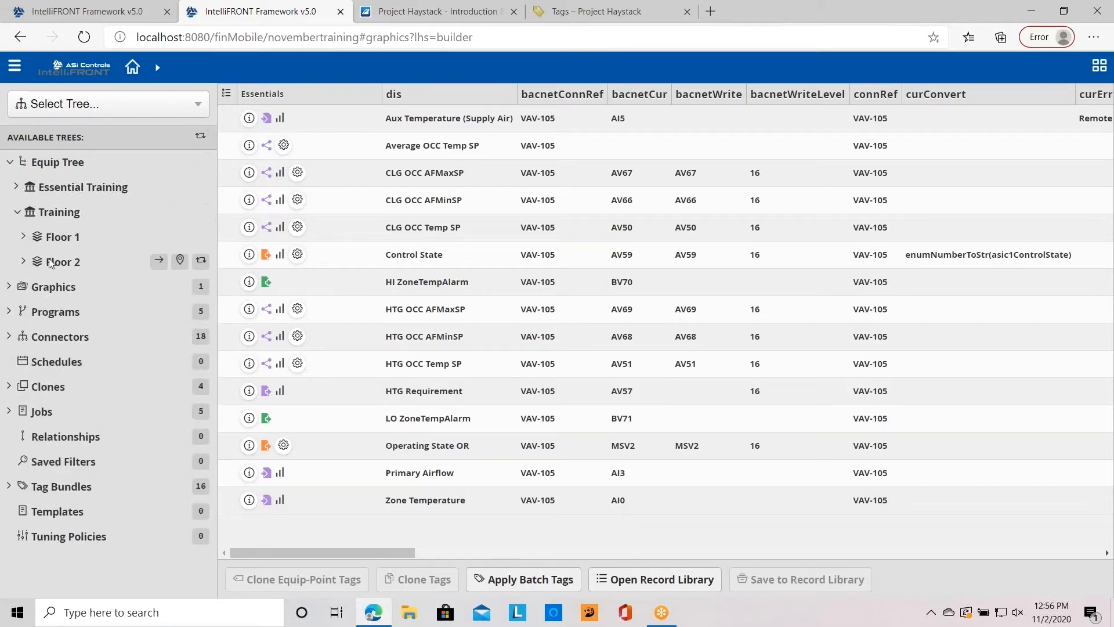
click(25, 261)
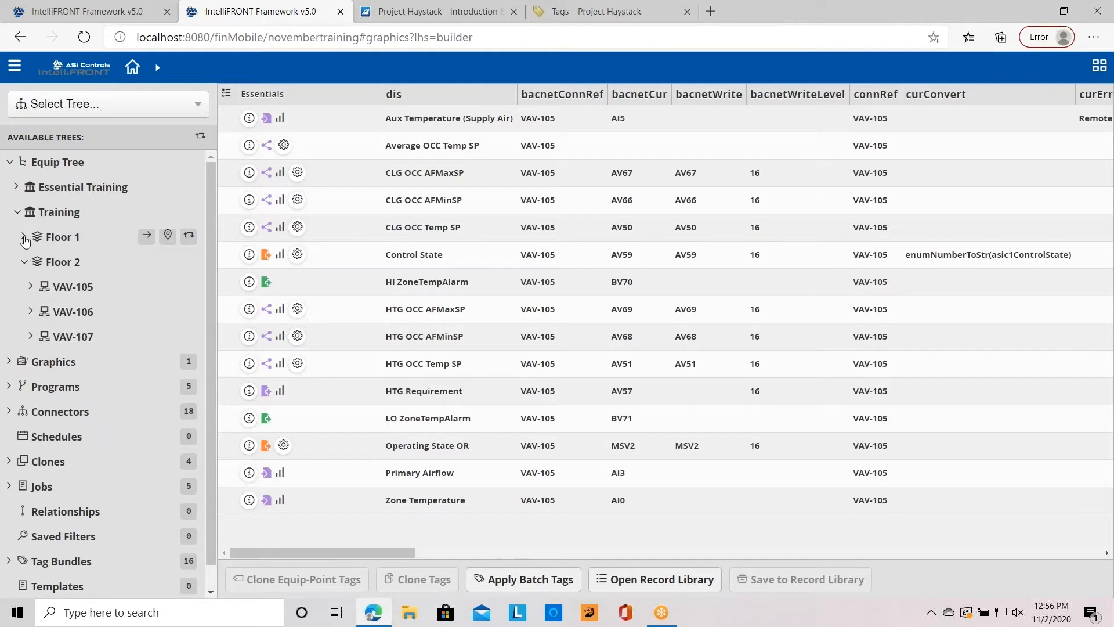
click(24, 237)
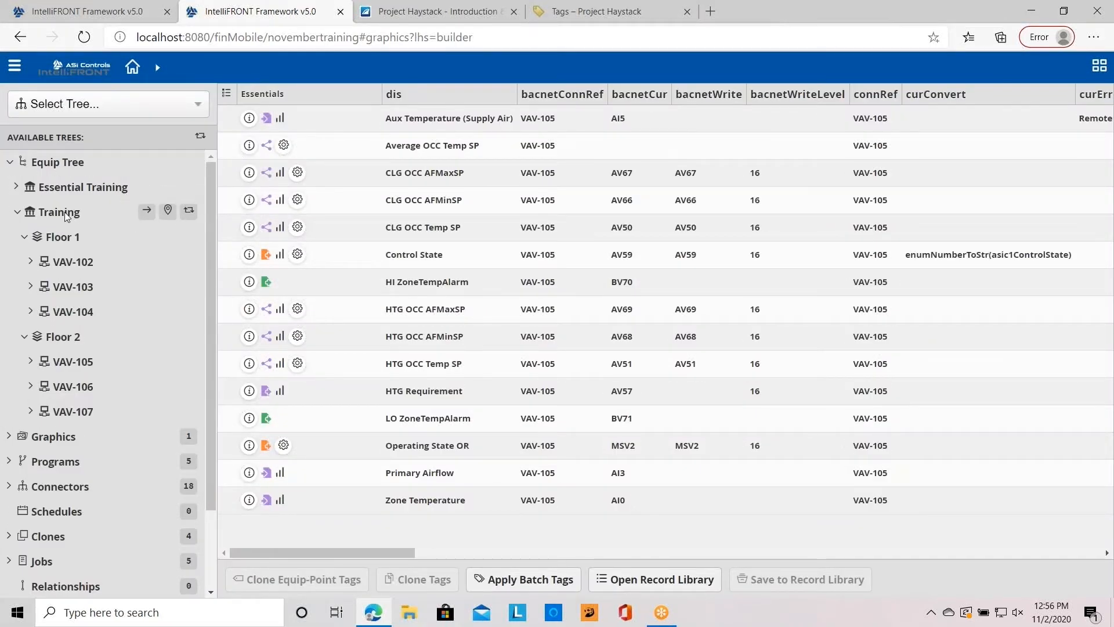
Step: Refresh the Training site's branch and view the point list of VAV-102 on Floor 1
click(191, 213)
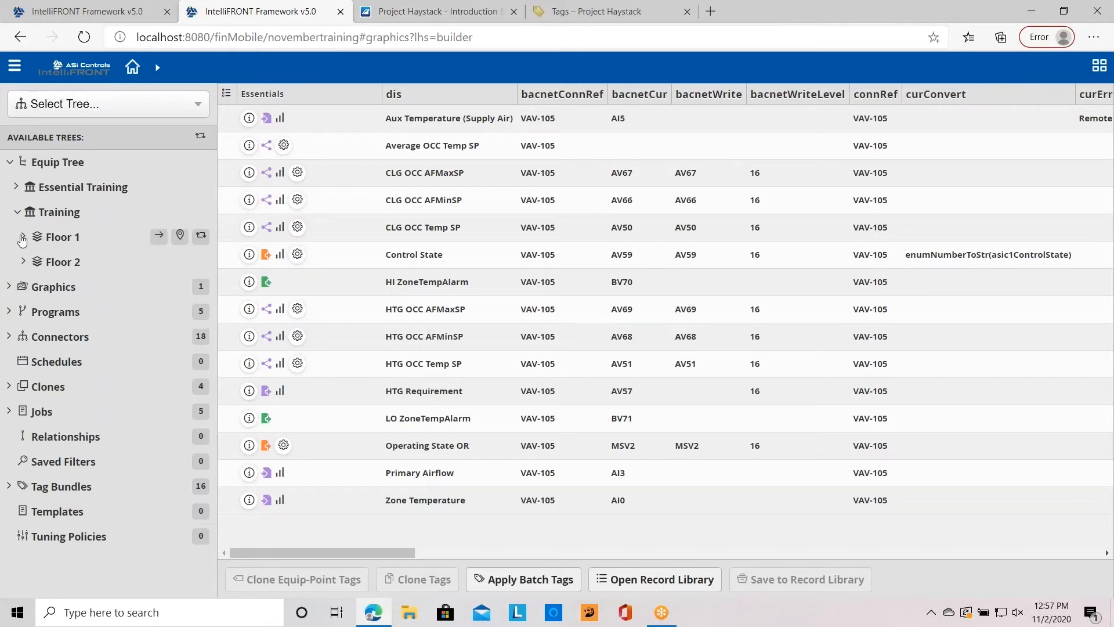
click(22, 238)
click(67, 264)
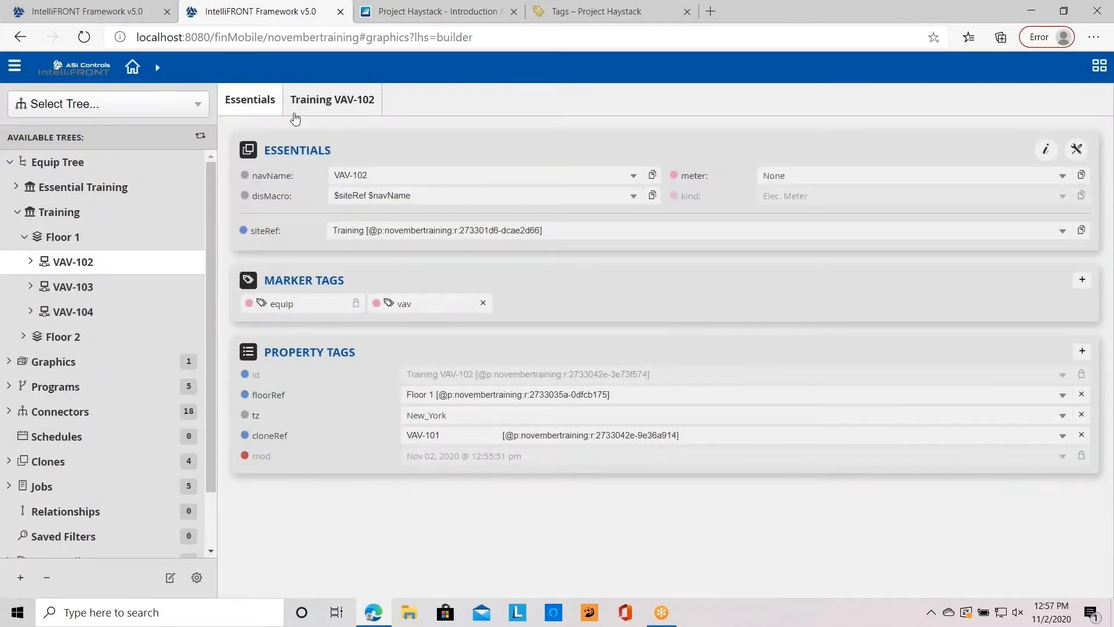
click(295, 116)
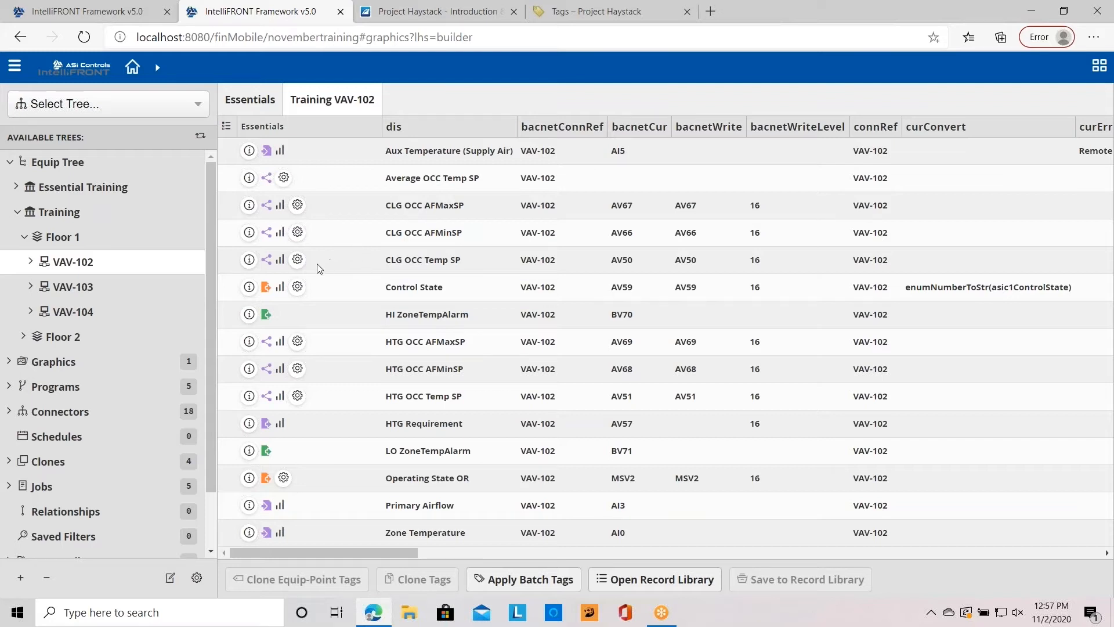
Step: Examine the markers and properties of VAV-102's CLG OCC Temp SP point in the Property Editor, then close it
click(401, 259)
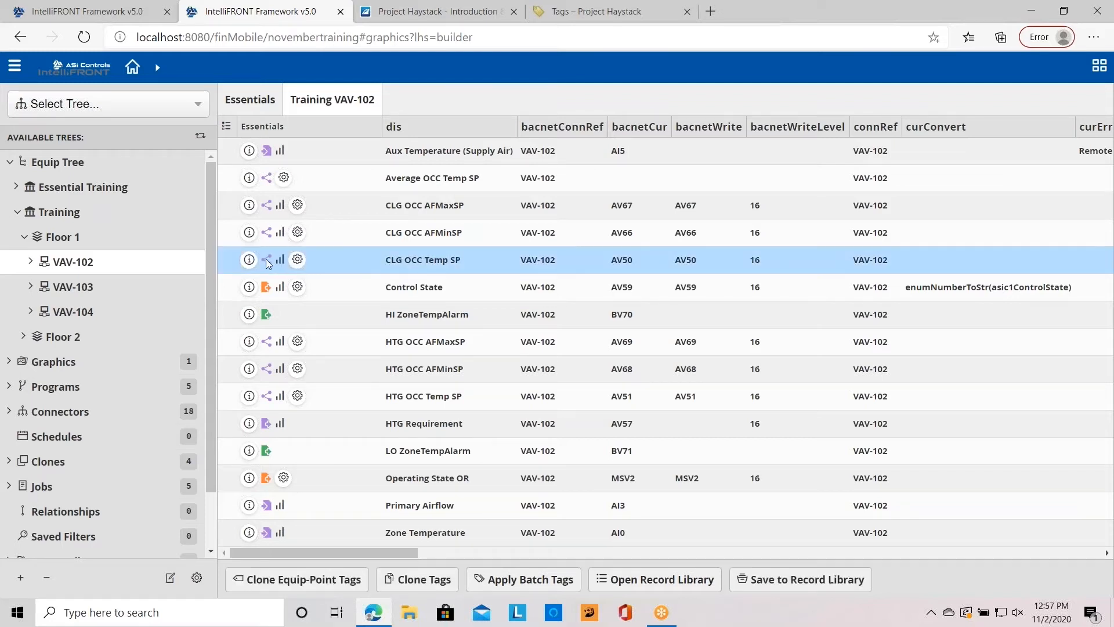
click(367, 259)
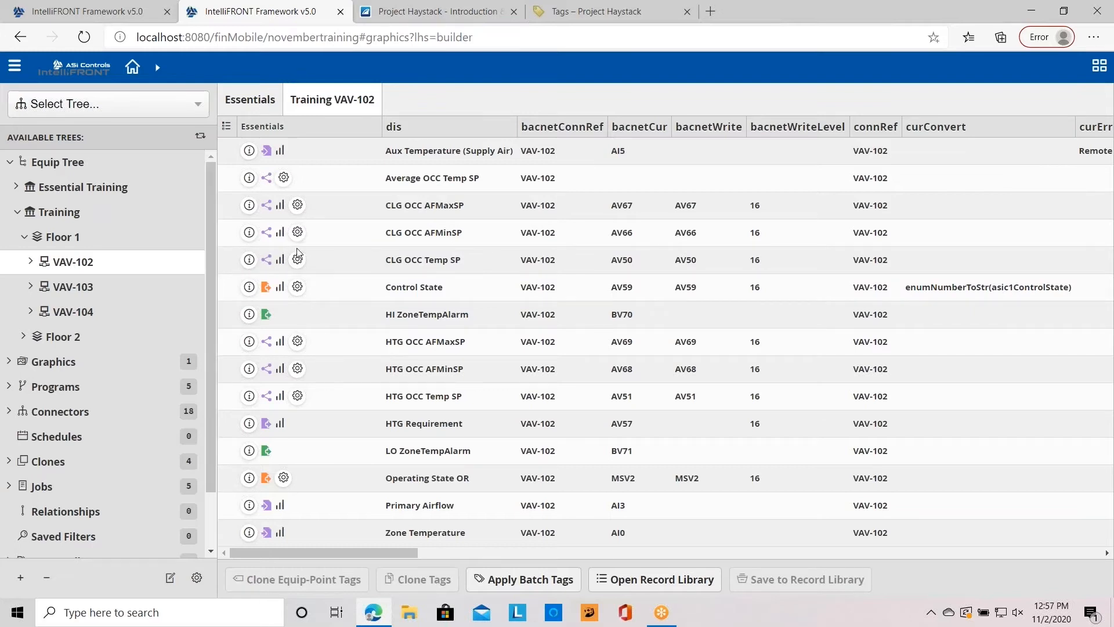
click(249, 261)
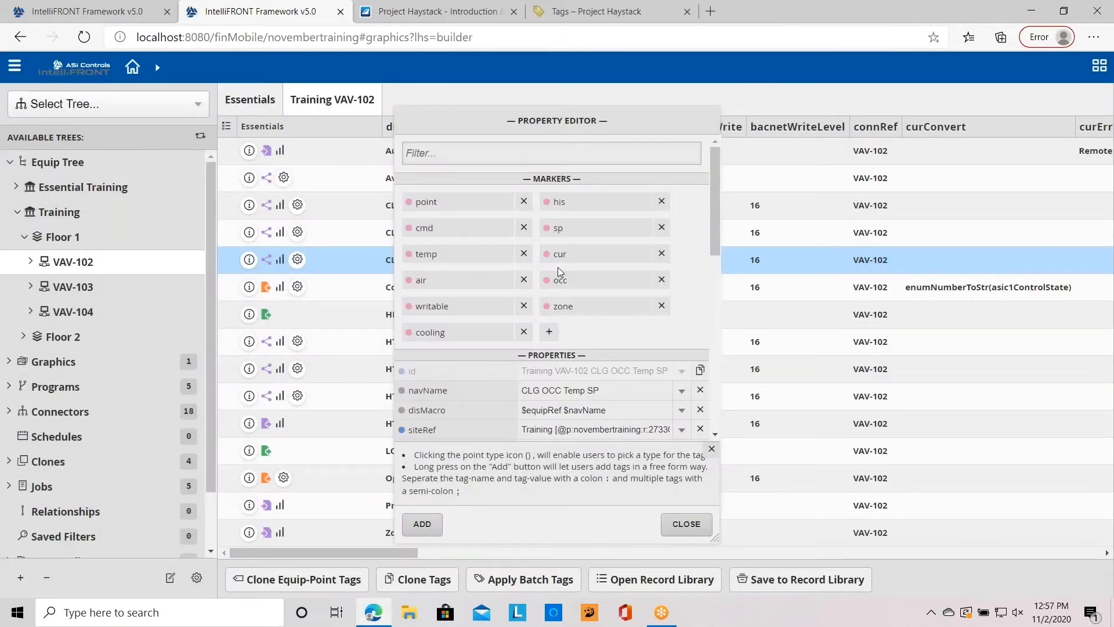
scroll(587, 287, down, 2)
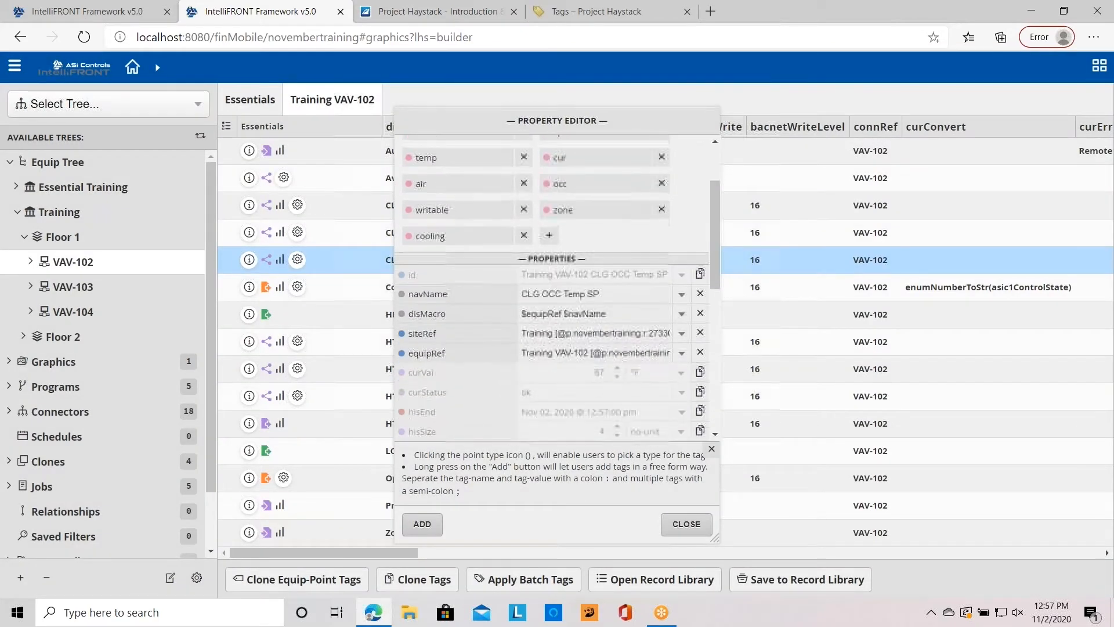
scroll(605, 313, down, 1)
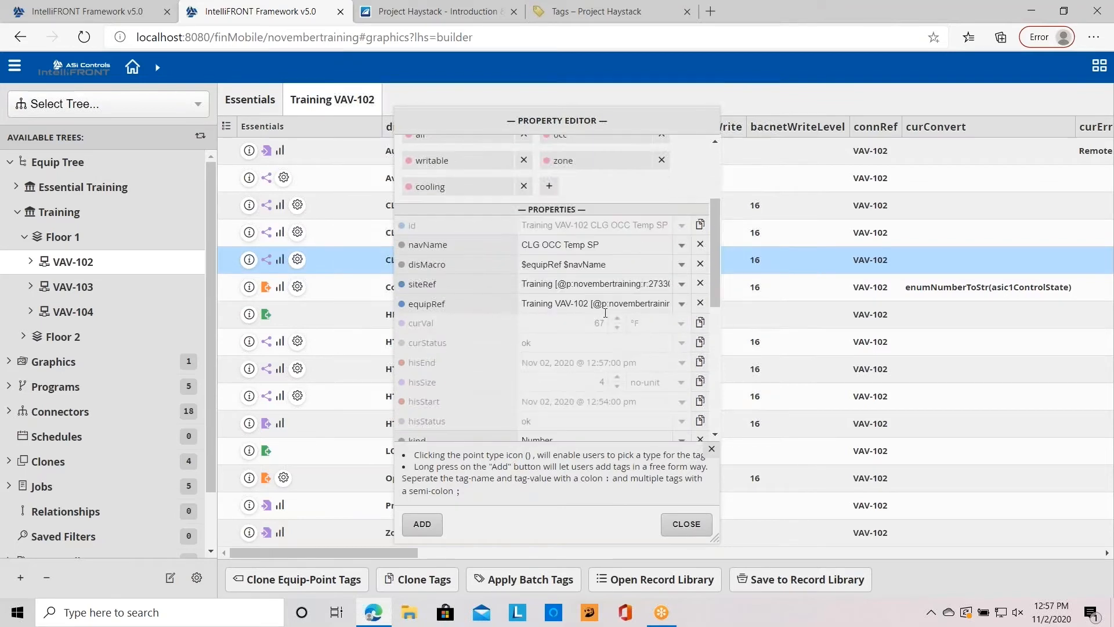
scroll(601, 322, down, 2)
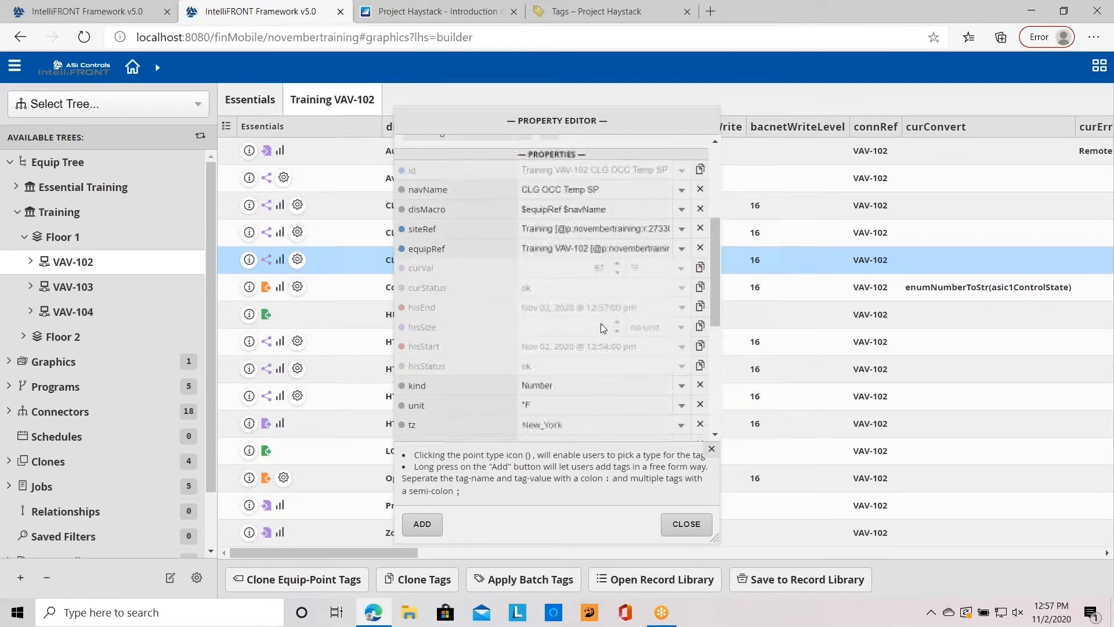
scroll(601, 323, down, 2)
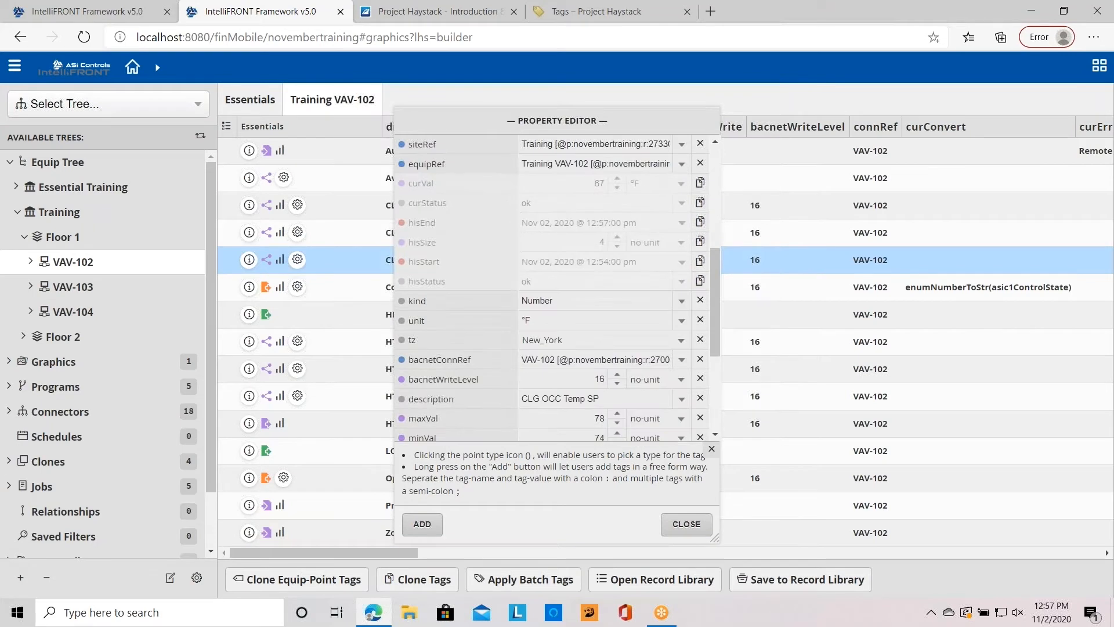
scroll(601, 322, down, 2)
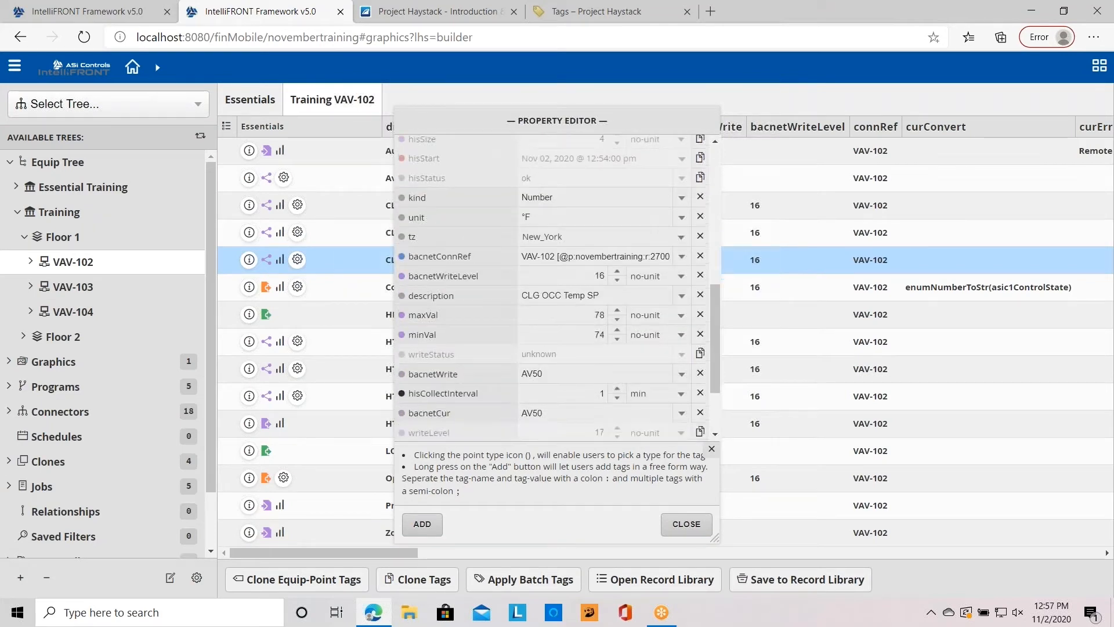
right_click(683, 527)
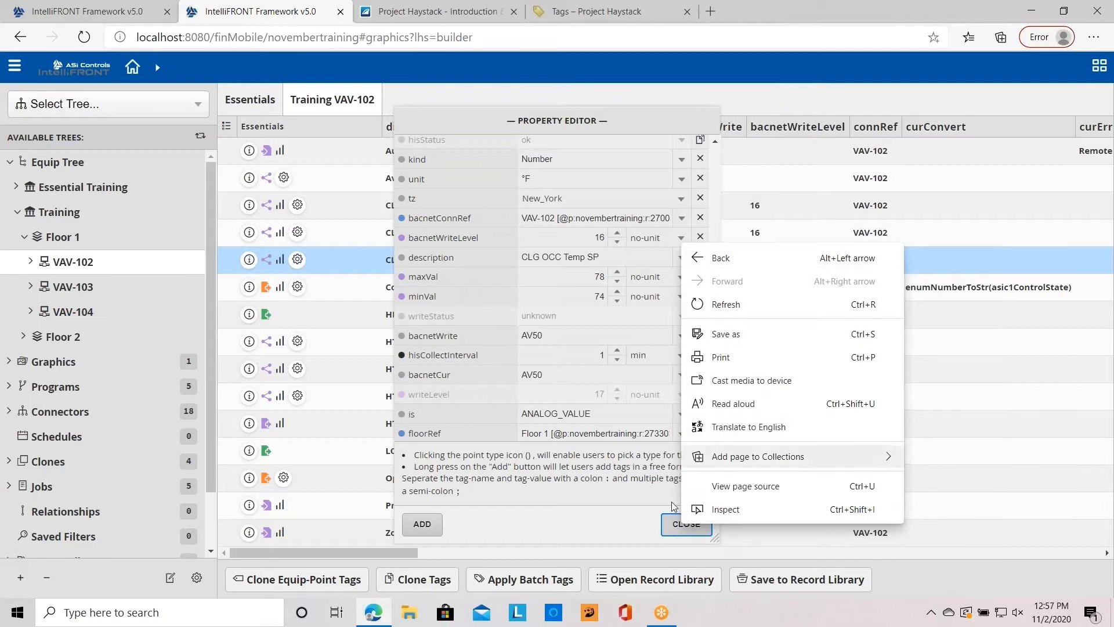
click(673, 532)
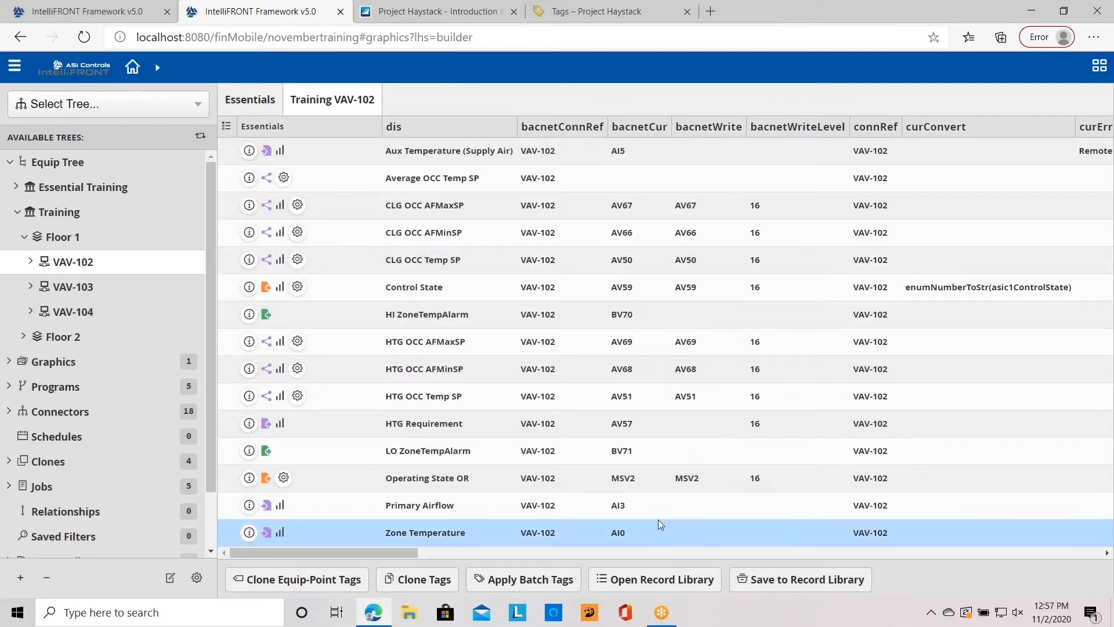
Step: View the Essential Training site's details and floor list, and open the Training site's details
click(94, 190)
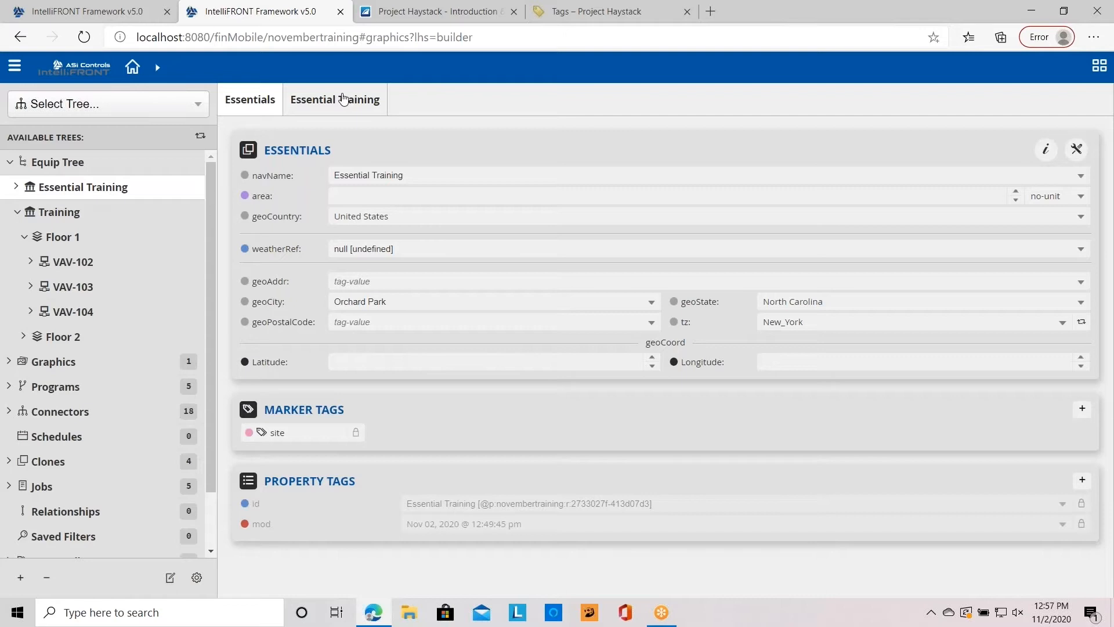
click(343, 99)
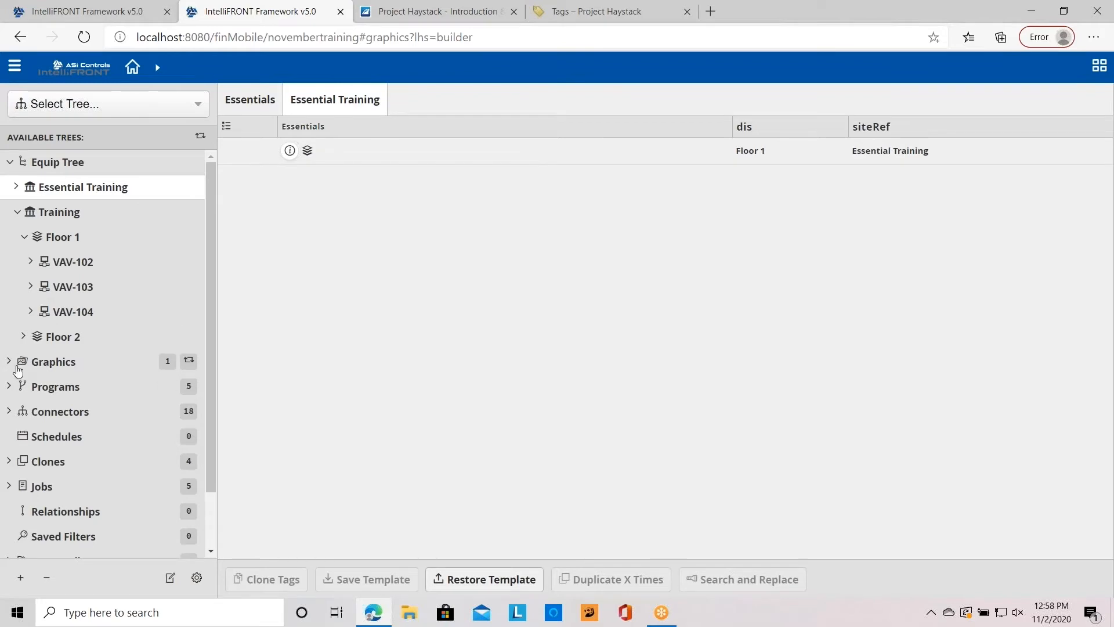
click(47, 219)
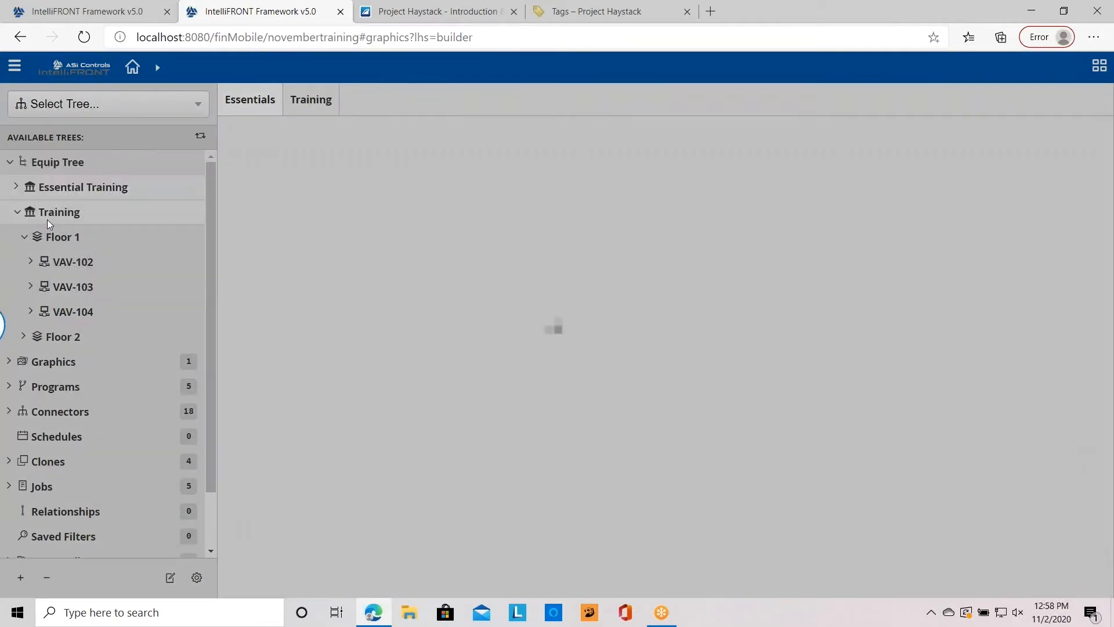
Step: Clone the BACnet connectors RTU-10002 through RTU-10007 using Essential Training RTU-101 as the template and RTU-10002 as the base URL
click(10, 411)
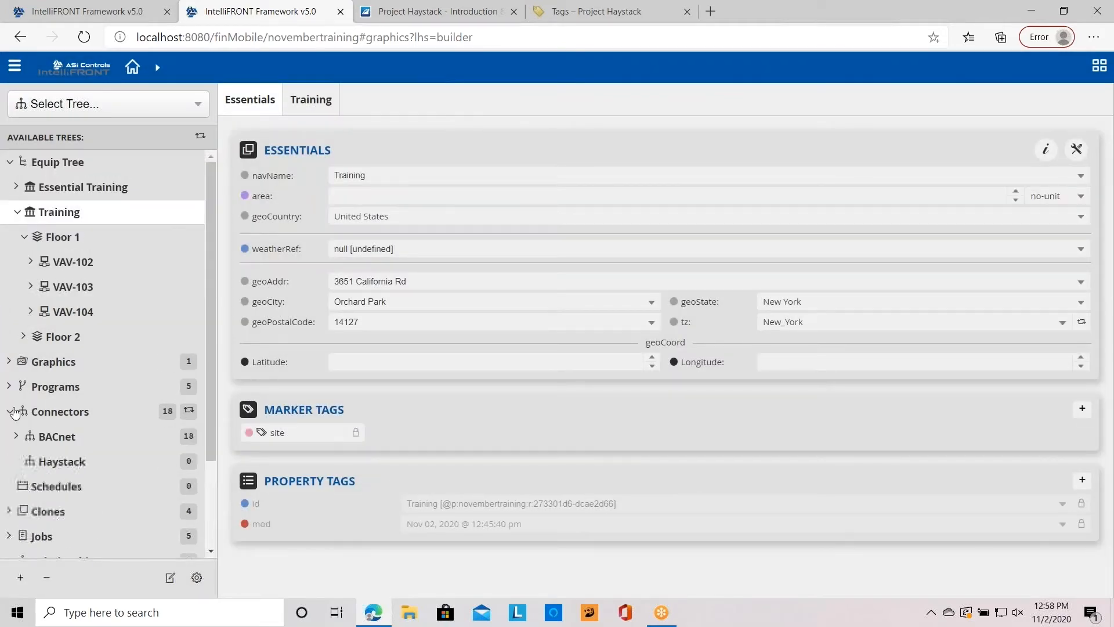
click(15, 436)
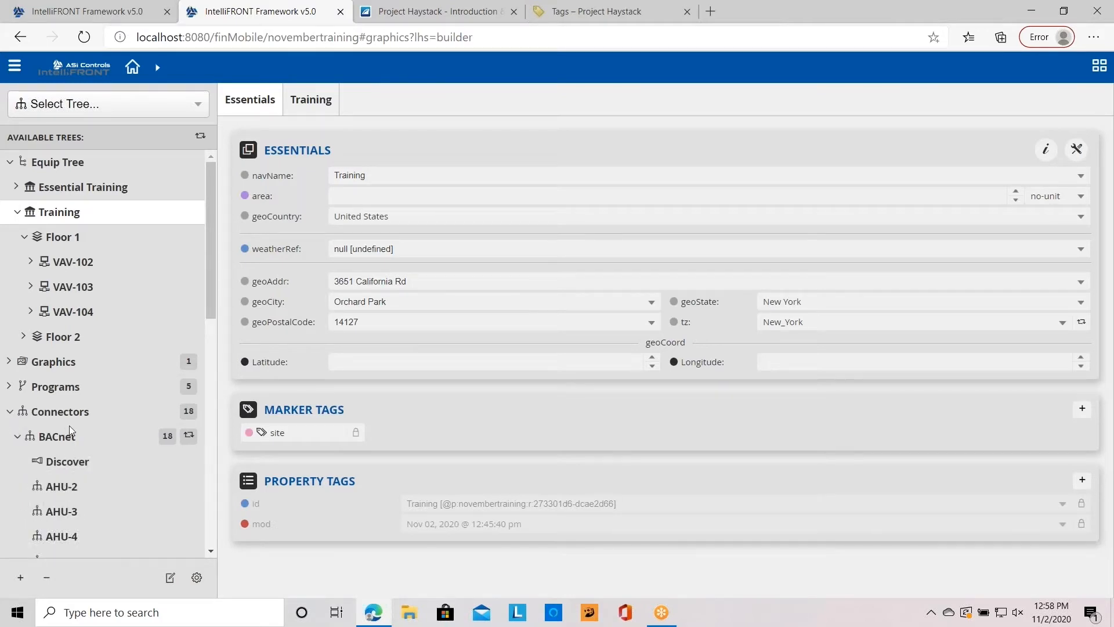
click(99, 435)
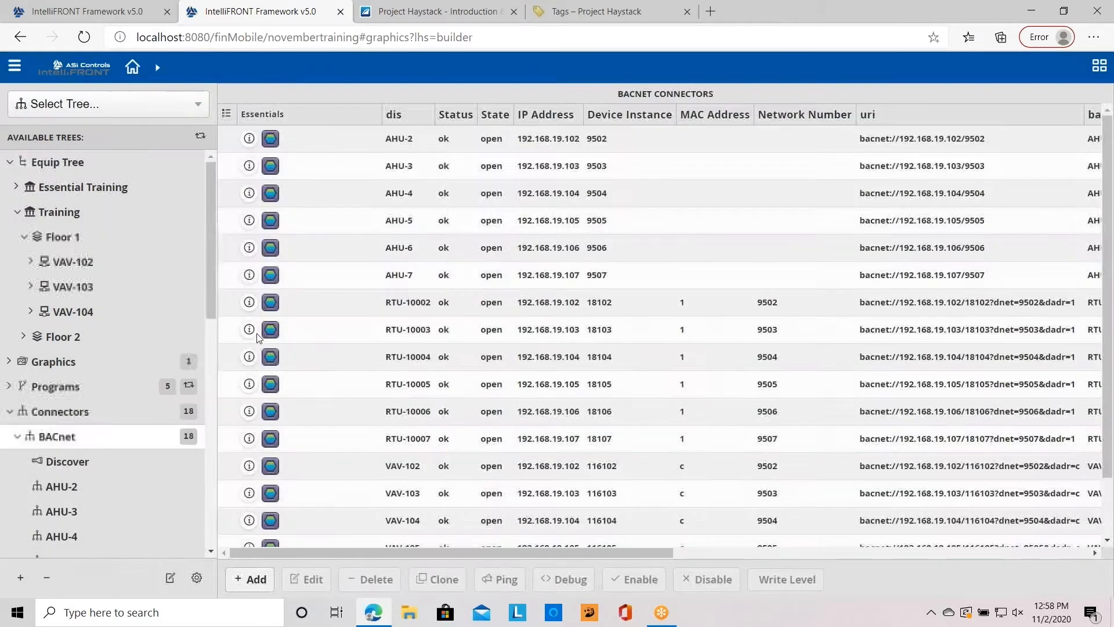
click(296, 308)
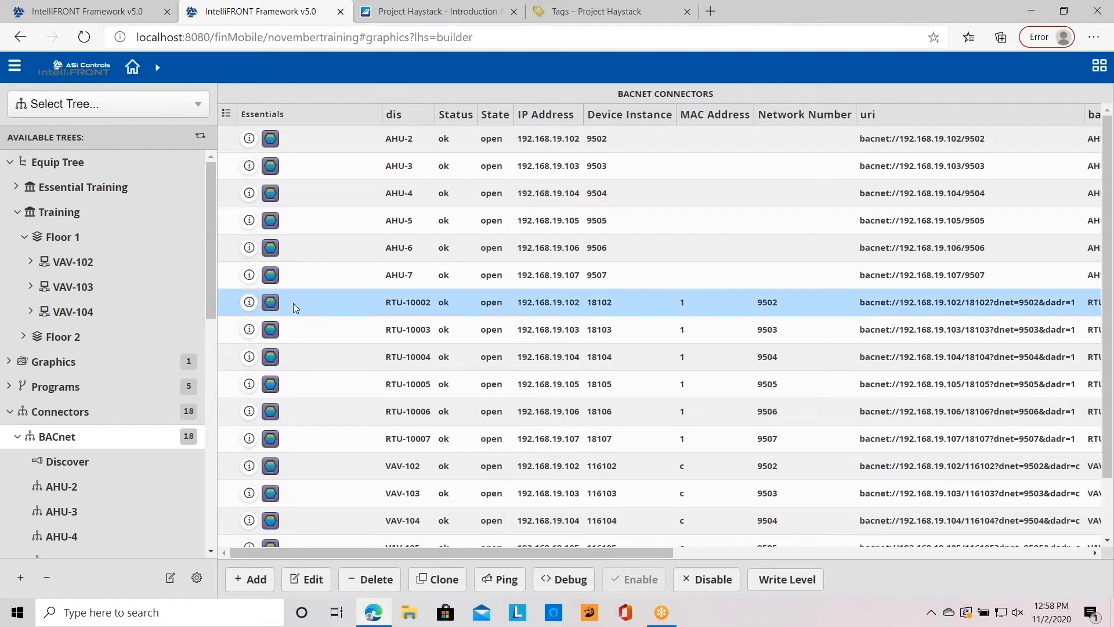
shift+click(311, 436)
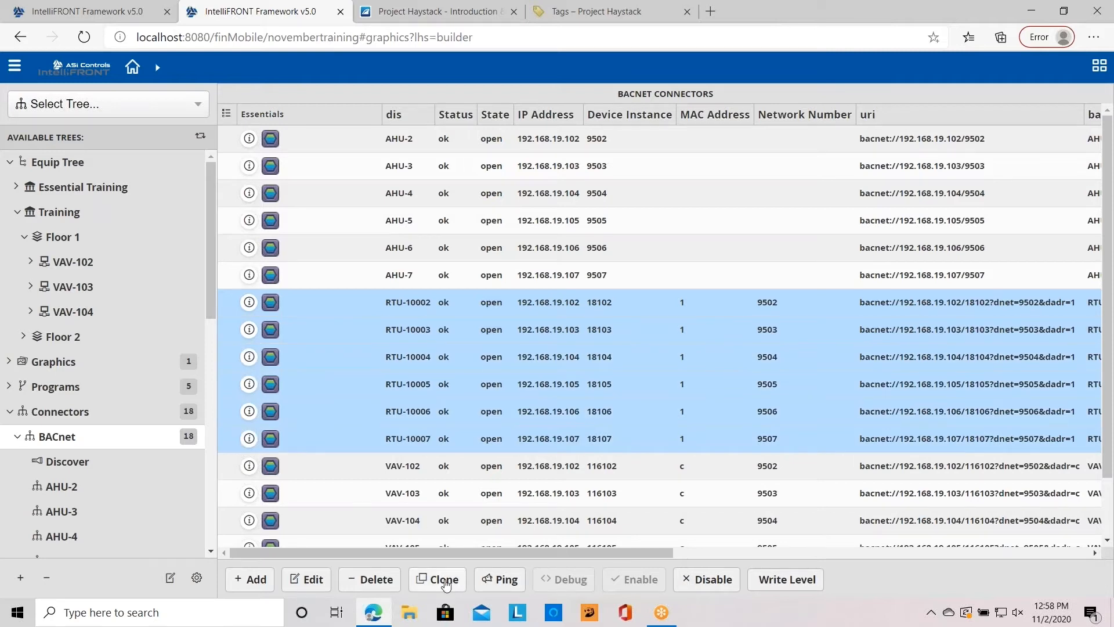
click(438, 579)
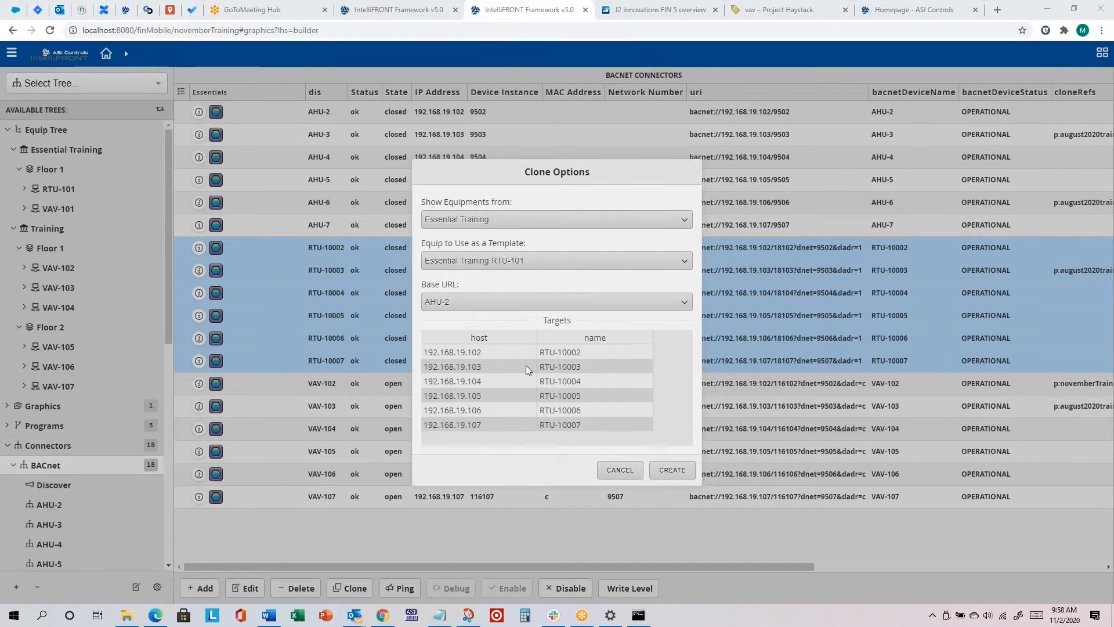
click(471, 302)
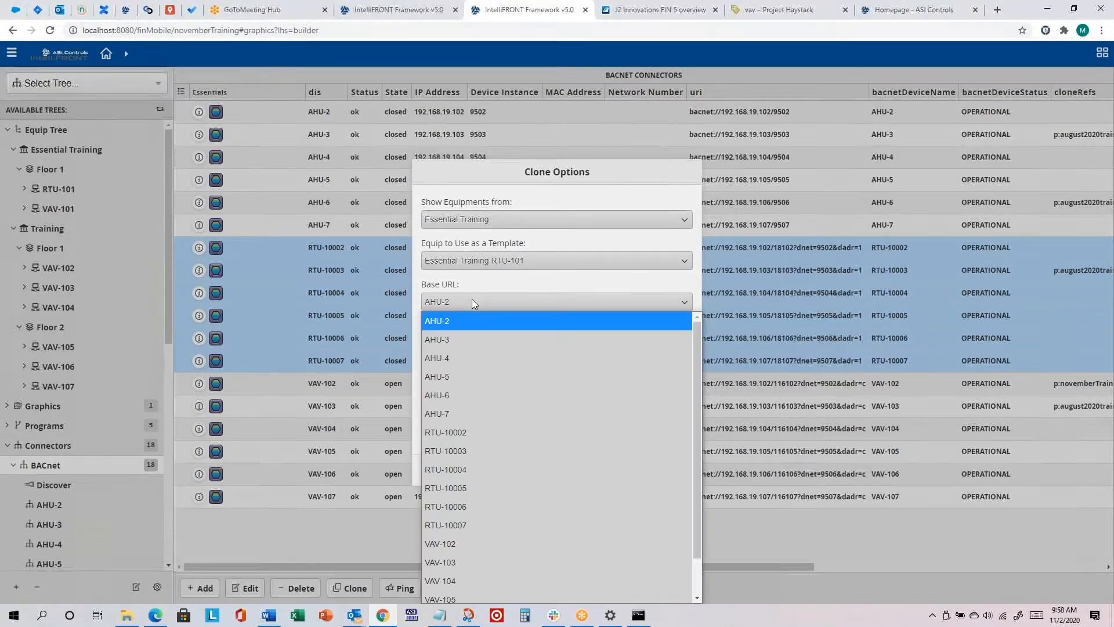
click(458, 434)
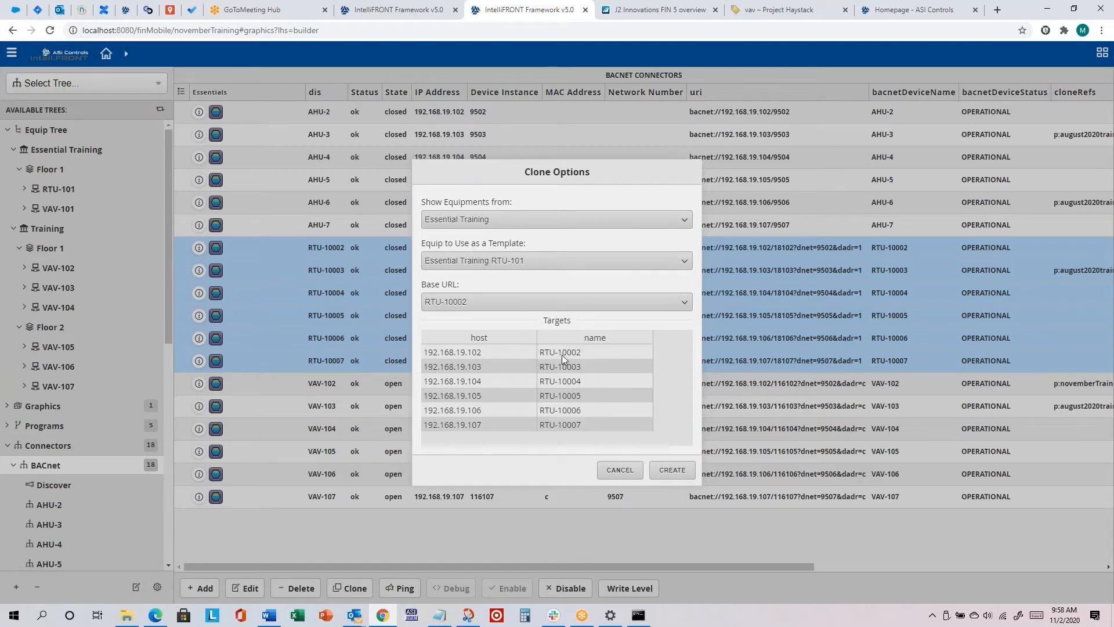
click(673, 470)
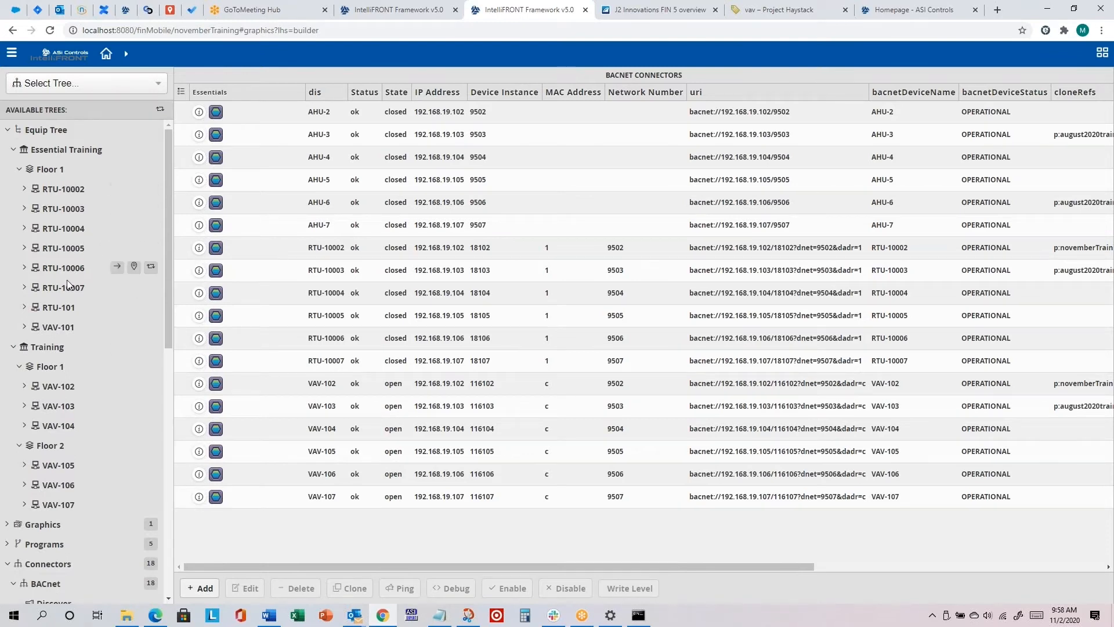
Step: Move RTU-10002 through RTU-10004 together from Essential Training's Floor 1 to Floor 1 of the Training site
click(72, 194)
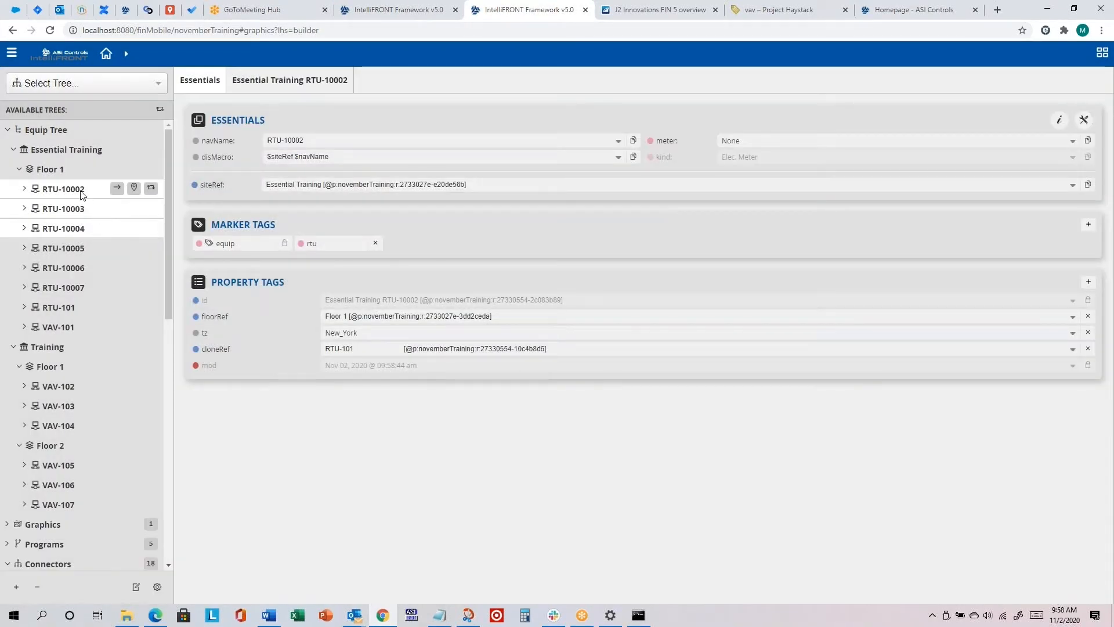
drag(79, 190, 64, 364)
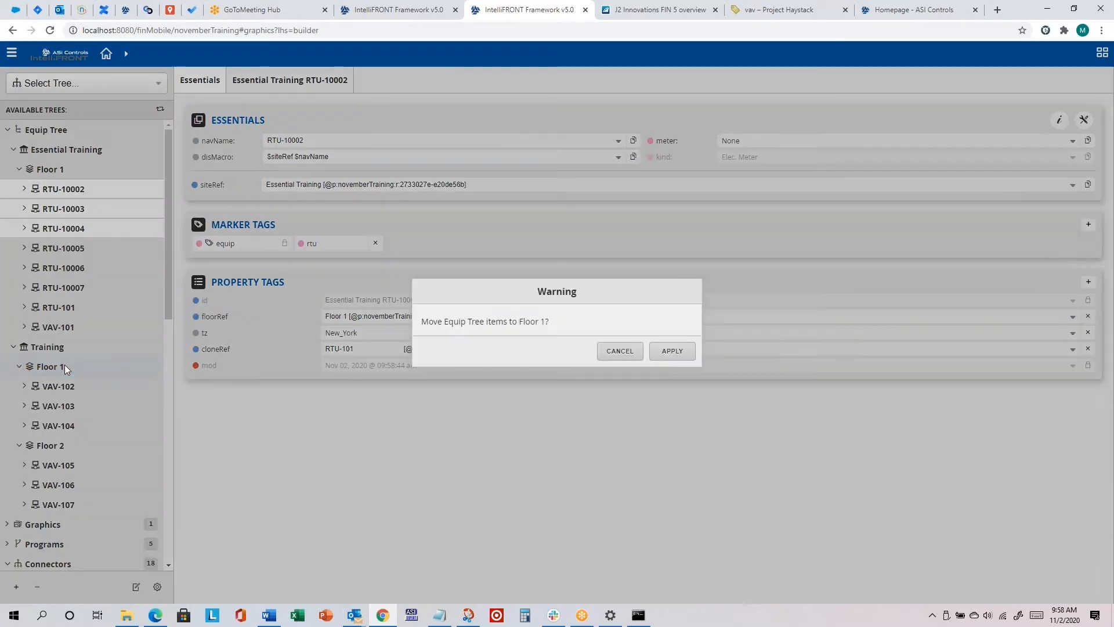
click(671, 350)
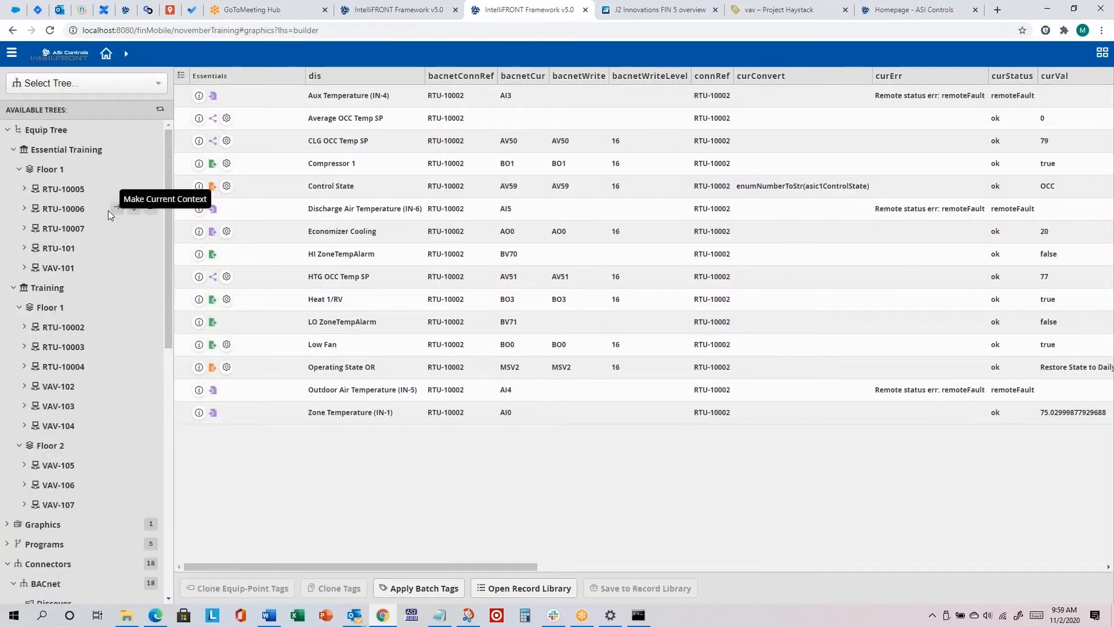
Step: Move RTU-10005 through RTU-10007 together from Essential Training's Floor 1 to Floor 2 of the Training site
click(60, 189)
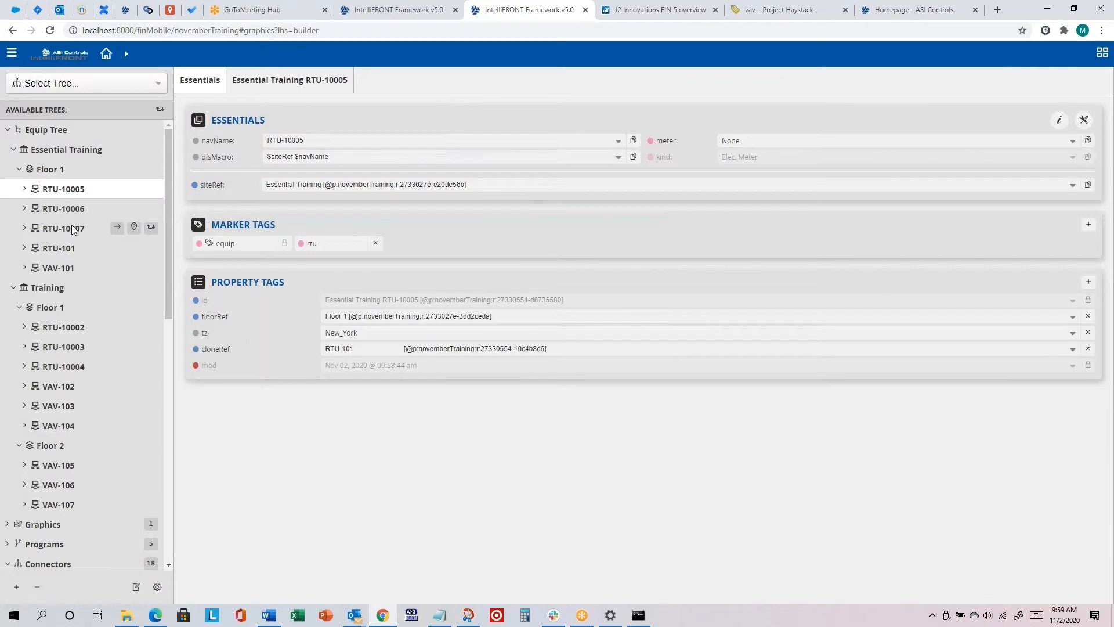
shift+click(73, 229)
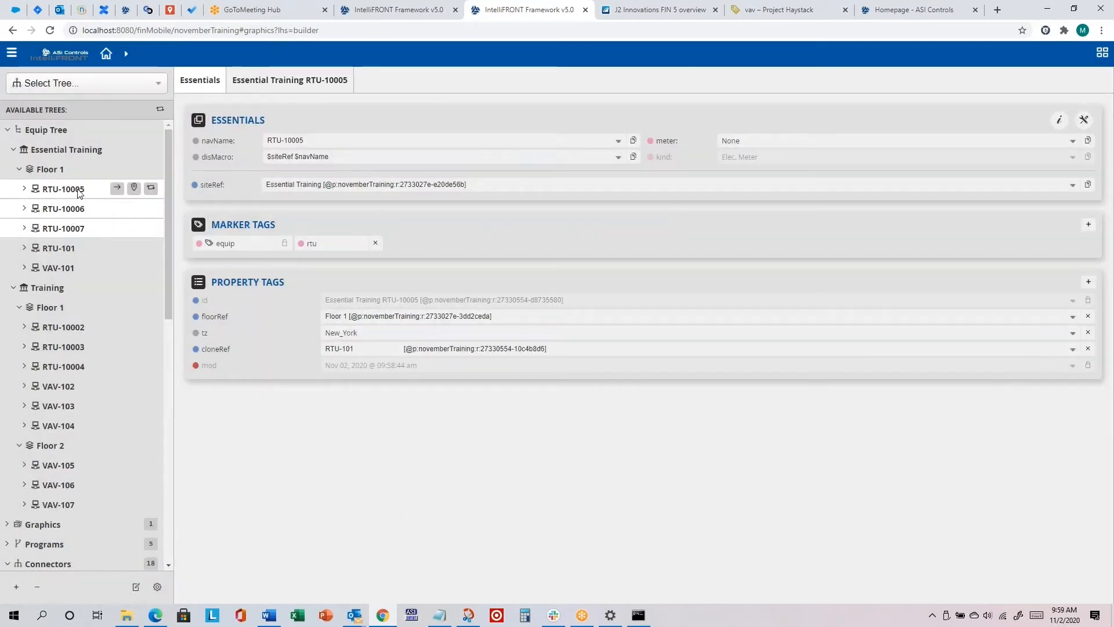
drag(79, 193, 64, 444)
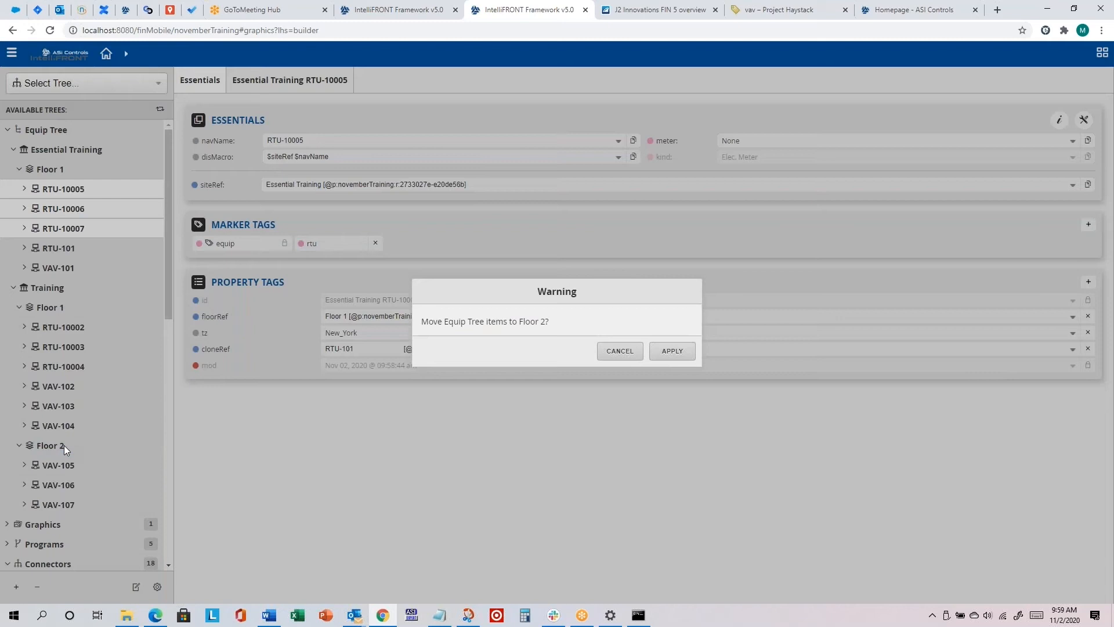
click(683, 350)
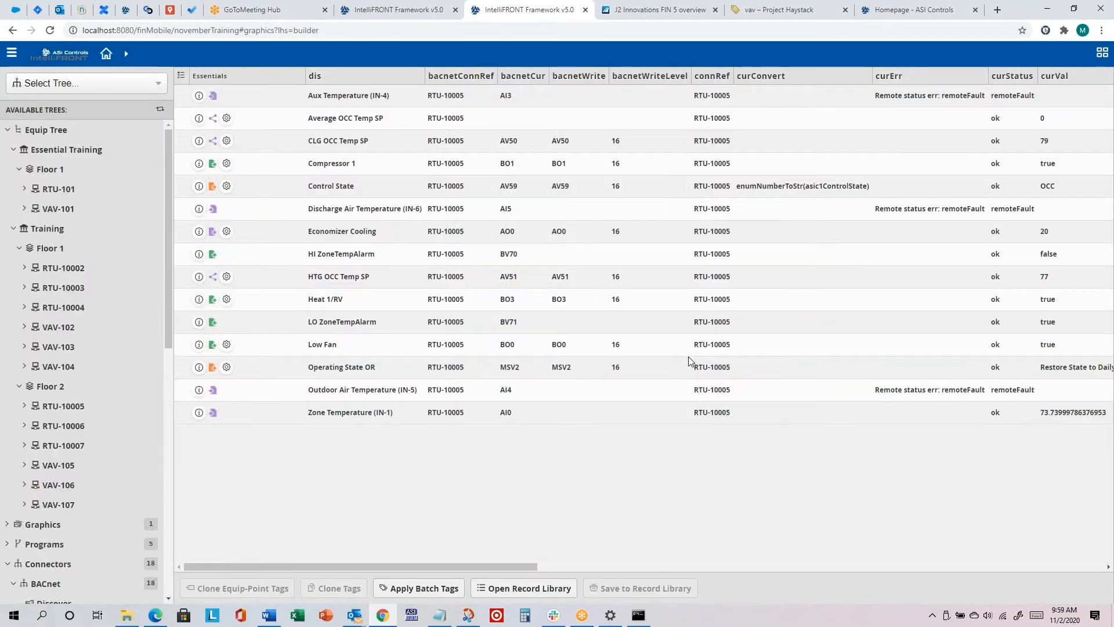
Step: Examine the reading and marker tags of RTU-10002's Zone Temperature (IN-1) point on the Training site's Floor 1
click(25, 267)
click(89, 563)
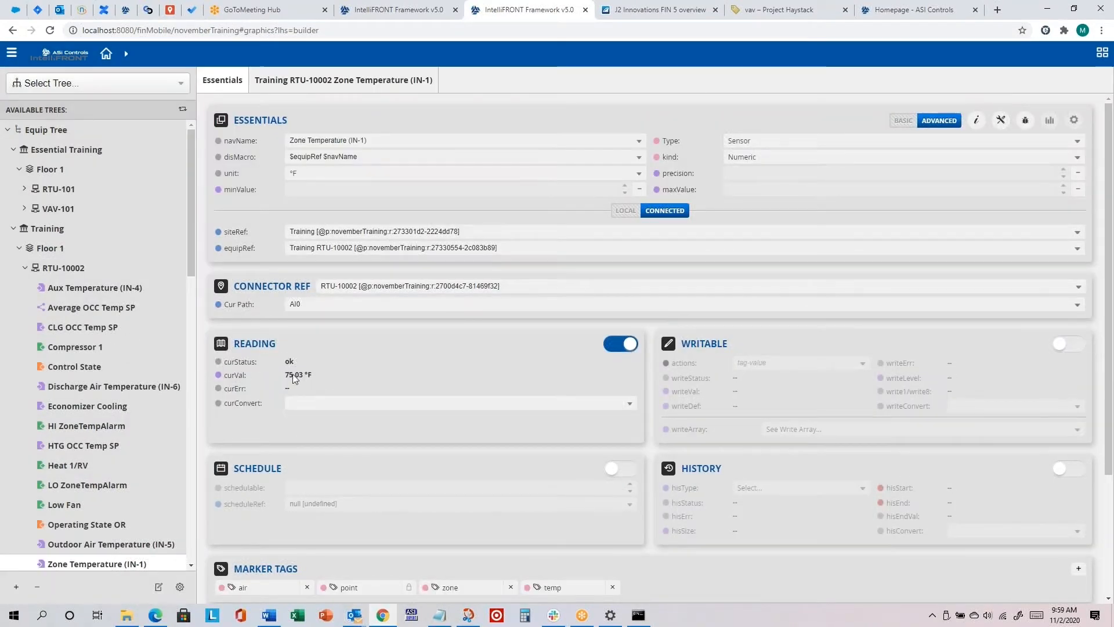
scroll(325, 387, down, 2)
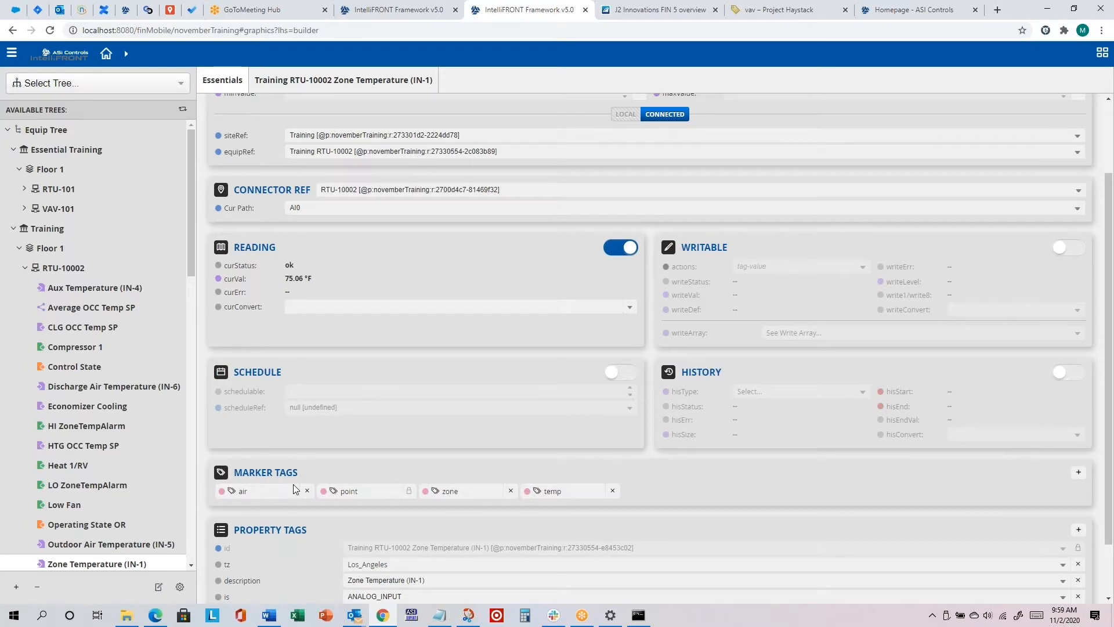
Step: Switch to the essential training PDF in Edge, read the AHU controller instructions and highlight the file name asic3points.zinc
key(alt+Tab)
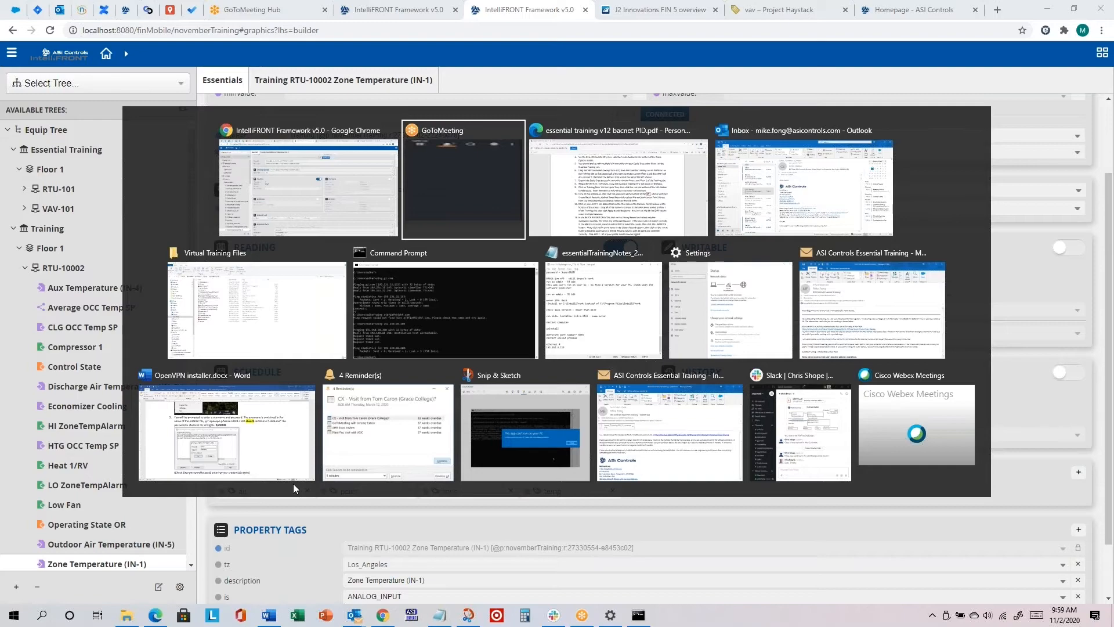
key(alt+Tab)
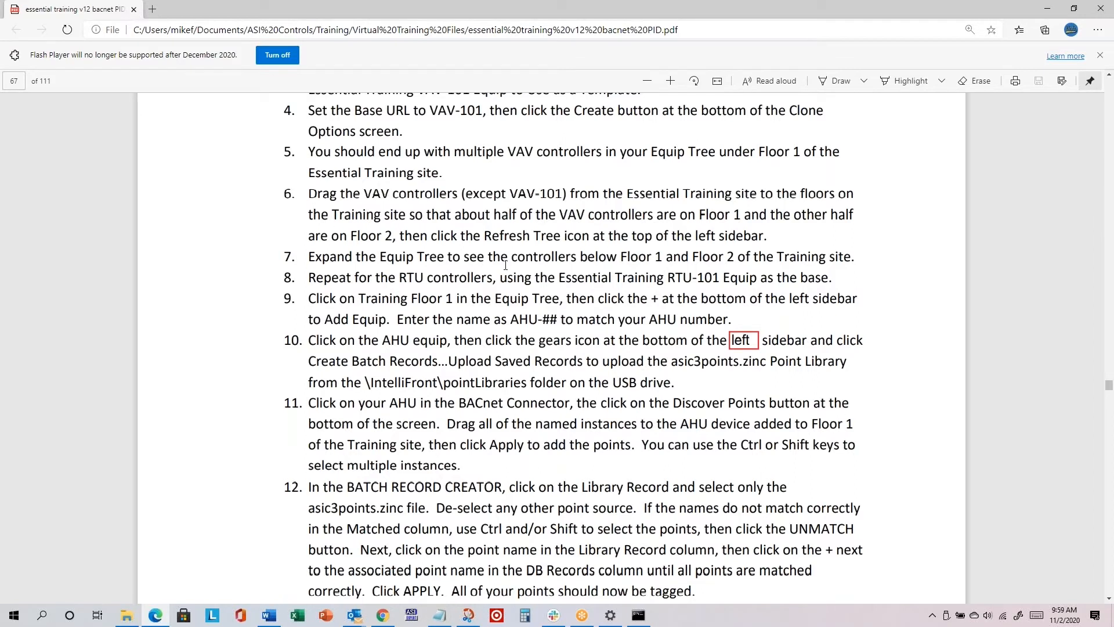
scroll(505, 265, down, 2)
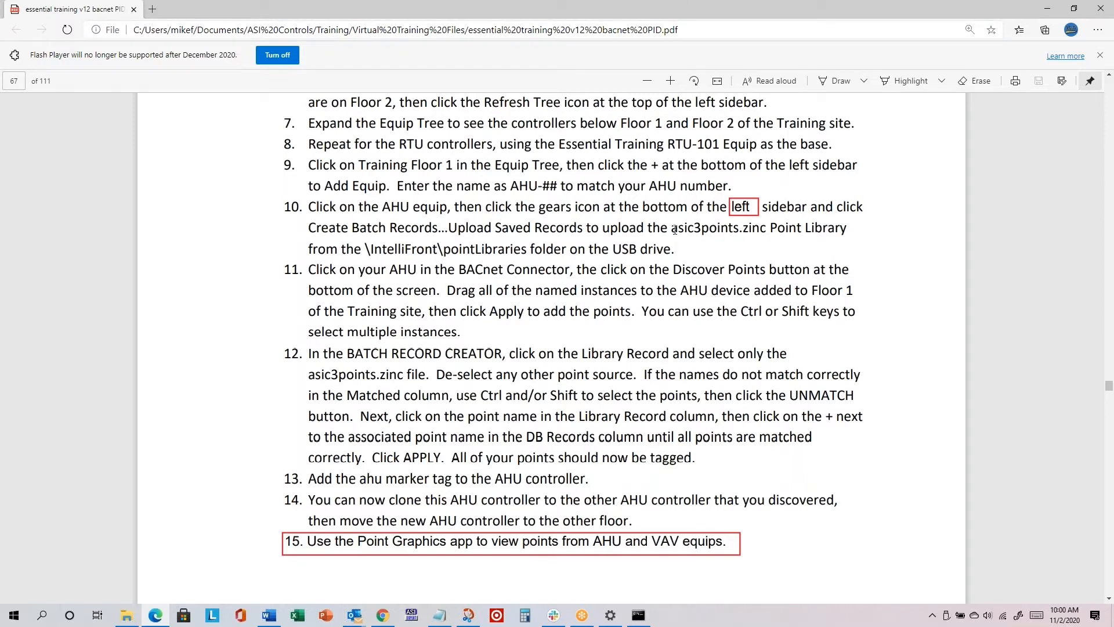
drag(668, 227, 767, 230)
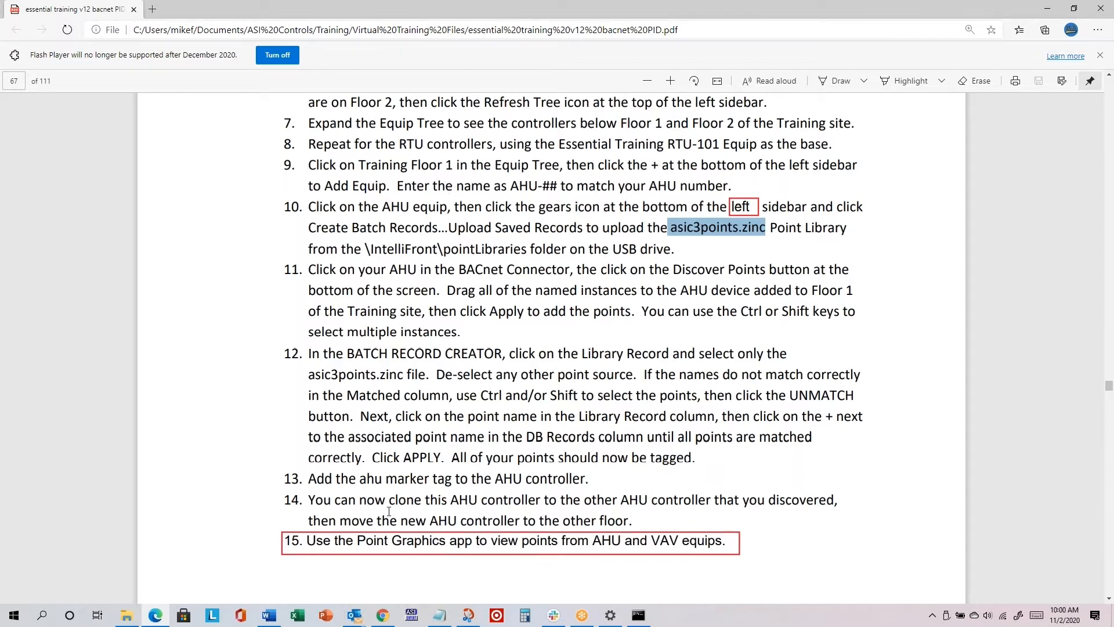
Step: Bring up the training notes in Notepad, place the narrowed window beside the instructions and look up the controller numbers assigned to each client
key(alt+Tab)
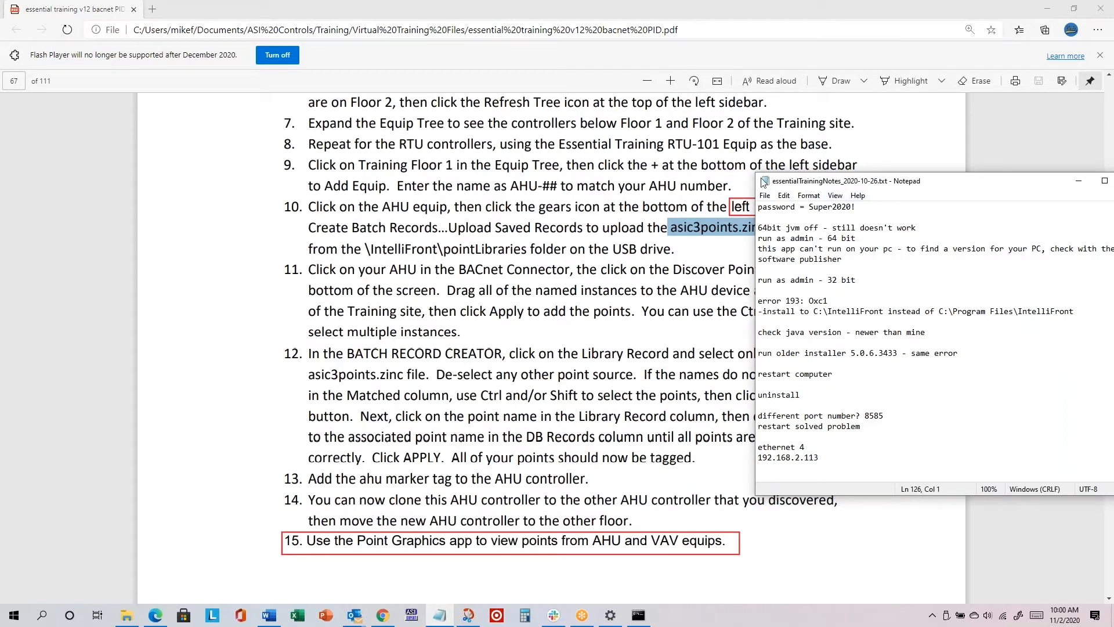
drag(987, 186, 245, 278)
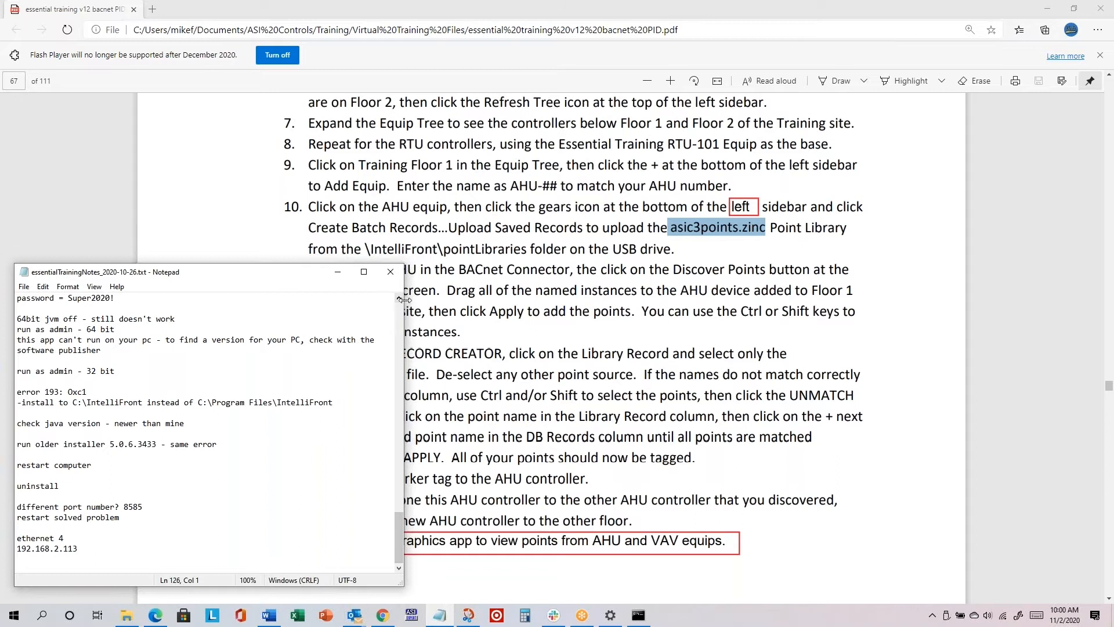
drag(404, 300, 302, 290)
scroll(189, 409, up, 20)
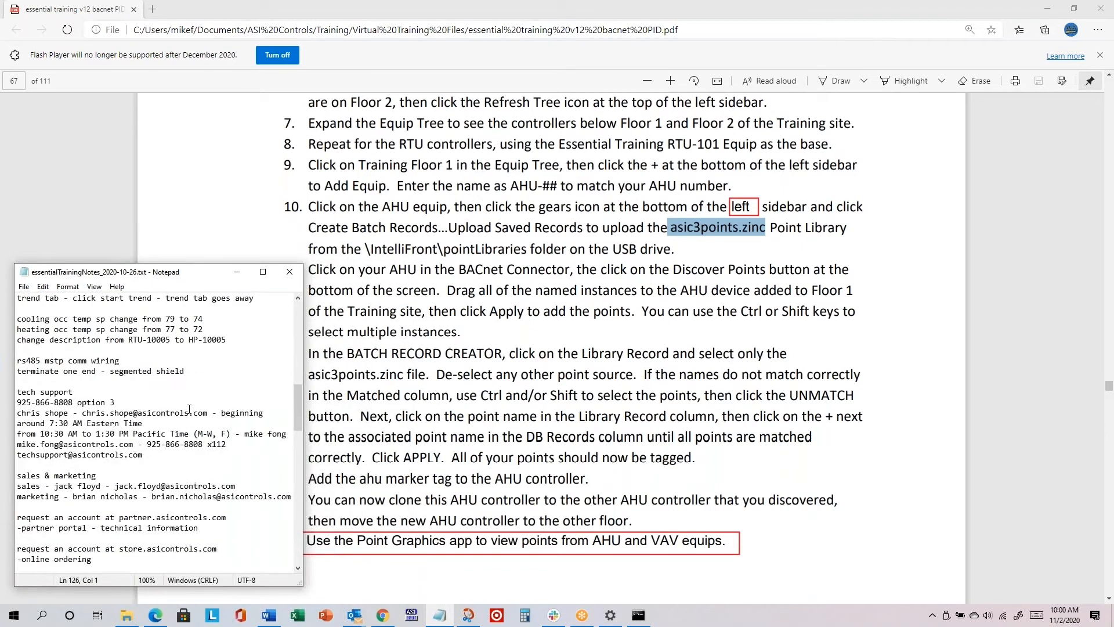
scroll(189, 409, up, 2)
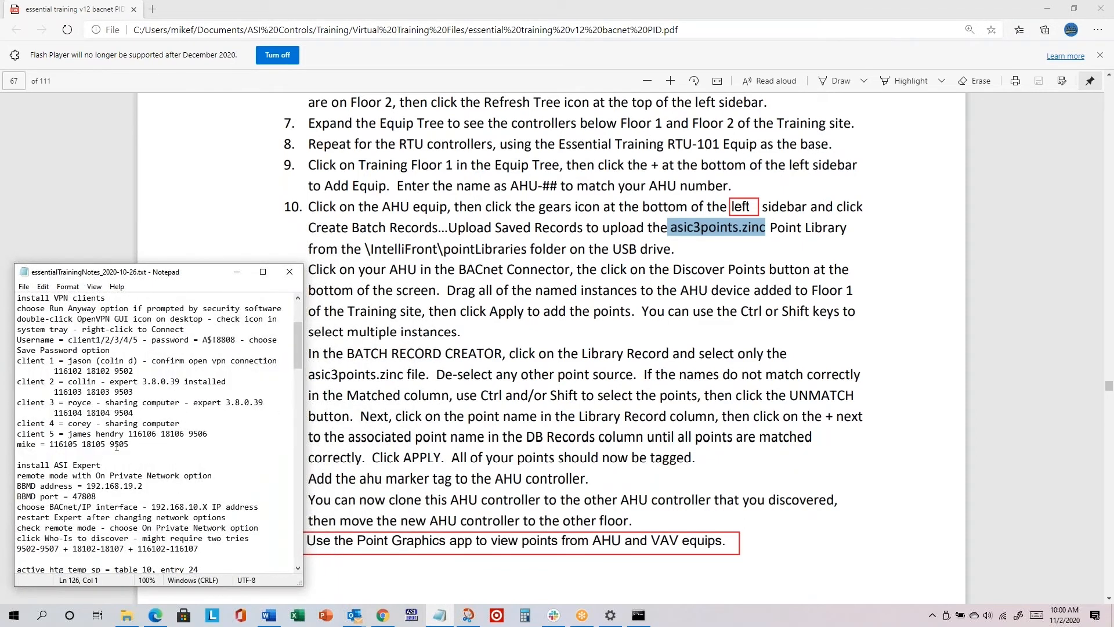
click(134, 443)
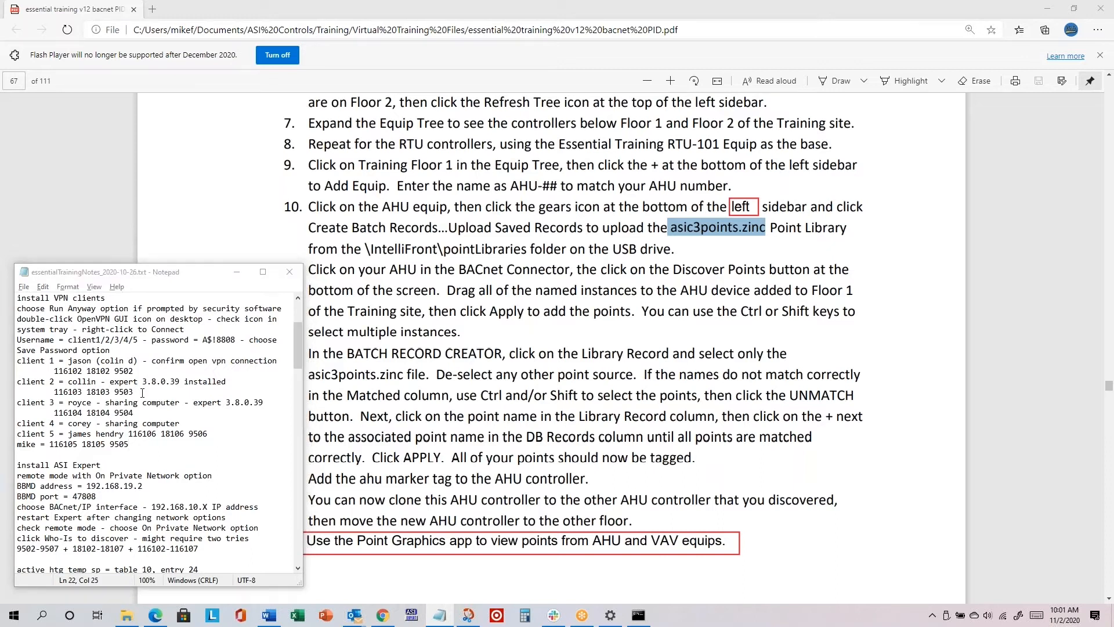
Step: Switch to IntelliFRONT in Chrome, add an equip named AHU-5 to the Training site's Floor 1 and open it
key(alt+Tab)
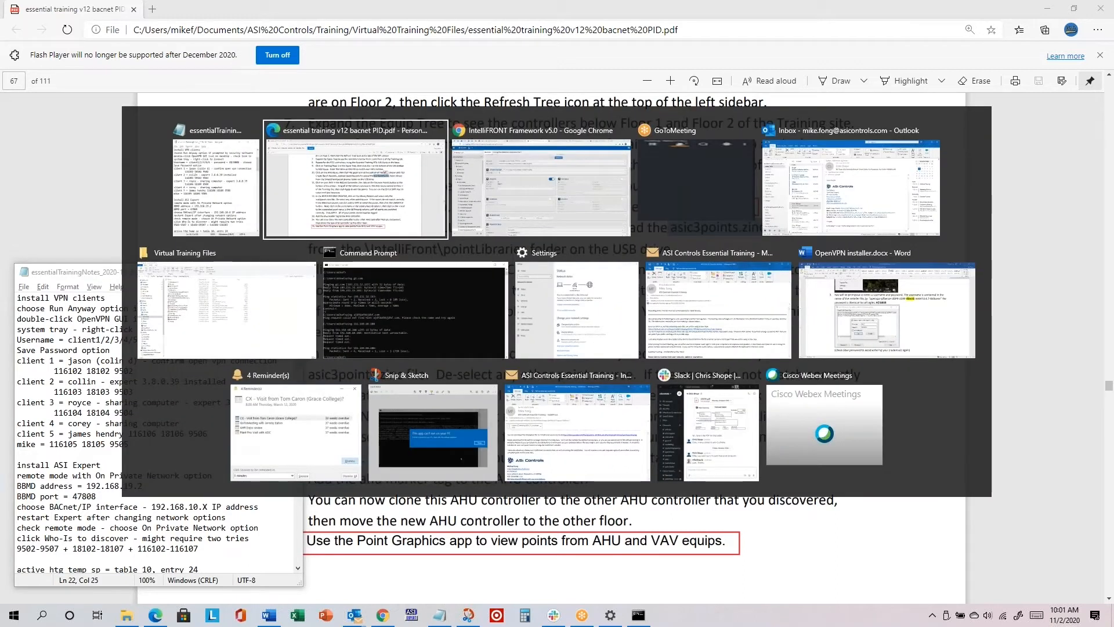
key(alt+Tab)
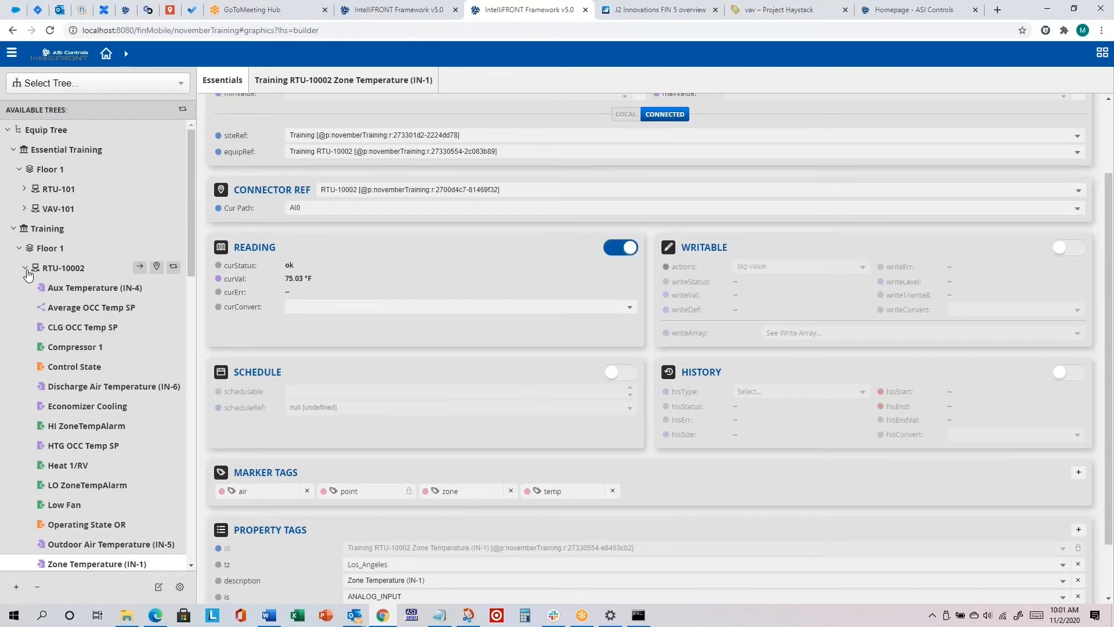
click(25, 269)
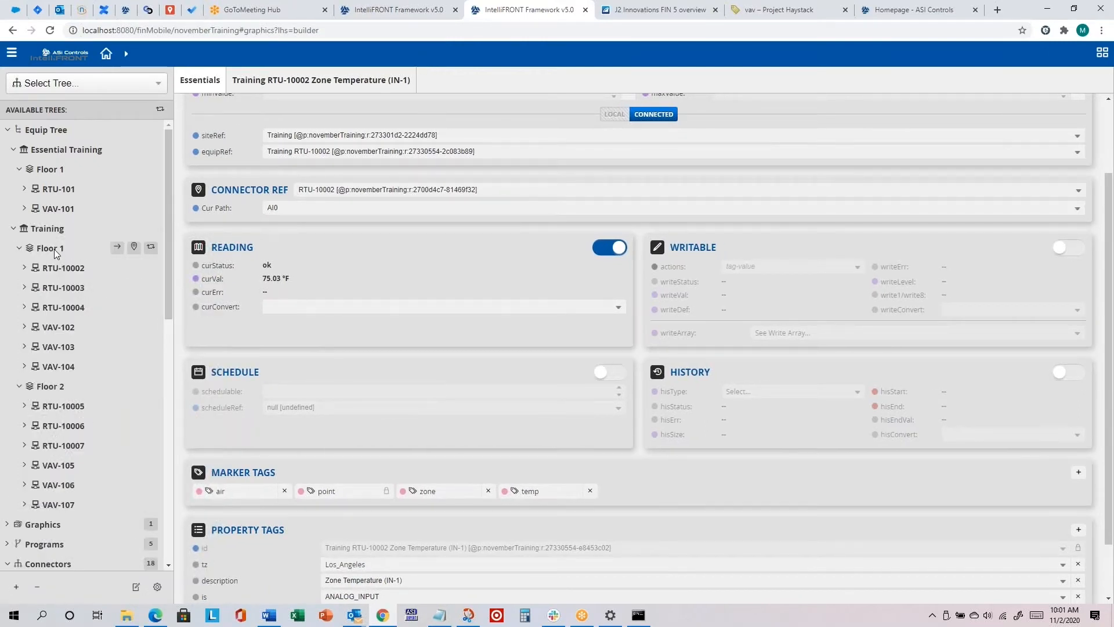
click(54, 249)
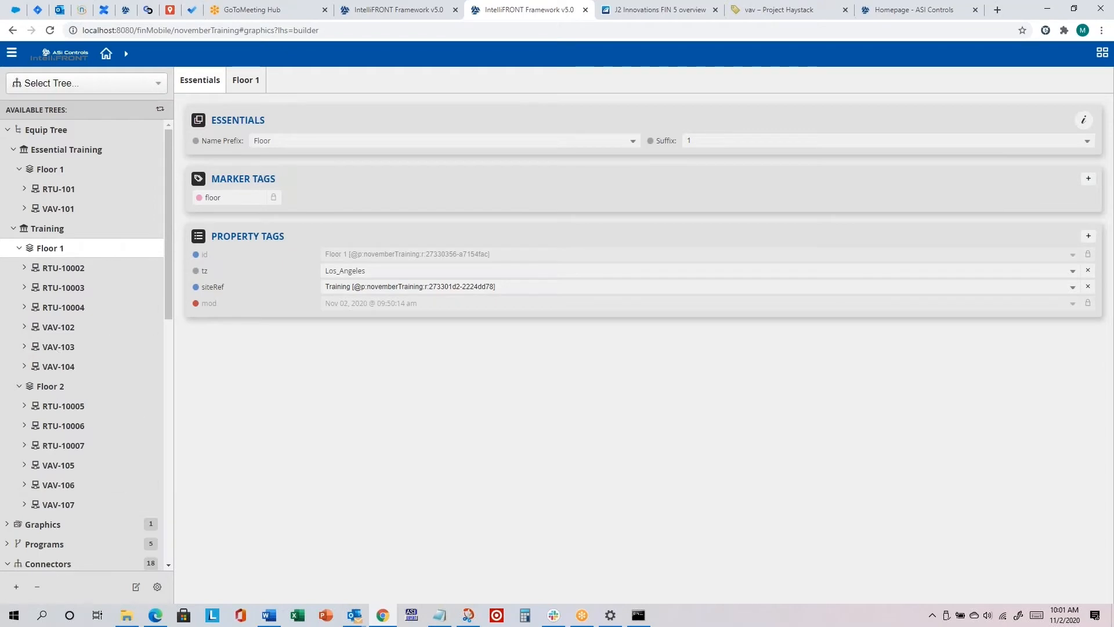
click(17, 587)
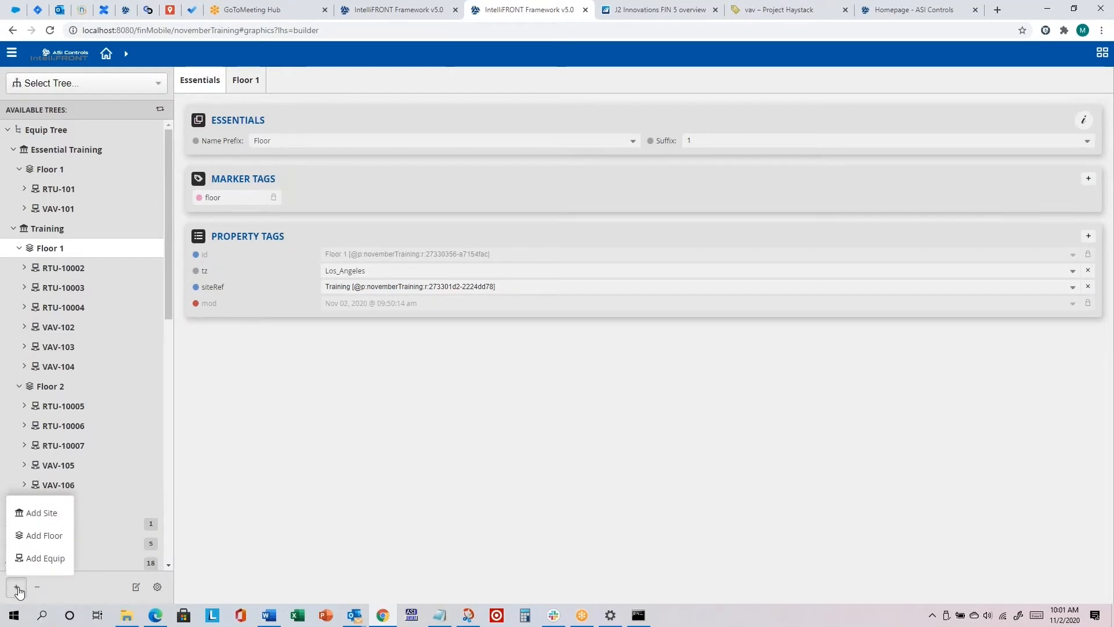
click(41, 558)
click(479, 328)
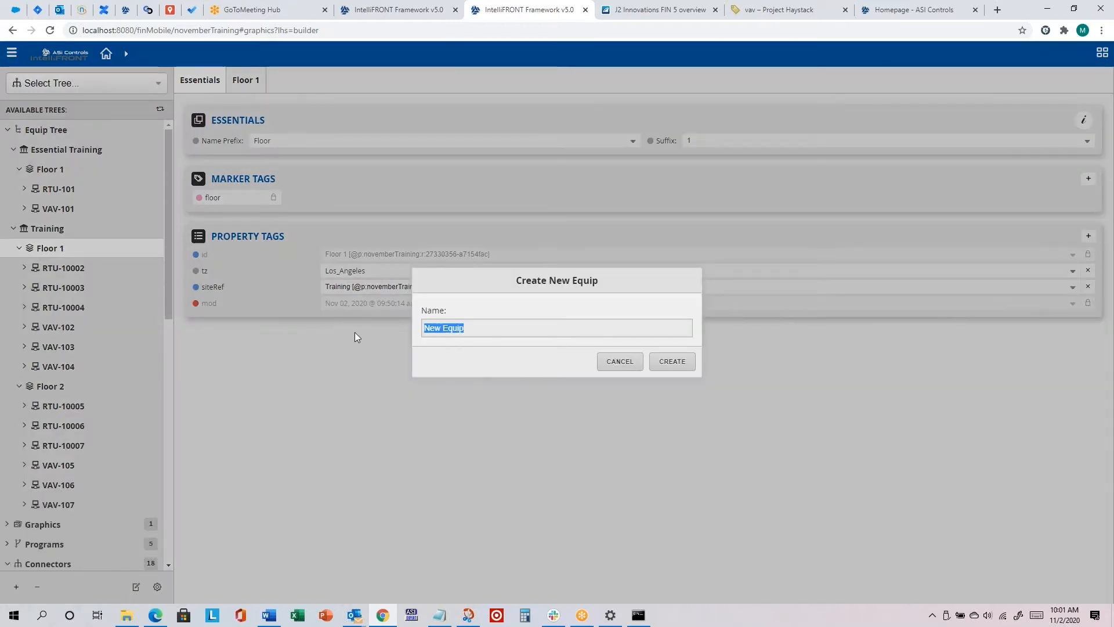
text(AHU-5)
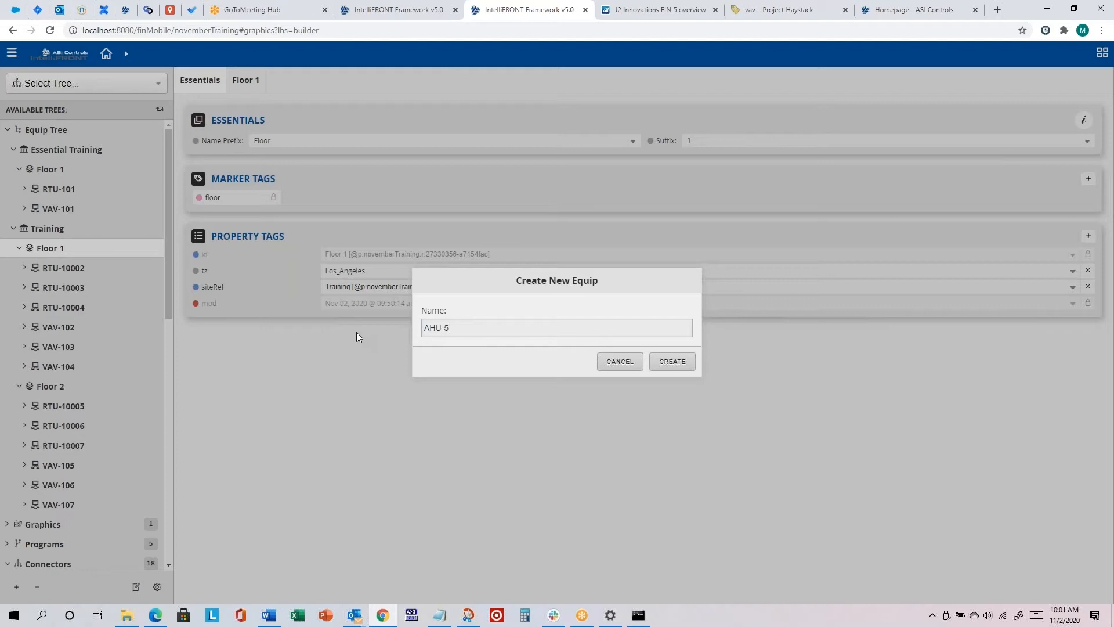
click(439, 615)
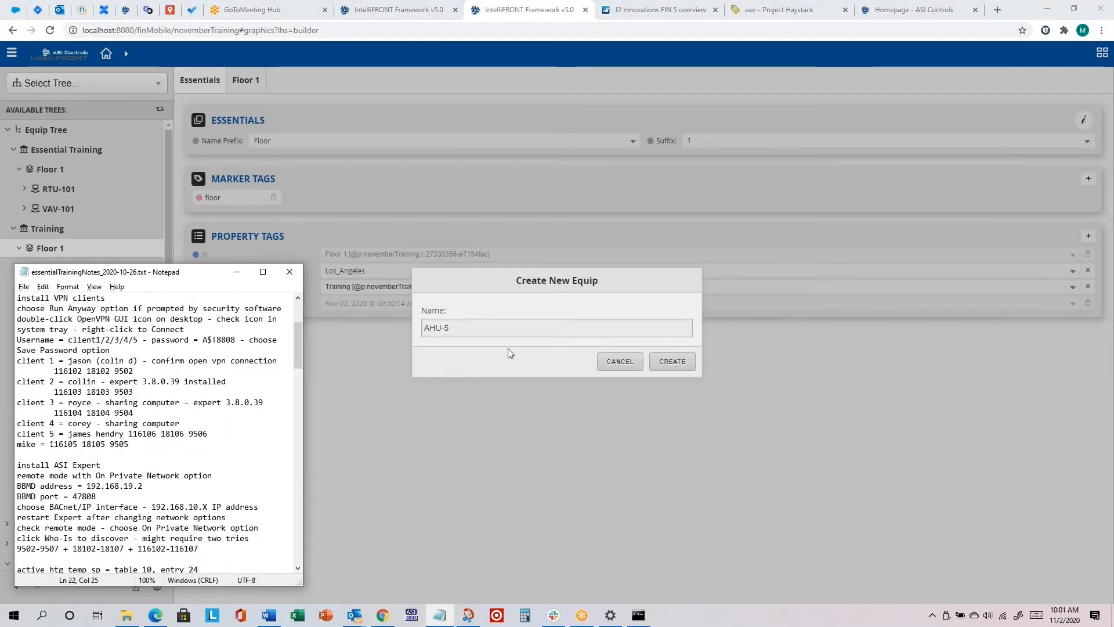
click(518, 361)
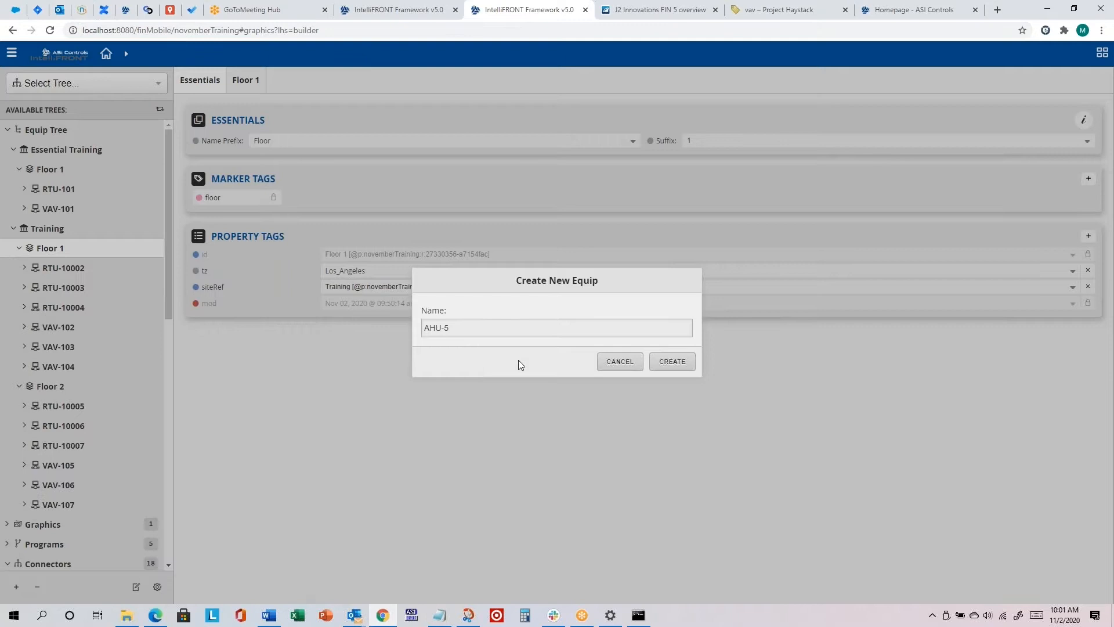
click(672, 361)
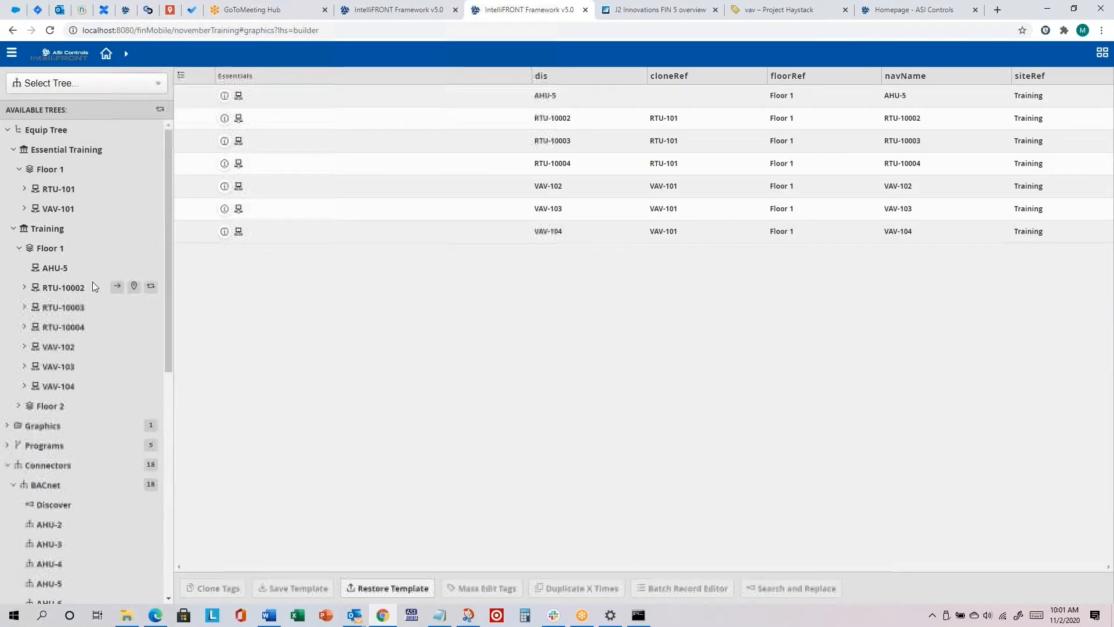
click(60, 264)
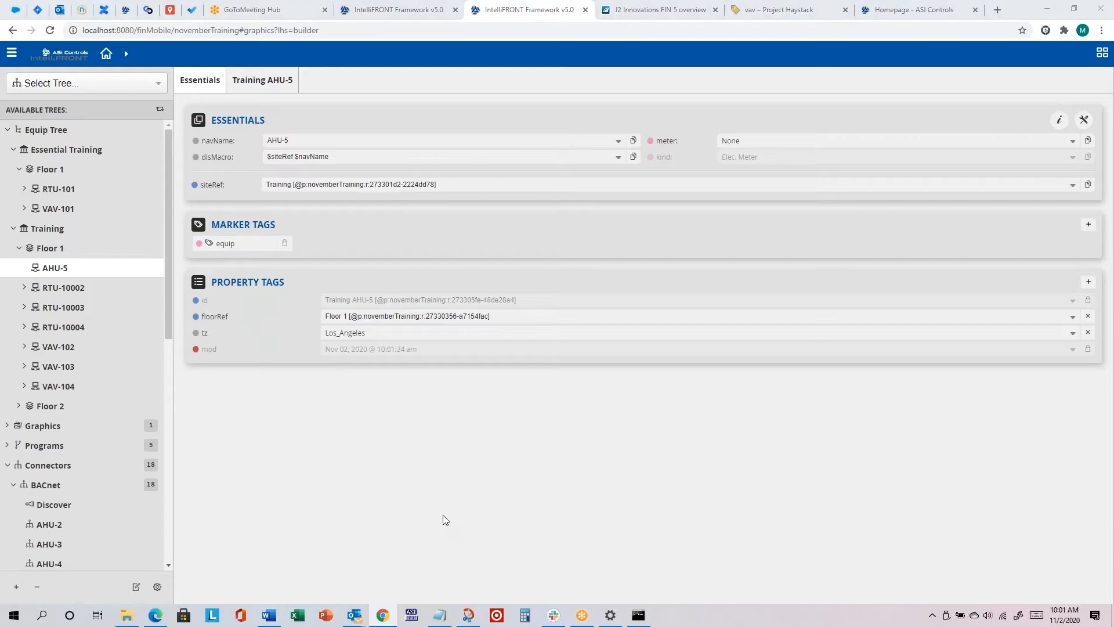
Step: Consult instruction 10 in the training PDF in Edge, highlight "Create Batch Records...Upload Saved Records" and return to IntelliFRONT
key(alt+Tab)
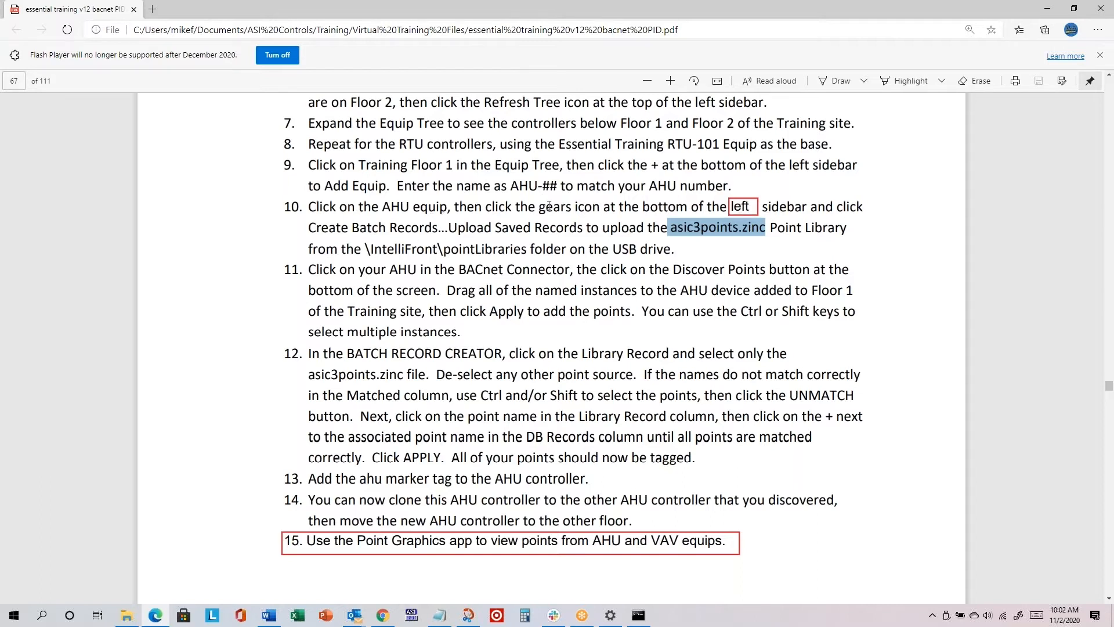
drag(312, 229, 583, 231)
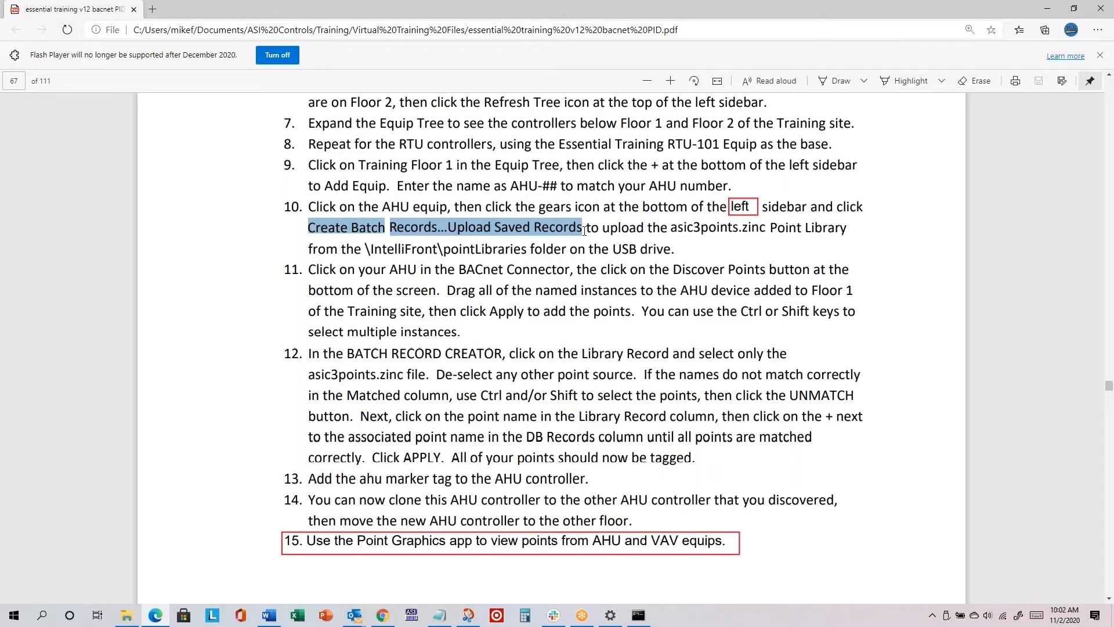
key(alt+Tab)
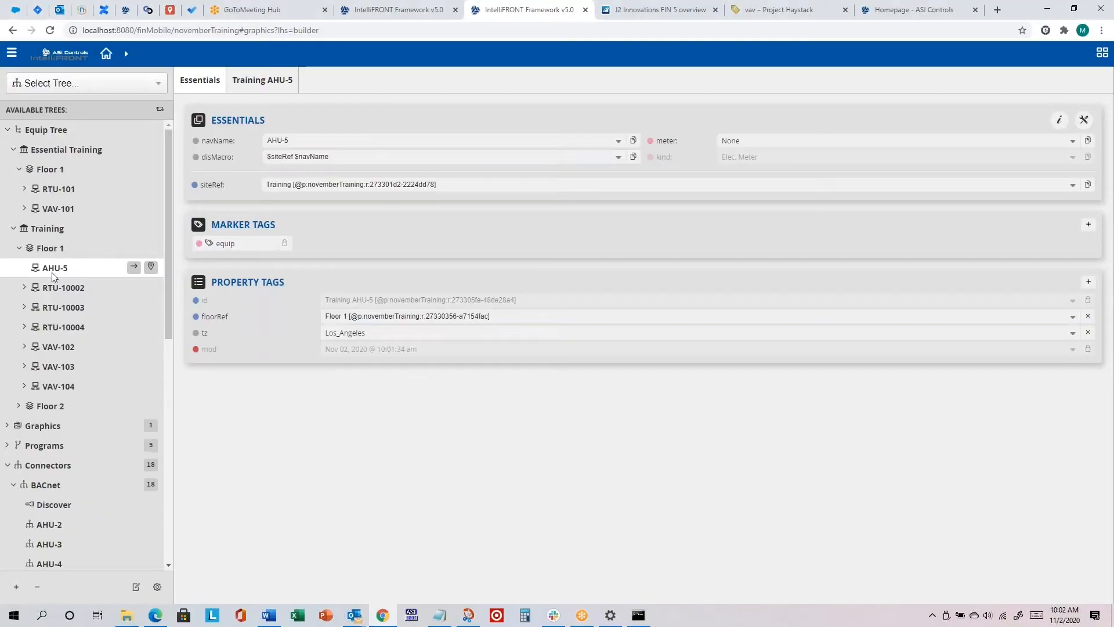
Step: Upload asic3points.zinc from Virtual Training Files as a saved-records Point Library for the AHU-5 equip
click(157, 587)
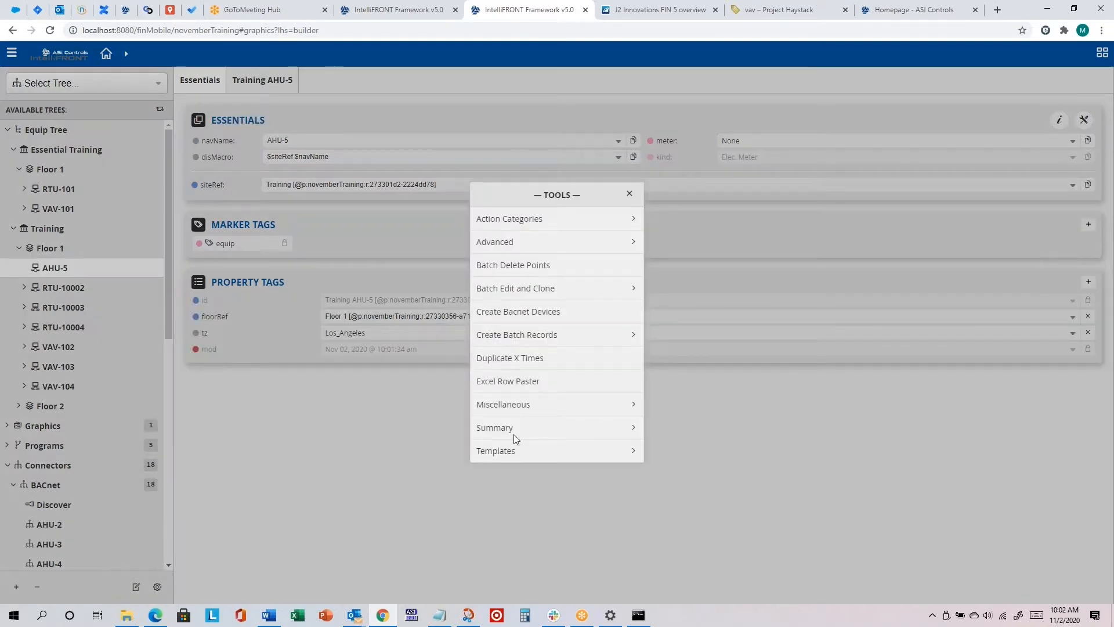
click(516, 336)
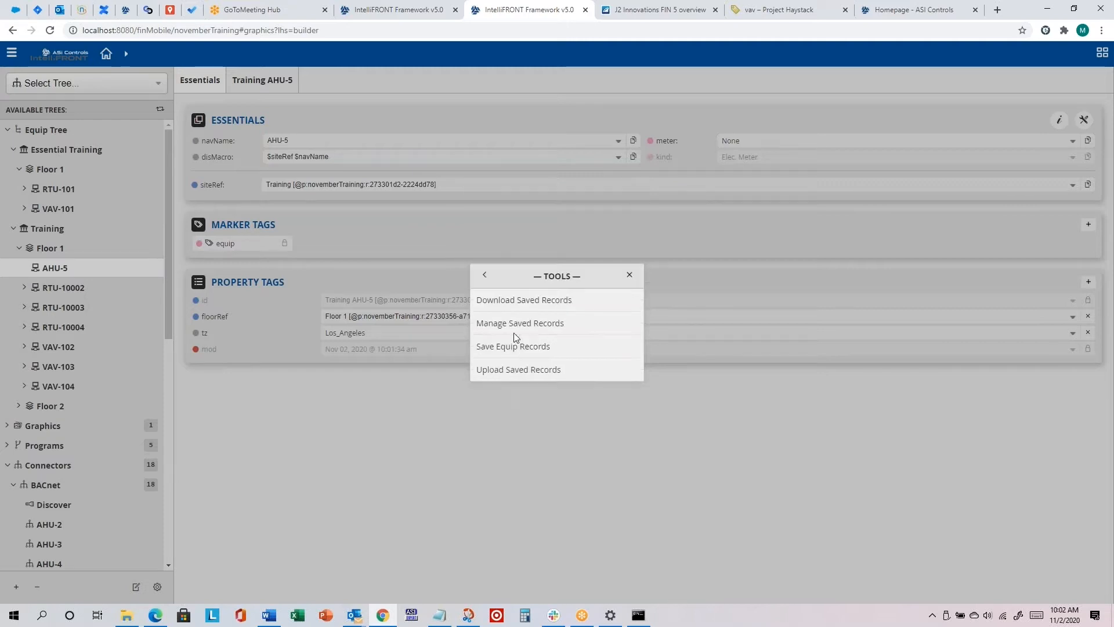
click(529, 370)
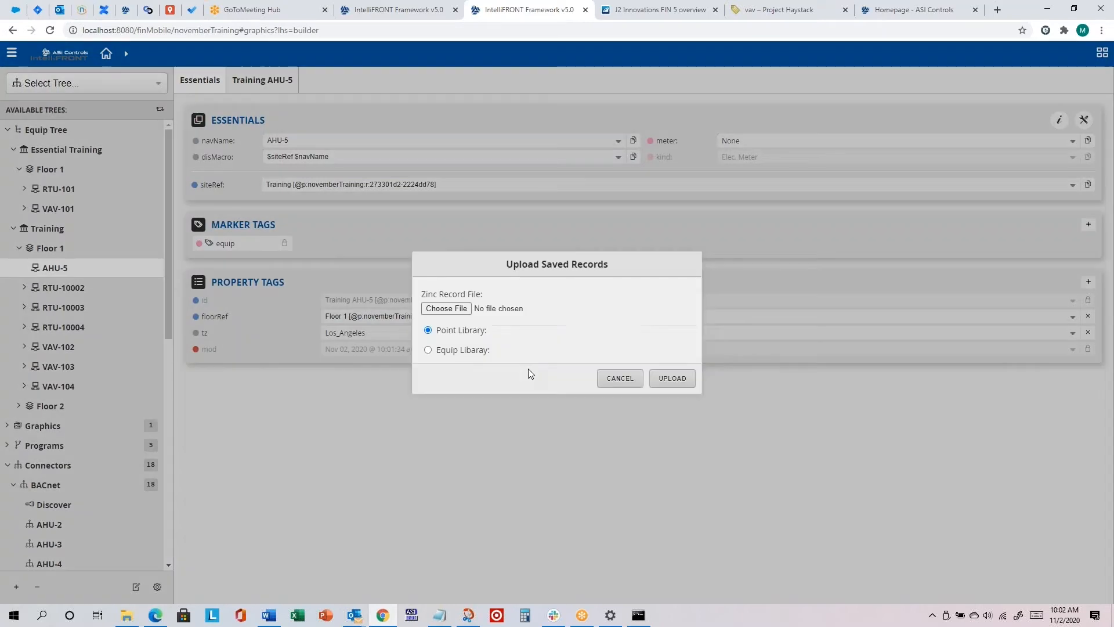
click(463, 308)
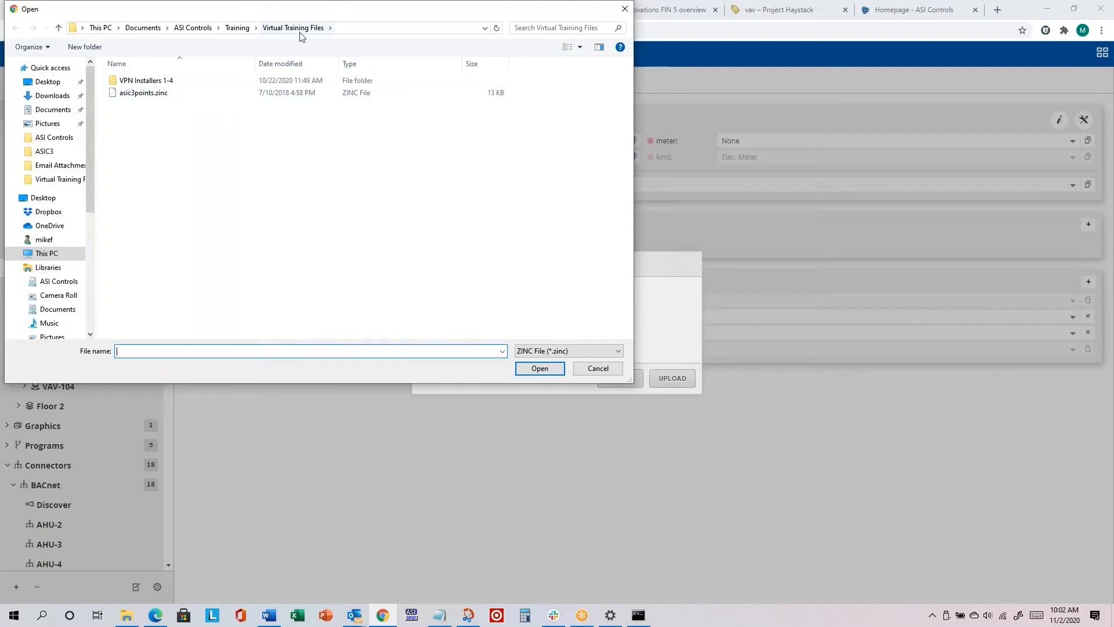
click(157, 97)
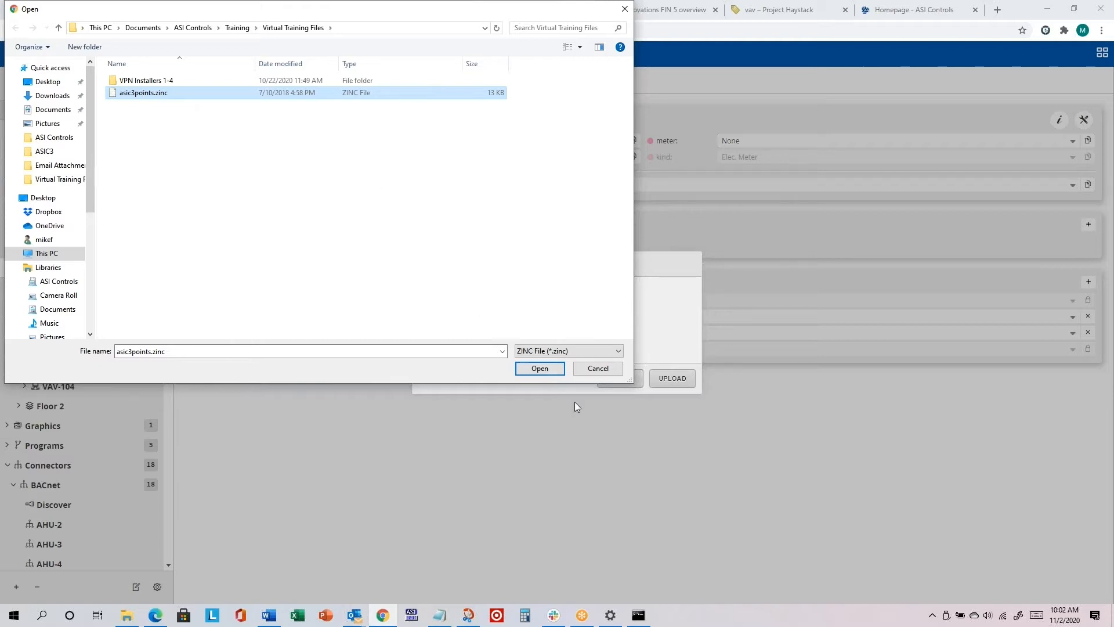
click(539, 368)
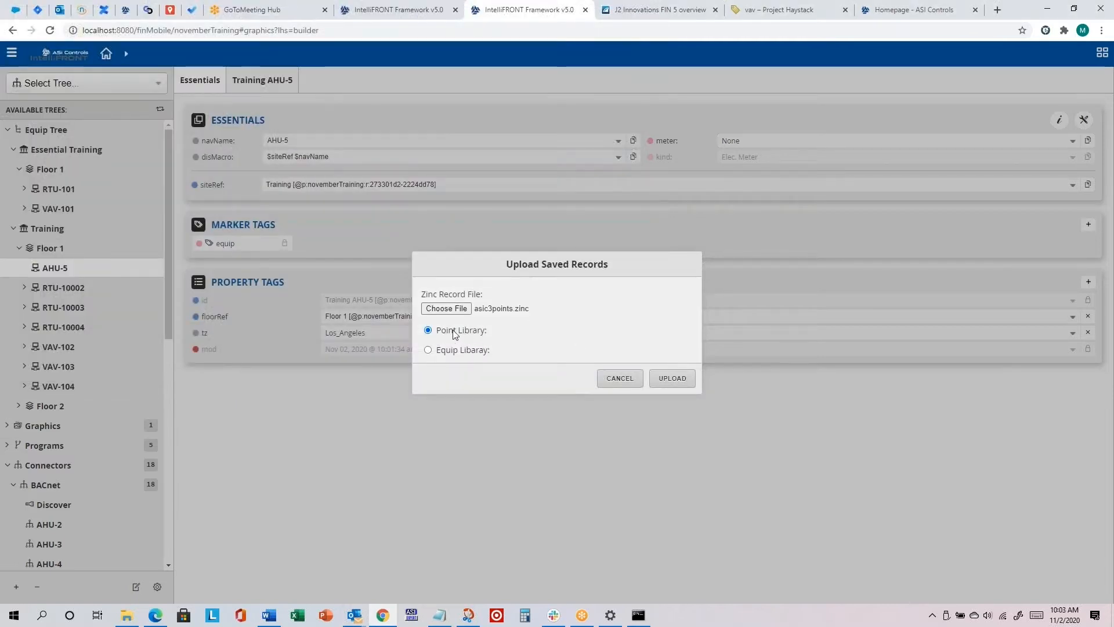
click(673, 379)
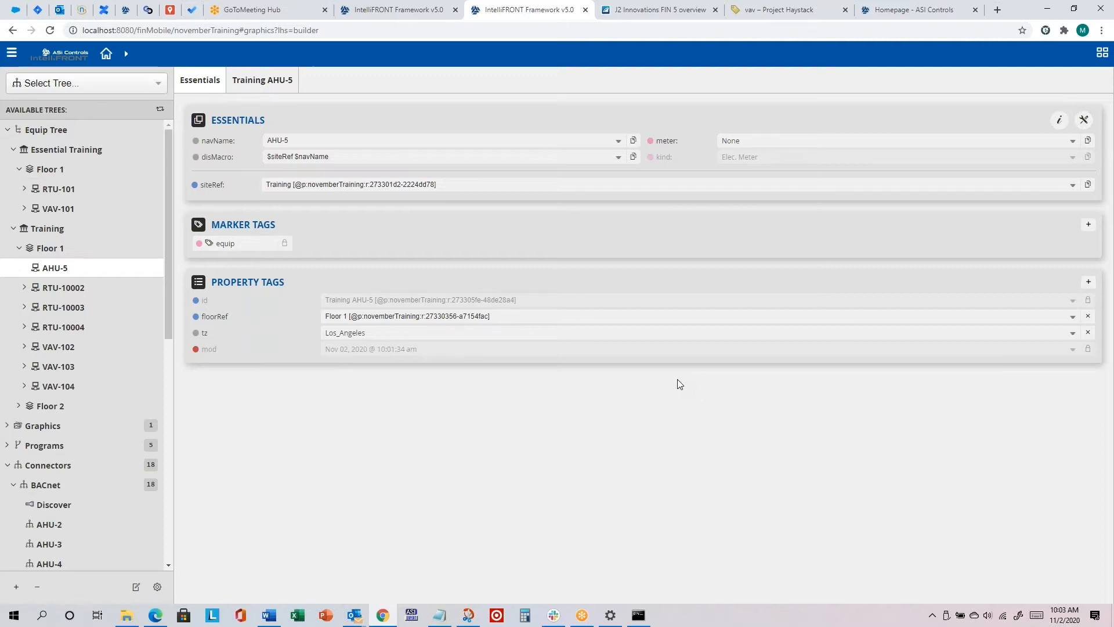
Step: Switch to the training PDF in Edge and read the instructions on discovering and adding the AHU's points
key(alt+Tab)
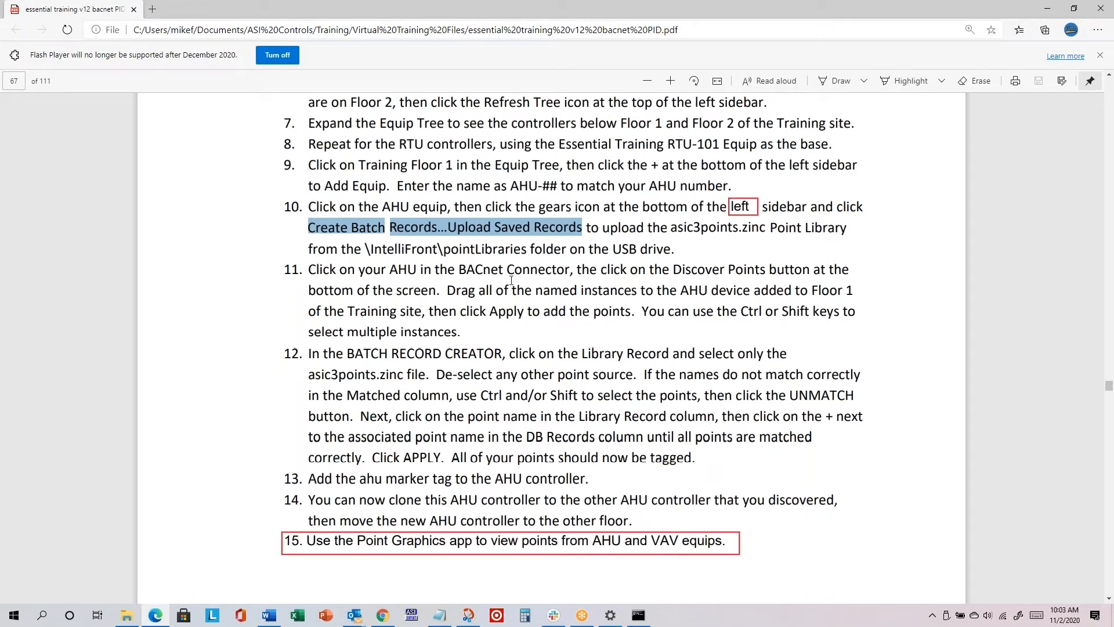
scroll(512, 280, down, 3)
scroll(527, 276, up, 3)
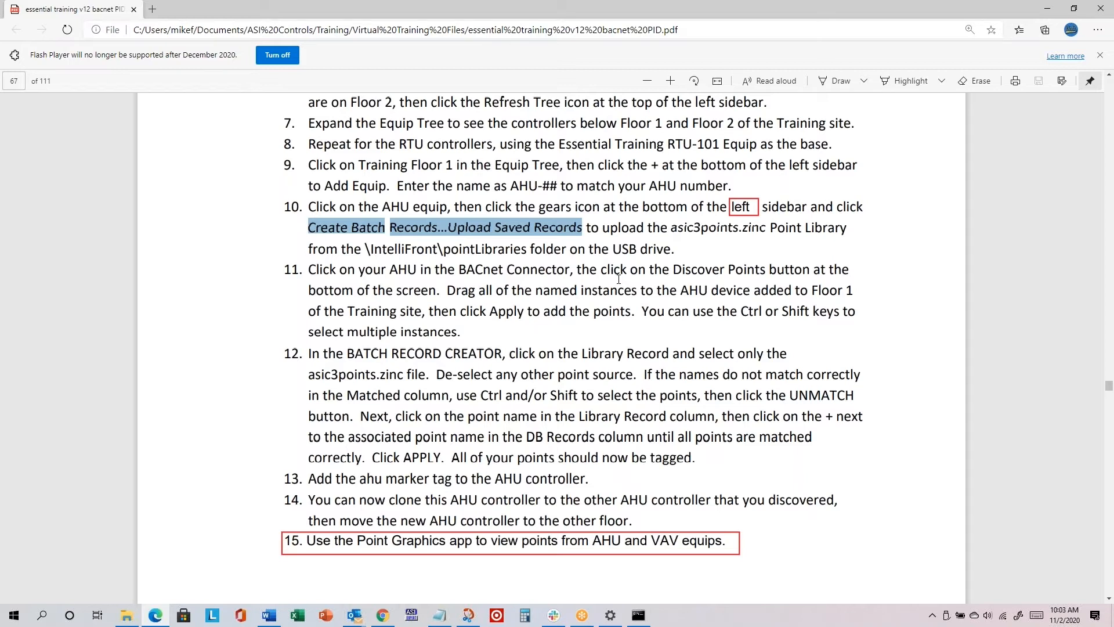
Step: Return to IntelliFRONT, check the controller assignments in the Notepad notes and discover the points of AHU-5 under the BACnet connector
key(alt+Tab)
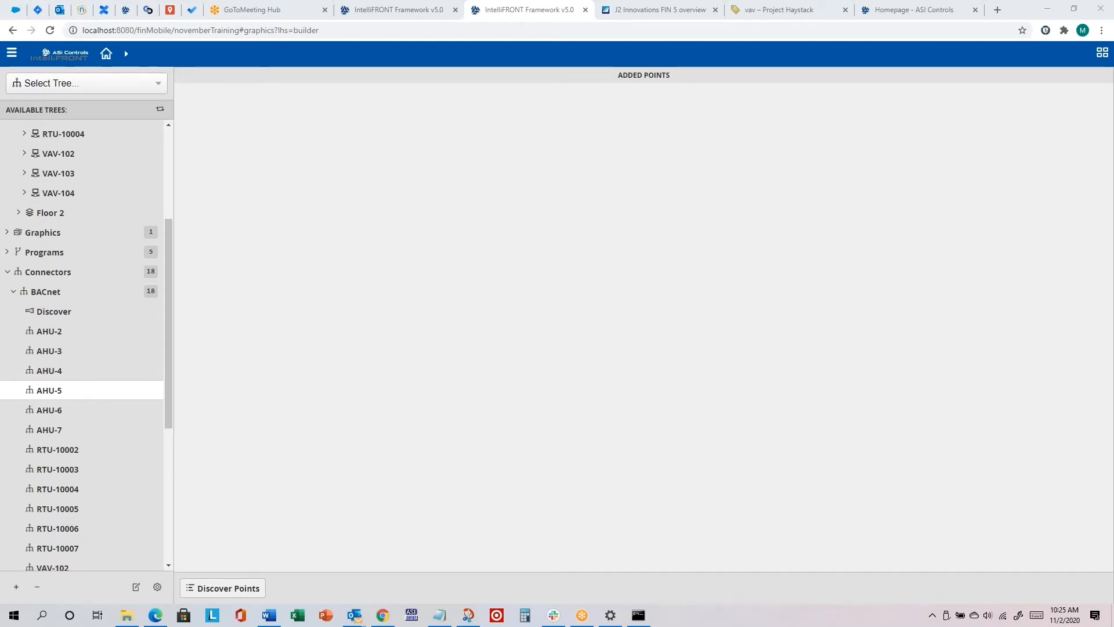
key(alt+Tab)
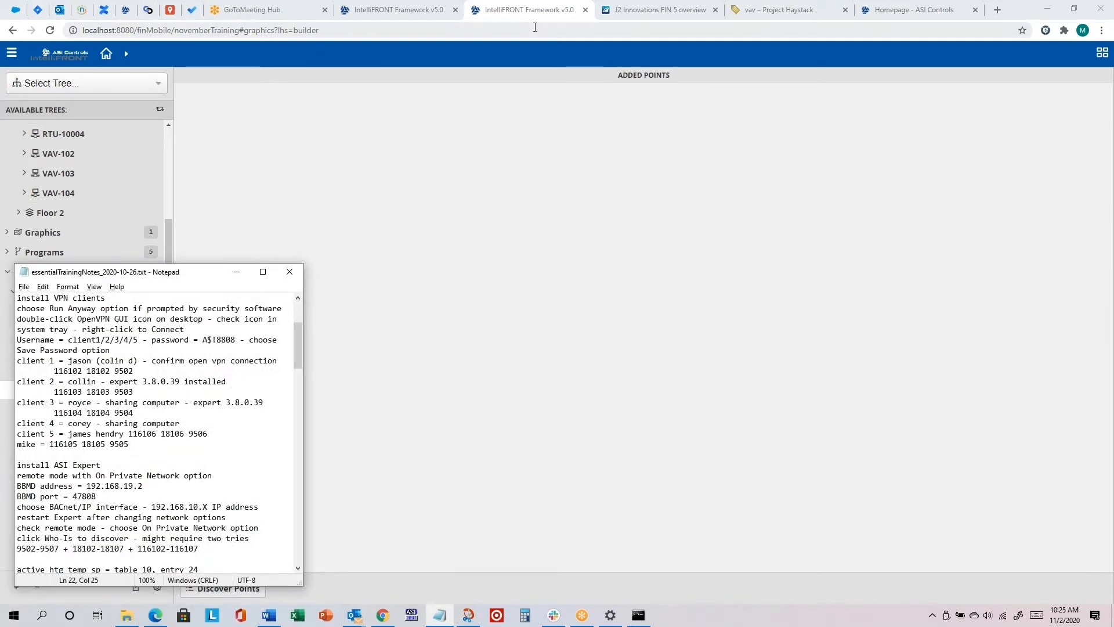
key(alt+Tab)
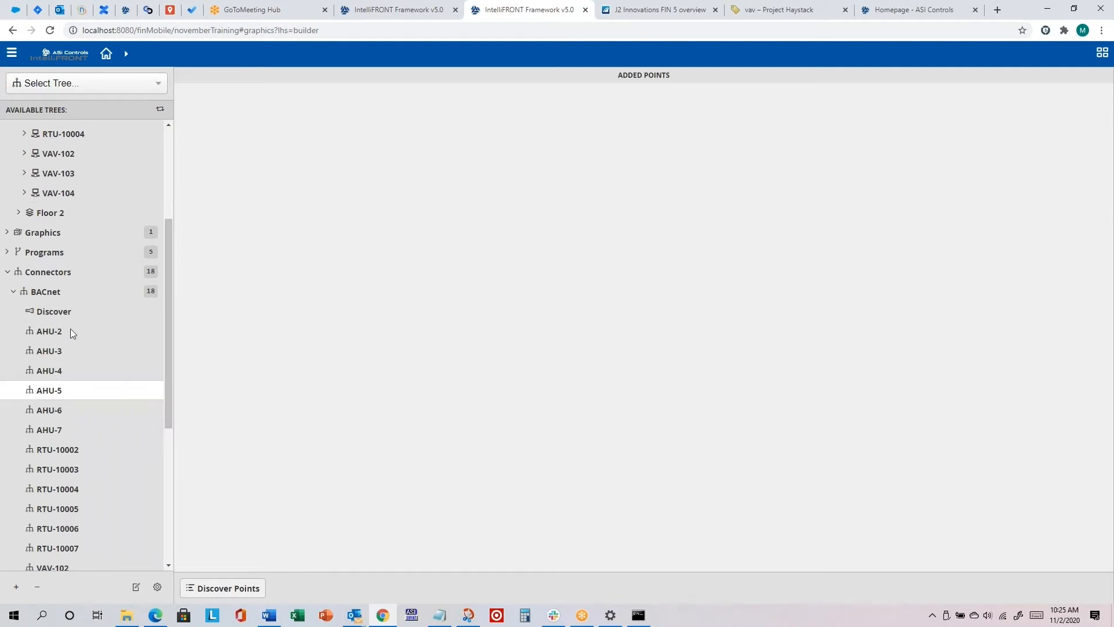
click(243, 593)
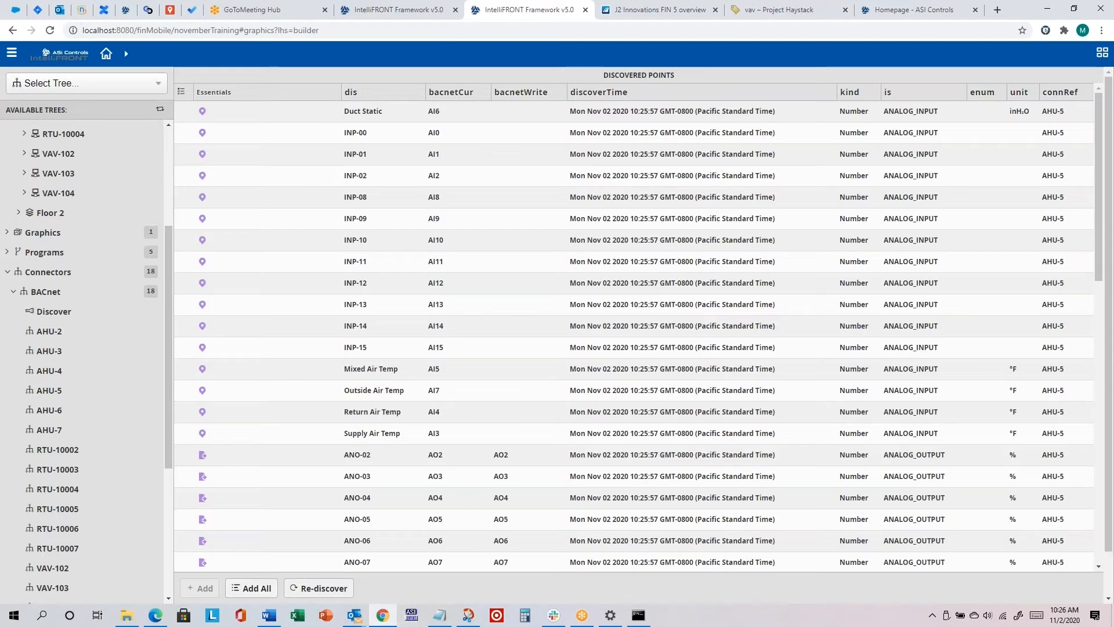
Step: Bring up the training PDF in Edge and highlight instruction 11 about assigning the named instances to the AHU
drag(711, 625, 695, 38)
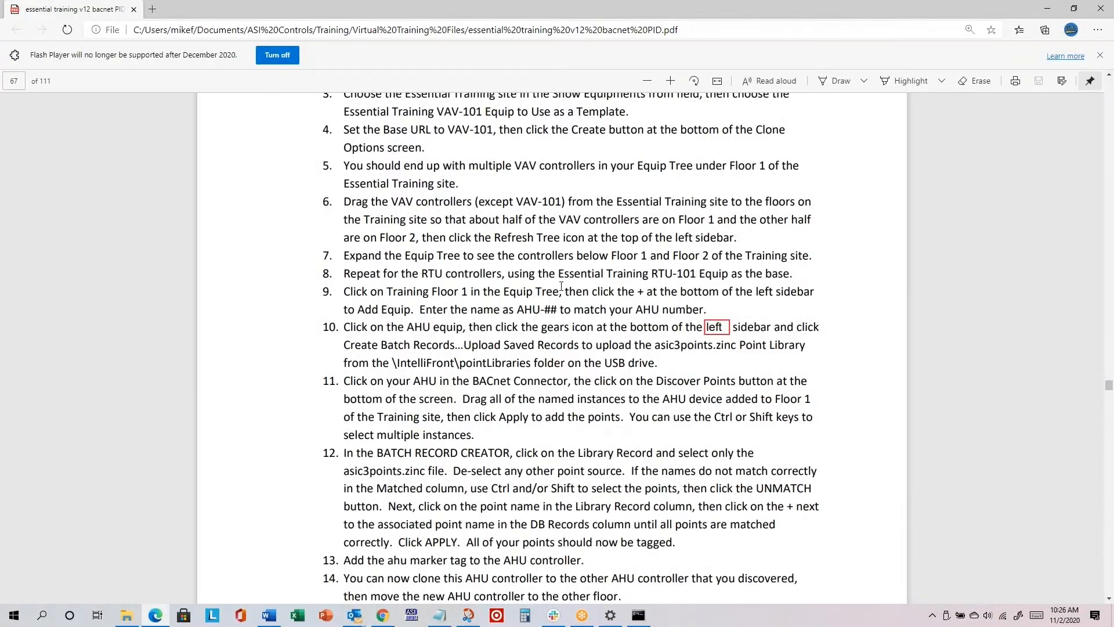
scroll(516, 277, down, 2)
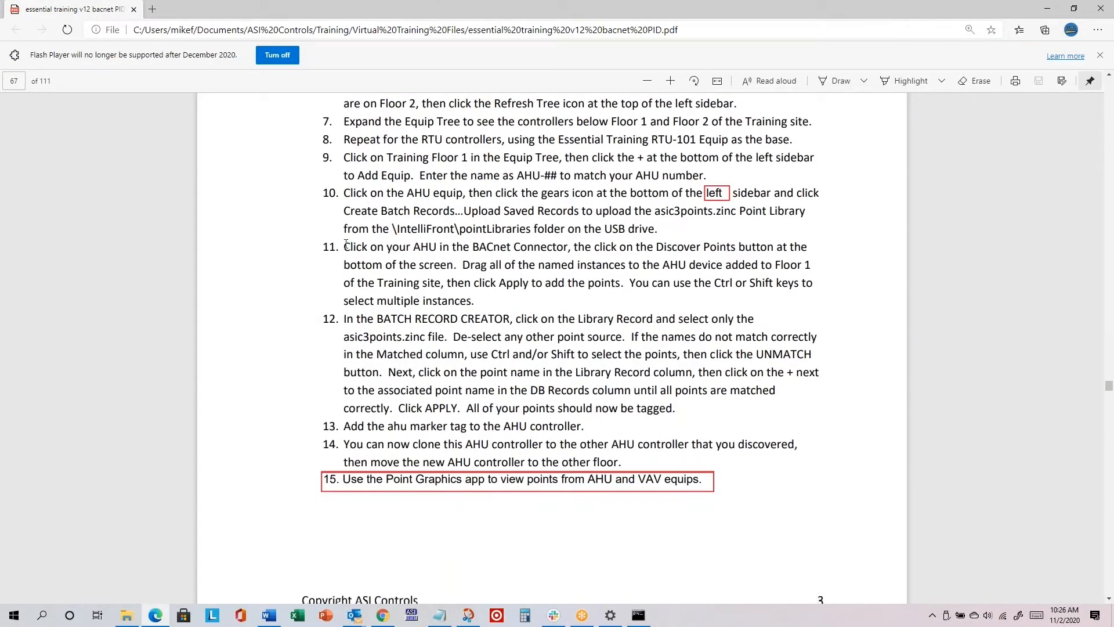
drag(344, 245, 479, 301)
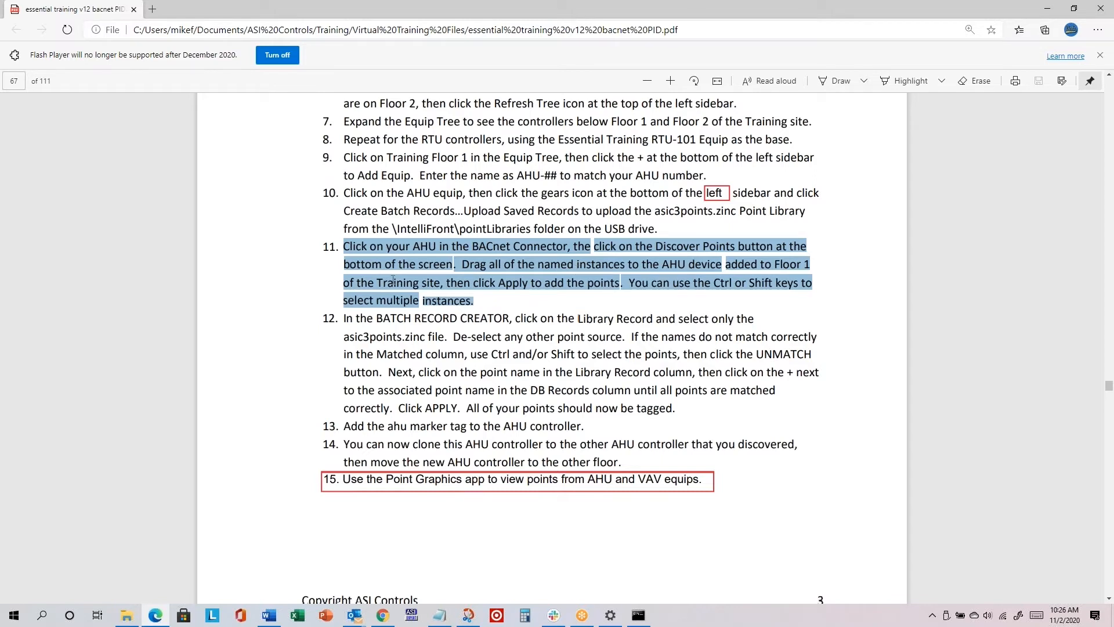
Step: Switch back to IntelliFRONT and sort AHU-5's discovered points by dis in ascending order
key(alt+Tab)
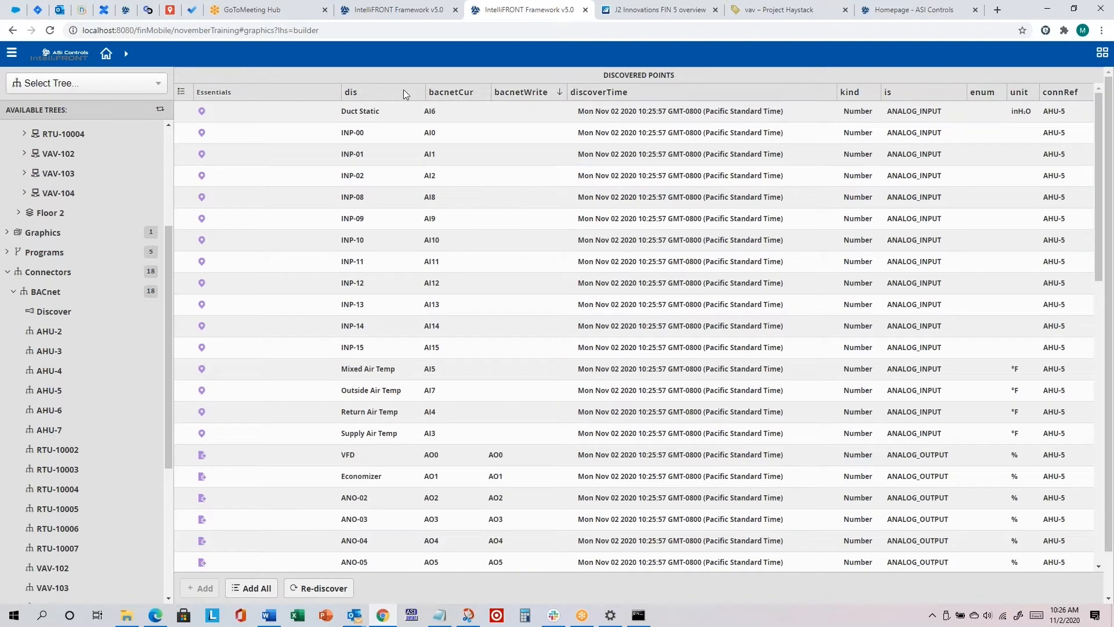
click(378, 91)
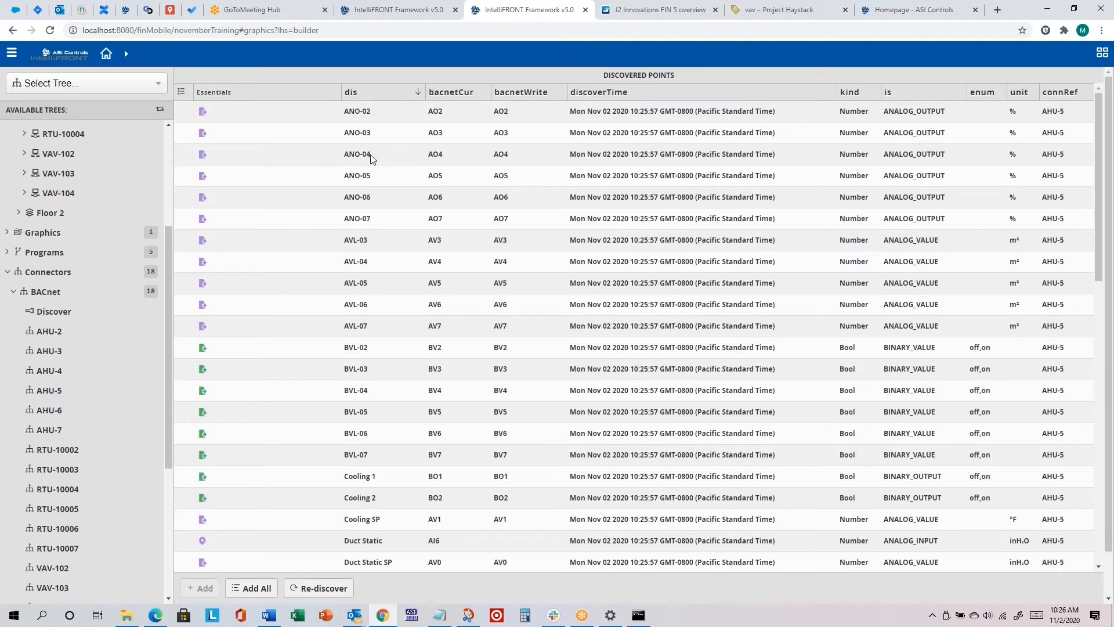
click(372, 92)
click(381, 94)
click(380, 96)
click(383, 97)
Step: Select AHU-5's consecutive discovered points from Cooling 1 through HiDuctStaticAlm
scroll(377, 444, down, 5)
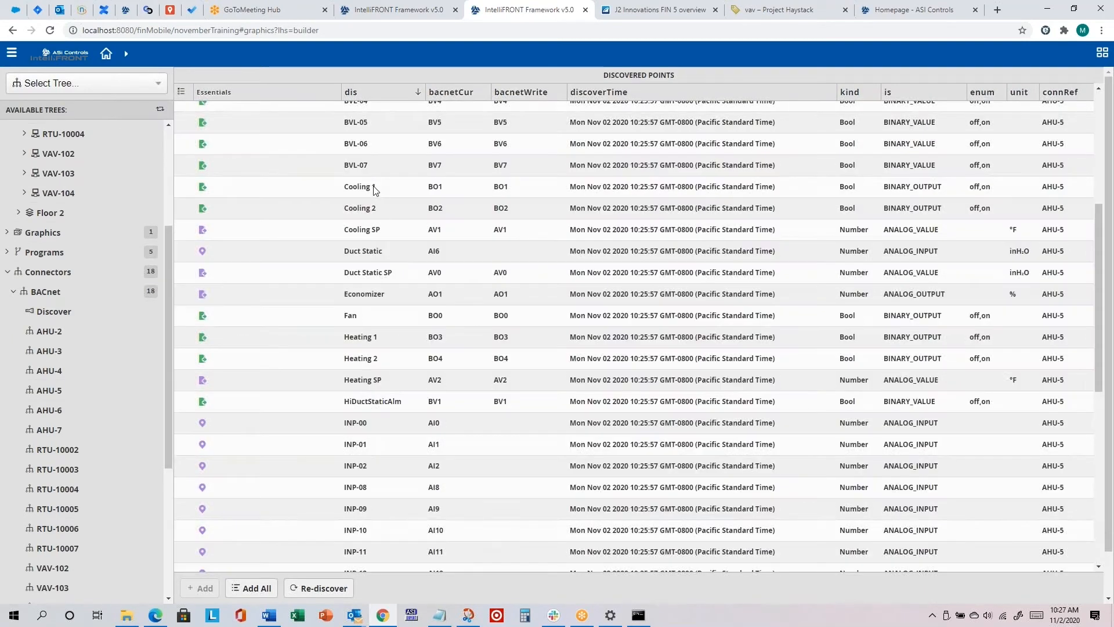
click(374, 187)
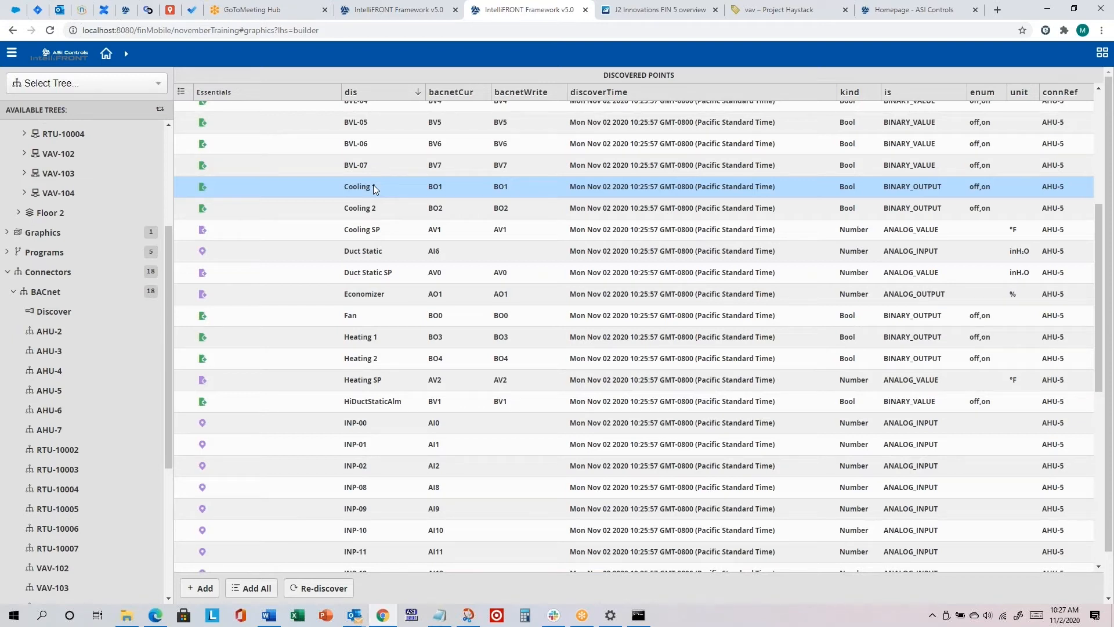
shift+click(388, 403)
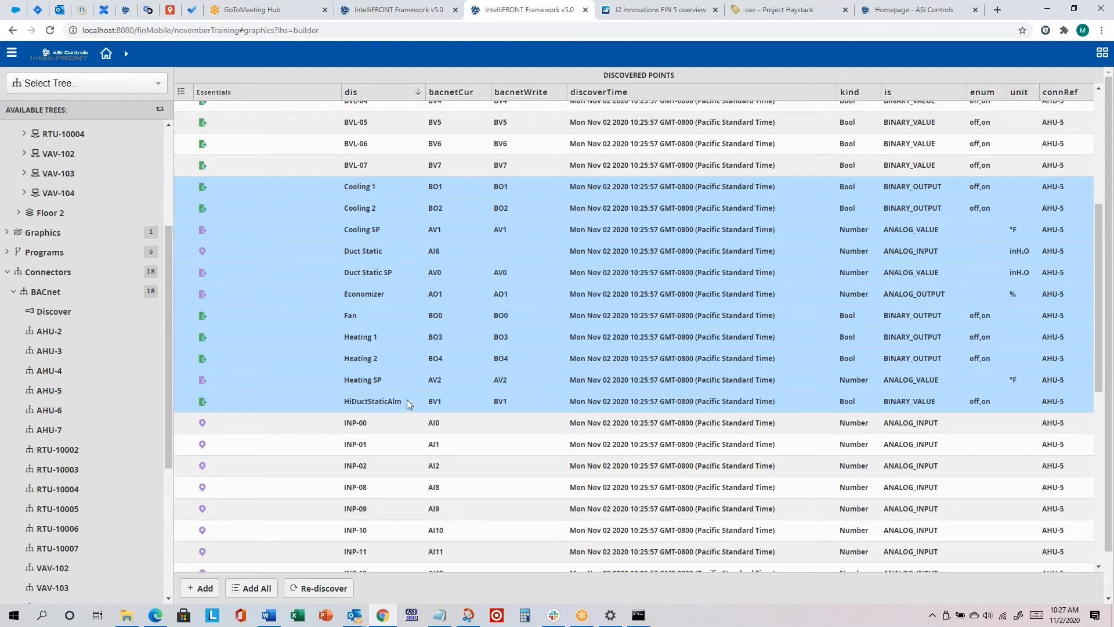
Step: Extend the selection with Mixed Air Temp, Outside Air Temp, Remote Schedule, Return Air Temp, Supply Air Temp and VFD
scroll(406, 399, down, 5)
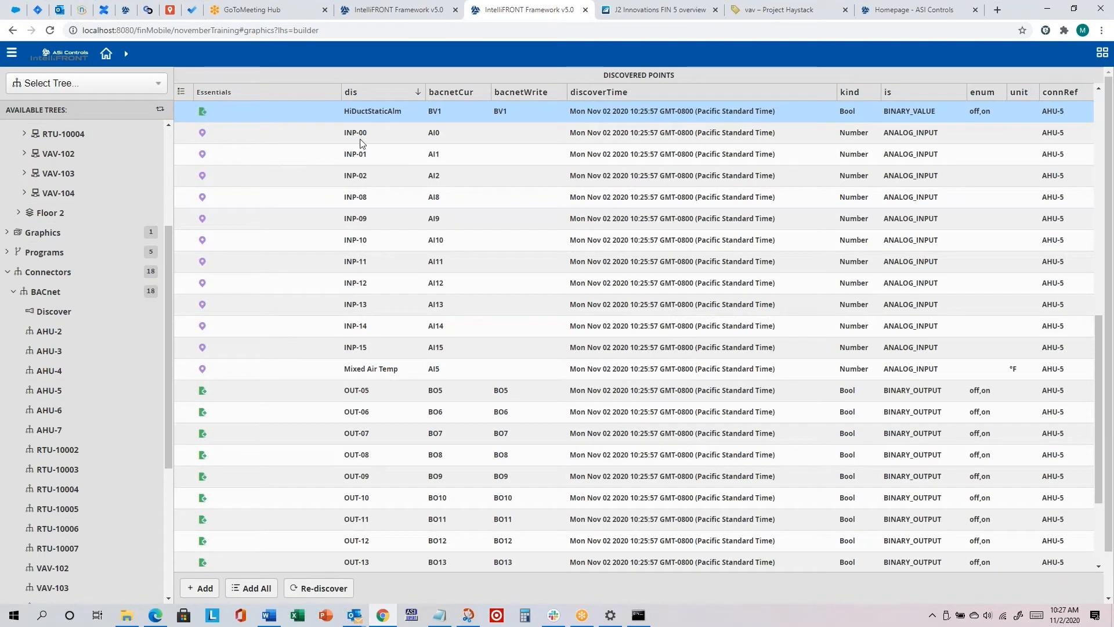
click(378, 369)
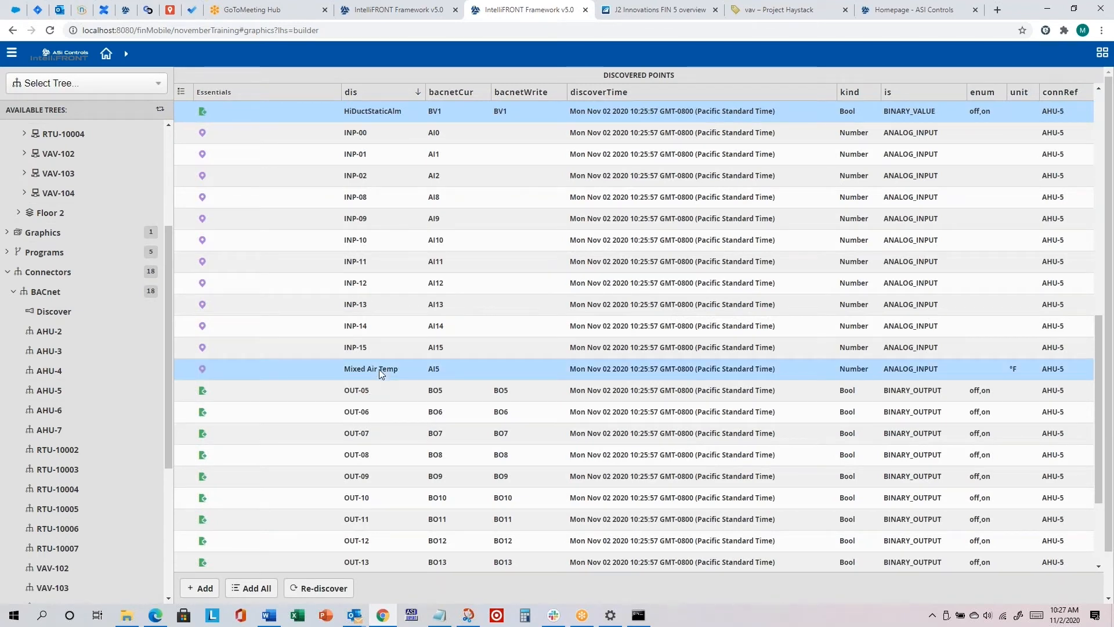
scroll(409, 325, down, 3)
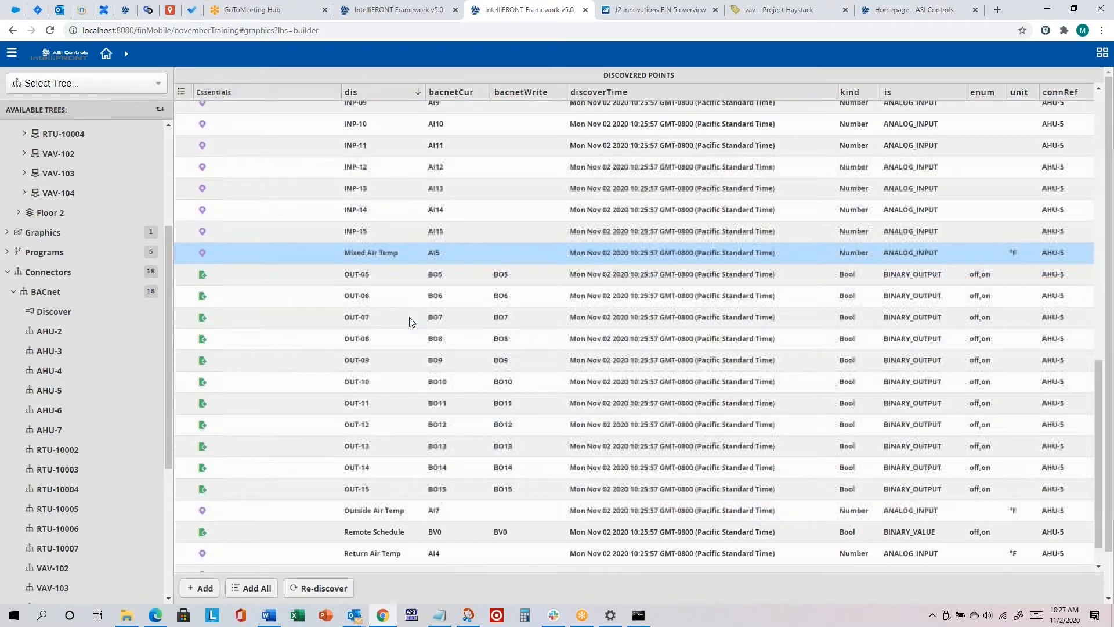
scroll(412, 316, down, 3)
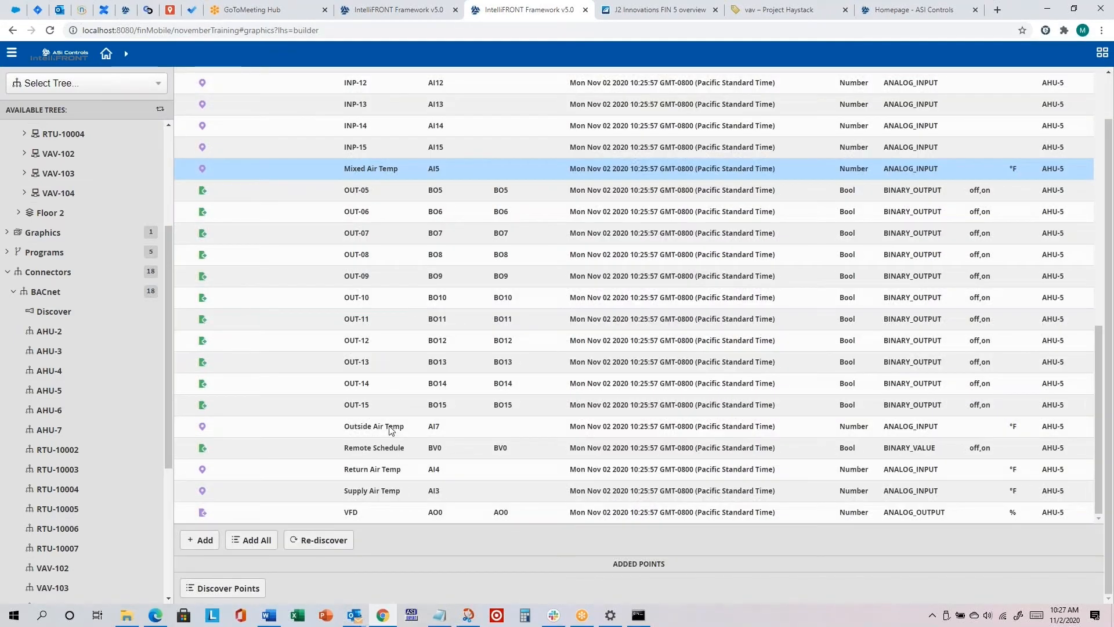
click(391, 429)
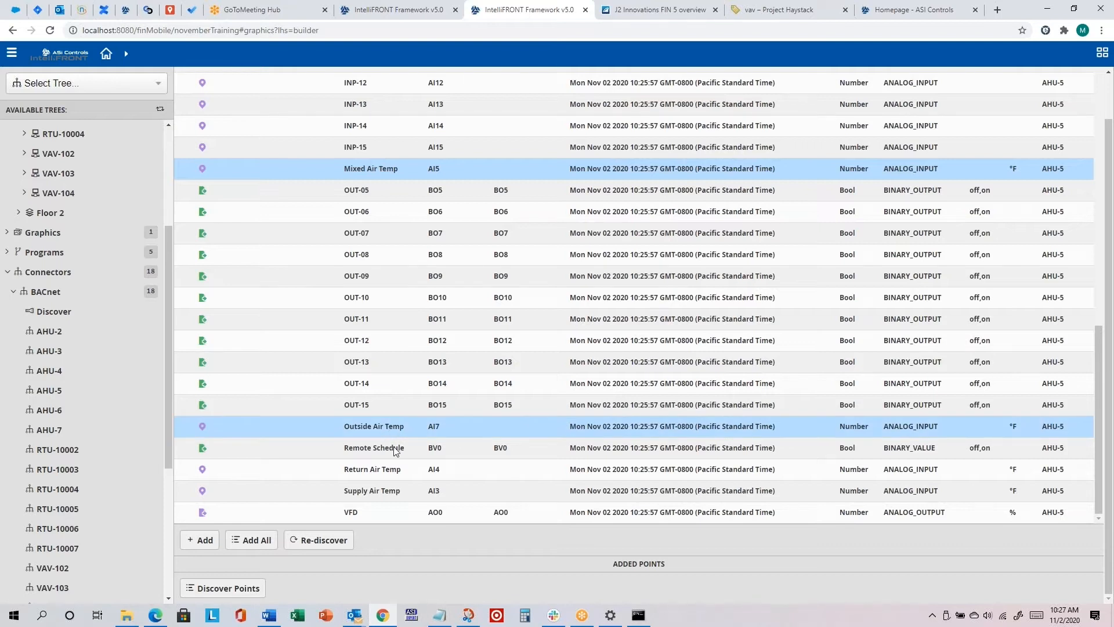
click(394, 451)
click(387, 476)
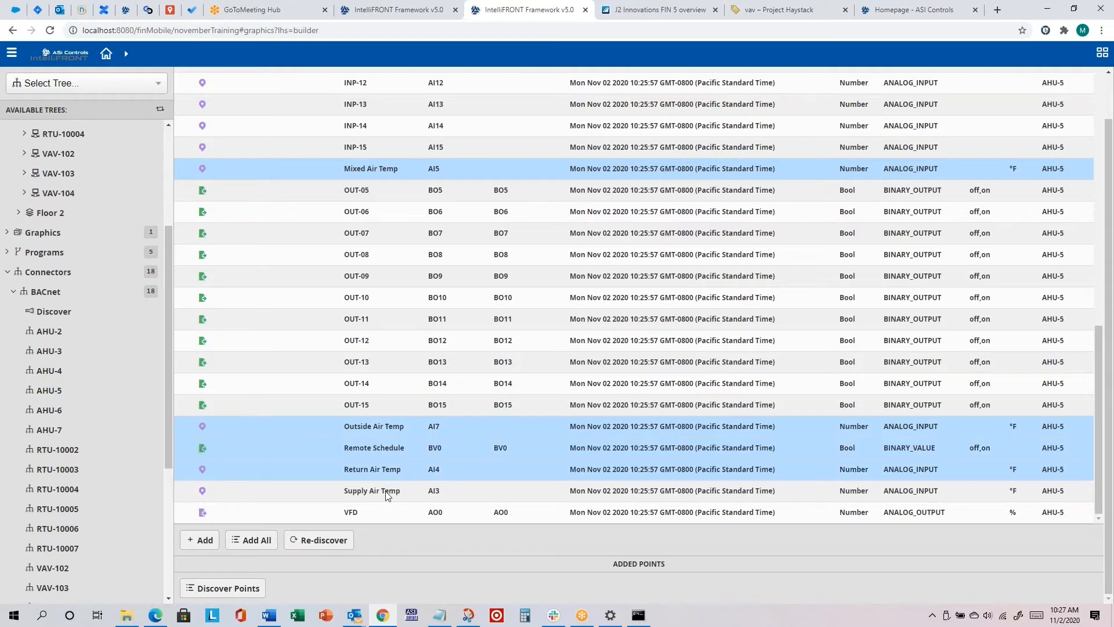
click(386, 493)
click(392, 511)
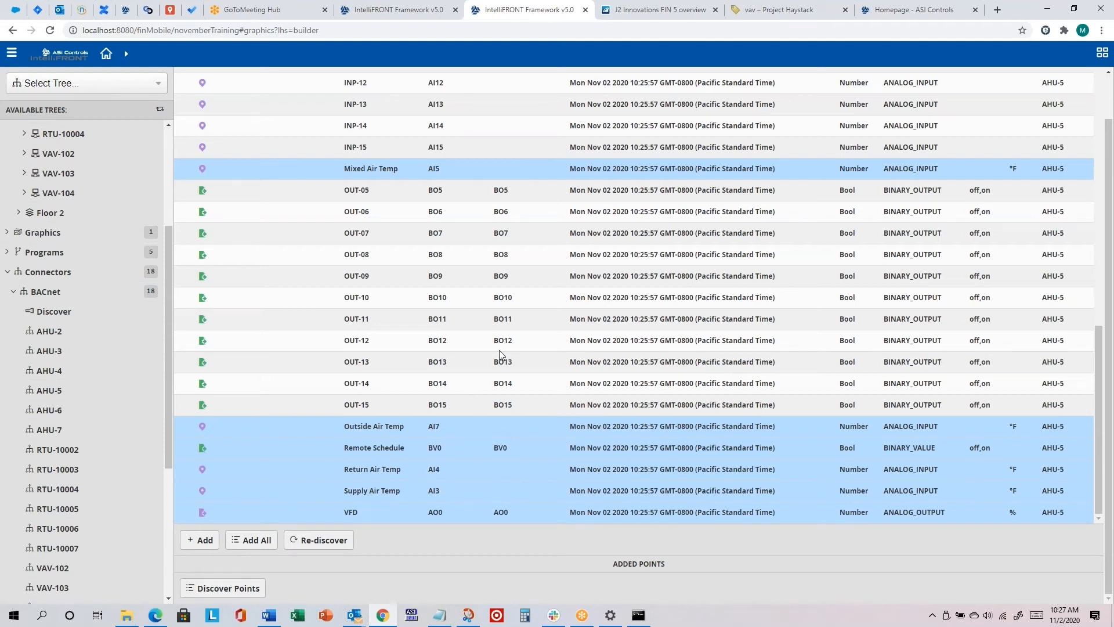
Step: Review AHU-5's discovered points list to check that all named points are selected and the default-named ones are left out
scroll(499, 350, up, 10)
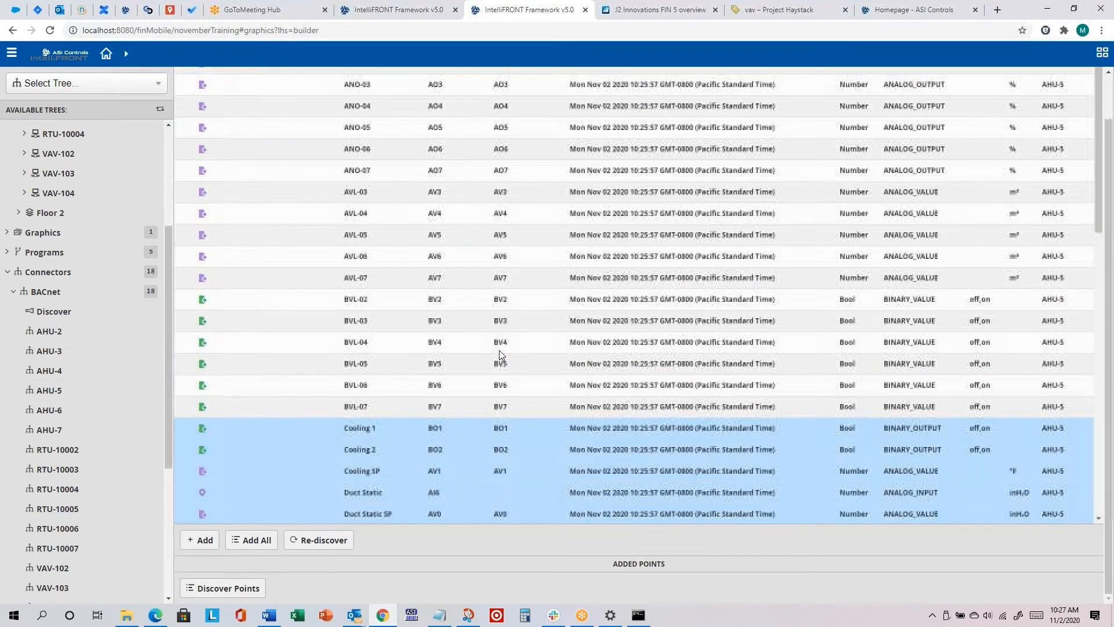
scroll(500, 354, down, 10)
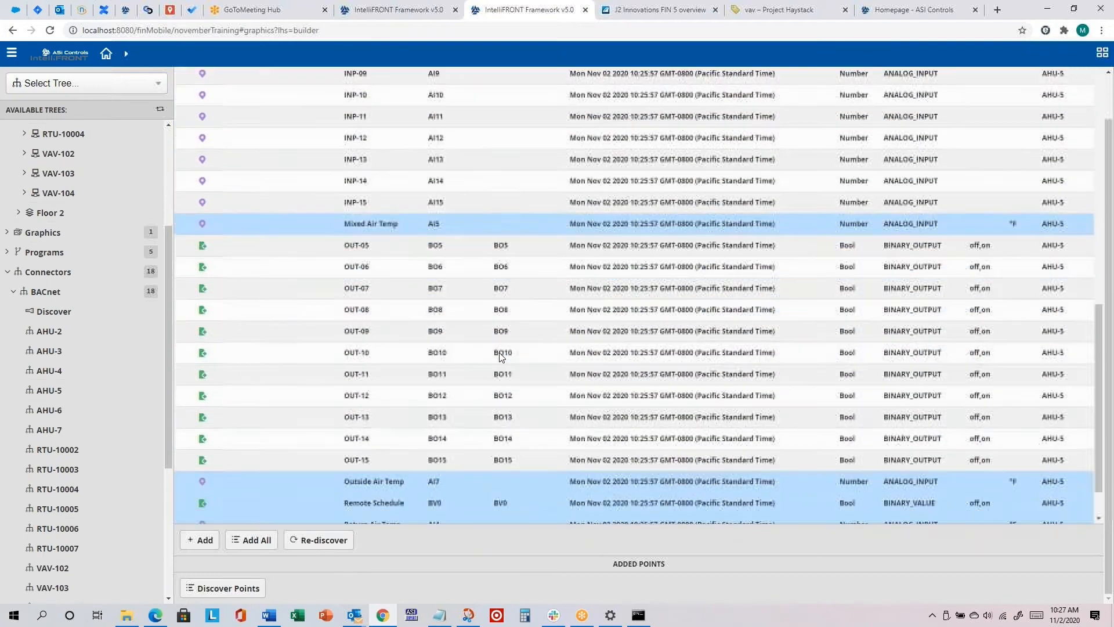
scroll(500, 355, down, 1)
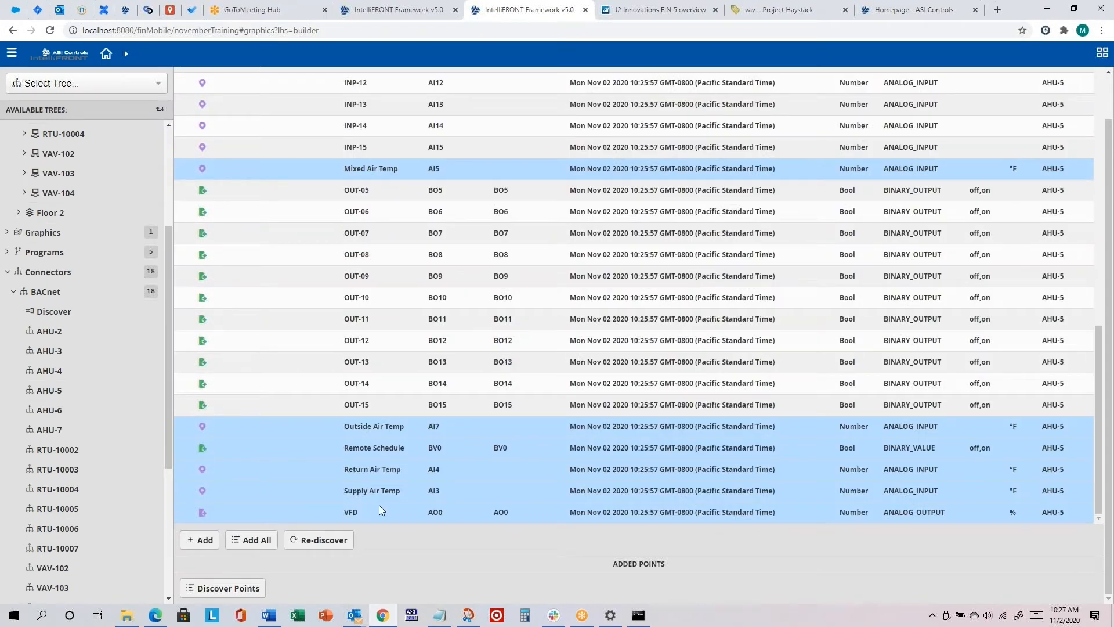
scroll(410, 342, up, 1)
scroll(400, 310, up, 12)
scroll(401, 310, down, 11)
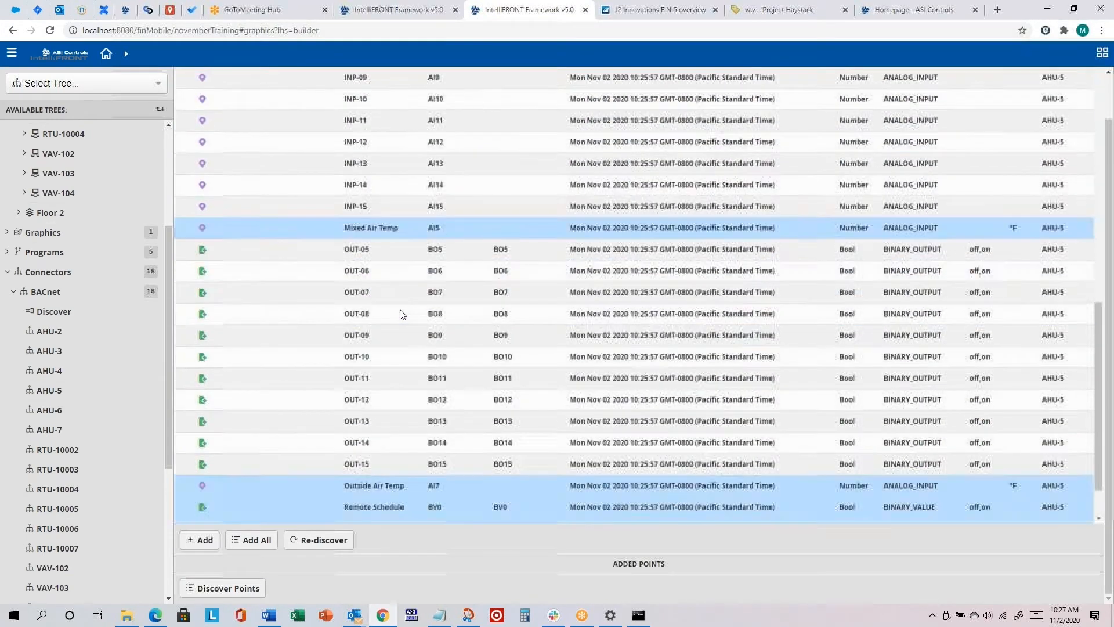
scroll(400, 310, up, 11)
scroll(400, 310, up, 1)
scroll(400, 312, down, 2)
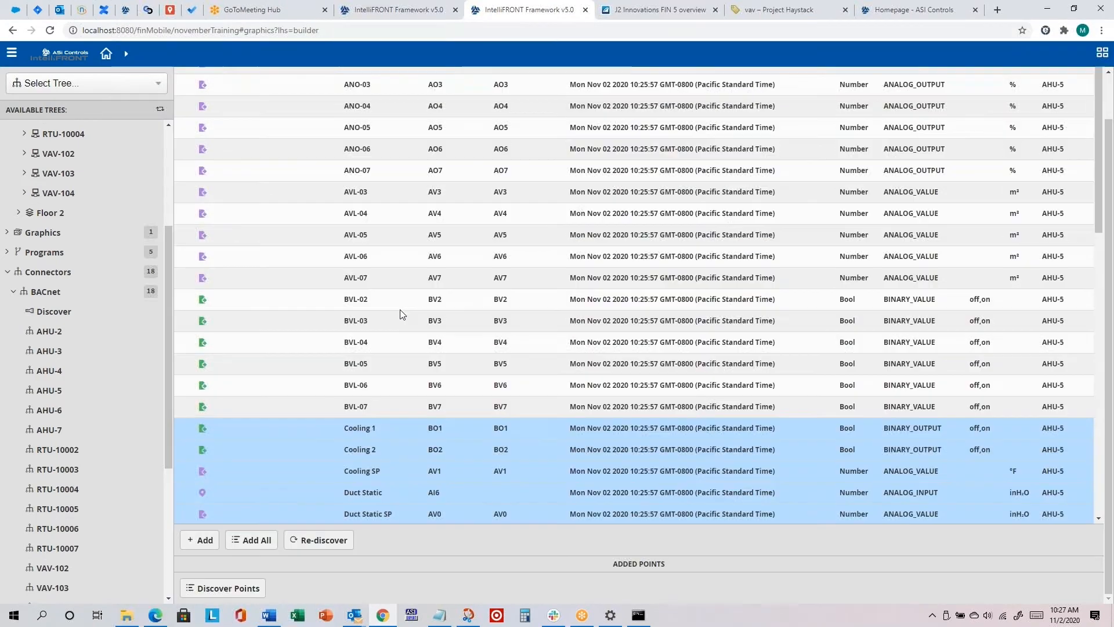
scroll(579, 319, down, 4)
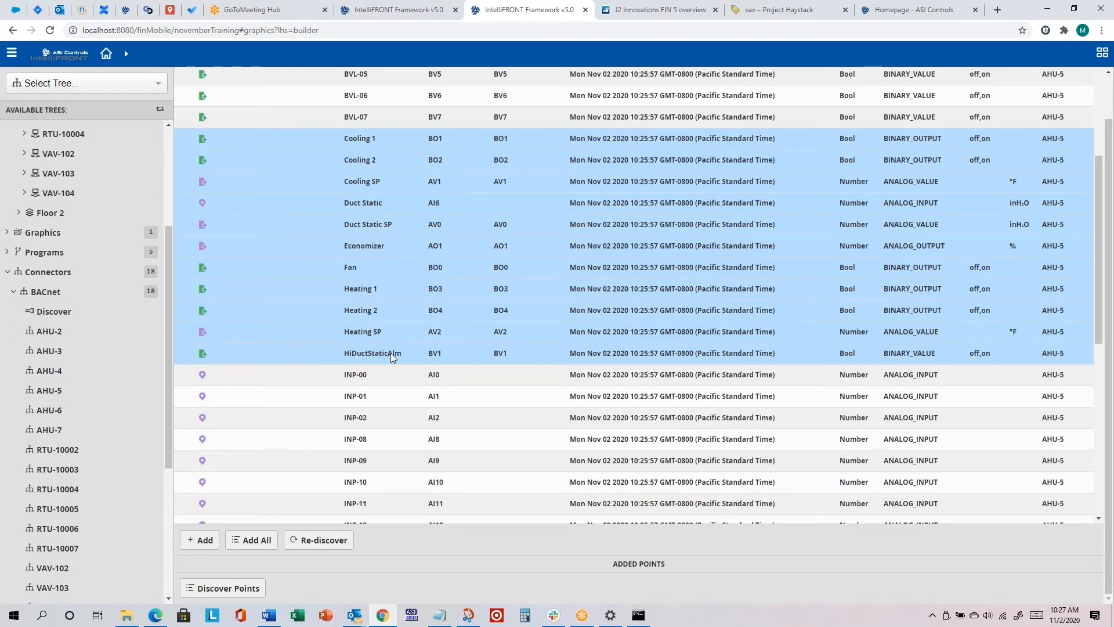
scroll(426, 343, down, 6)
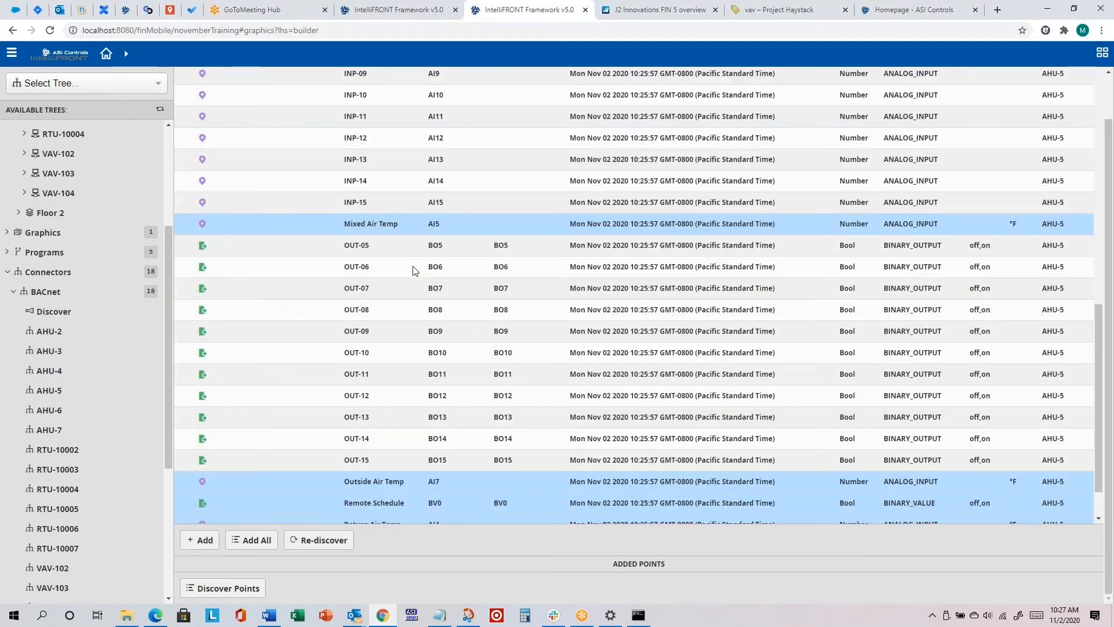
scroll(413, 273, down, 1)
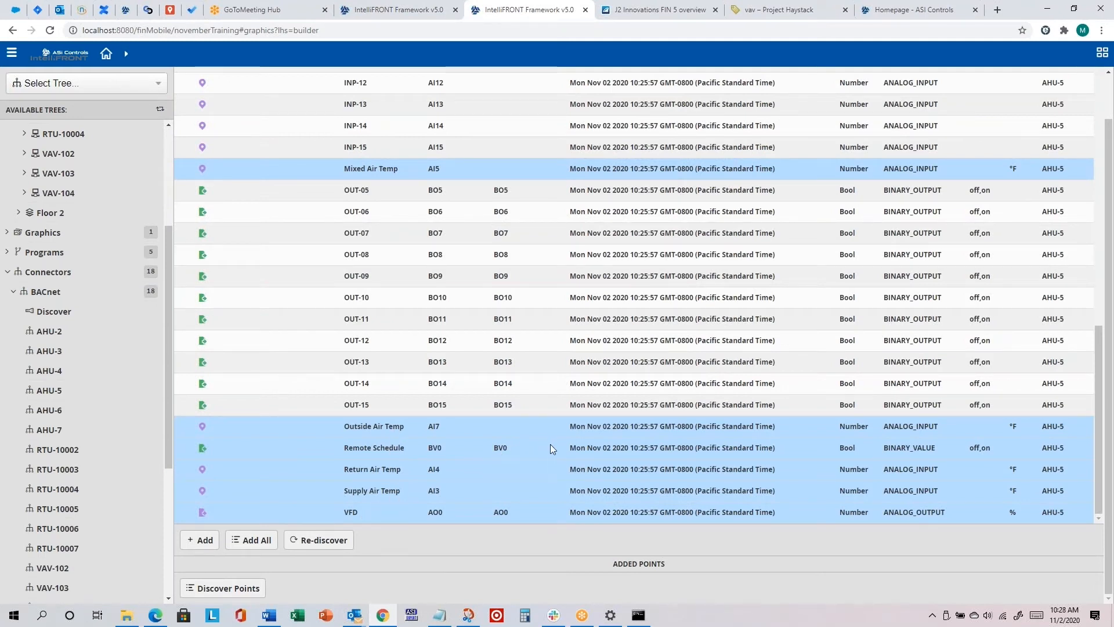
scroll(550, 443, up, 7)
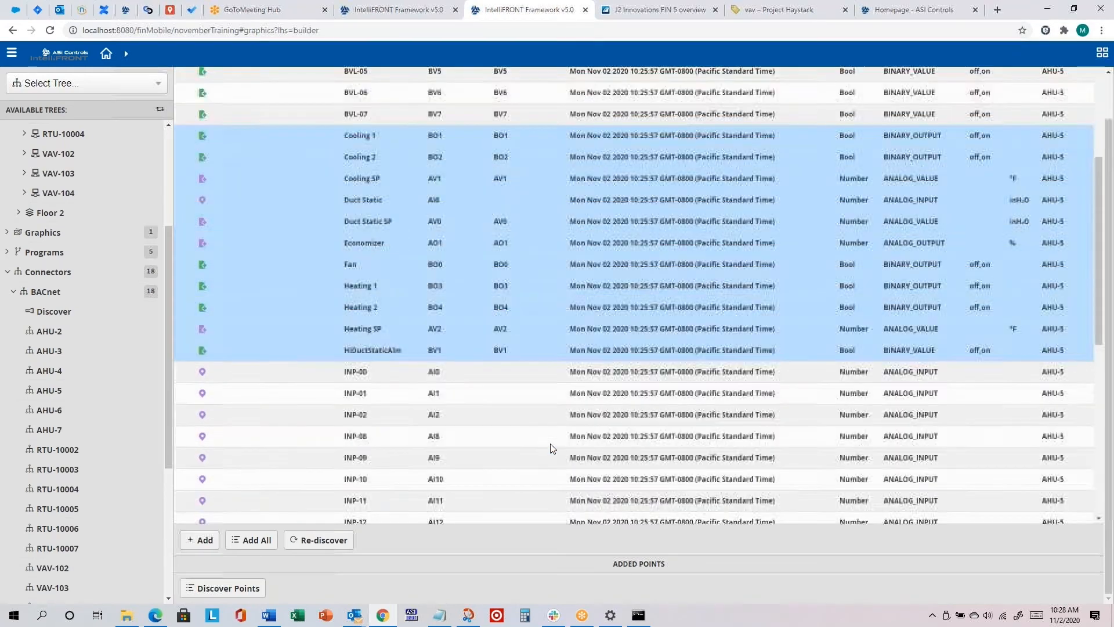
scroll(549, 444, up, 5)
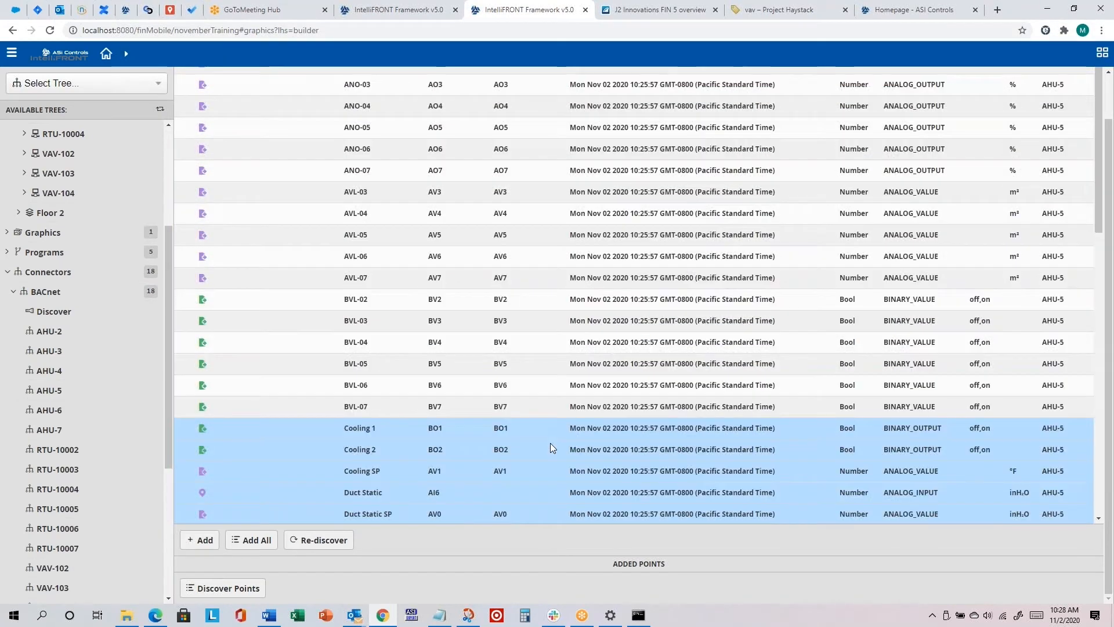
scroll(550, 443, down, 6)
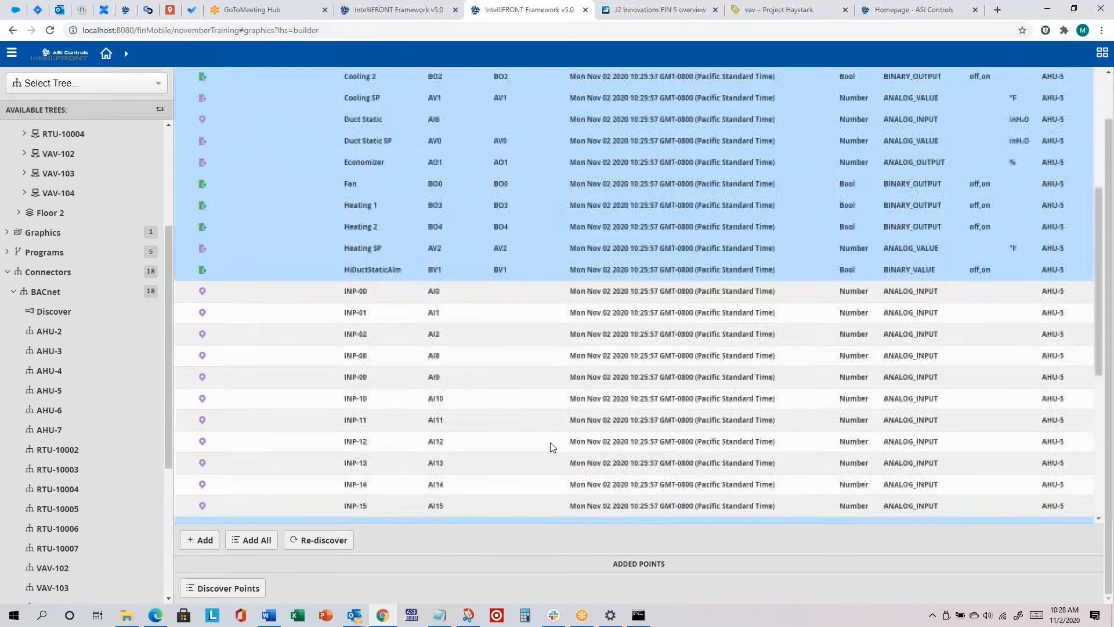
scroll(550, 442, up, 1)
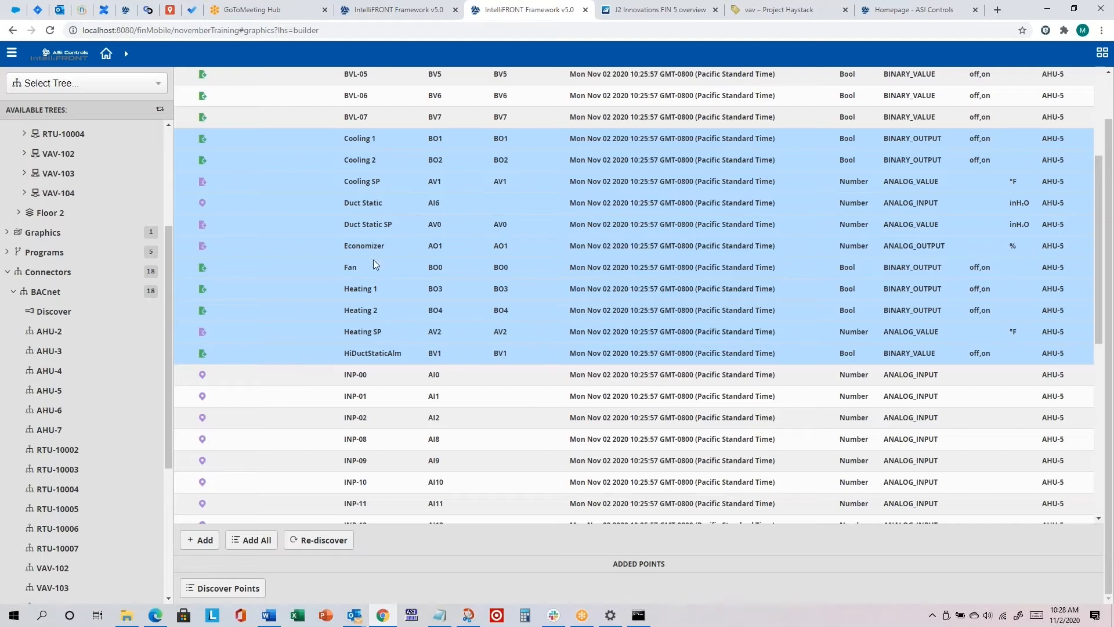
scroll(416, 261, down, 8)
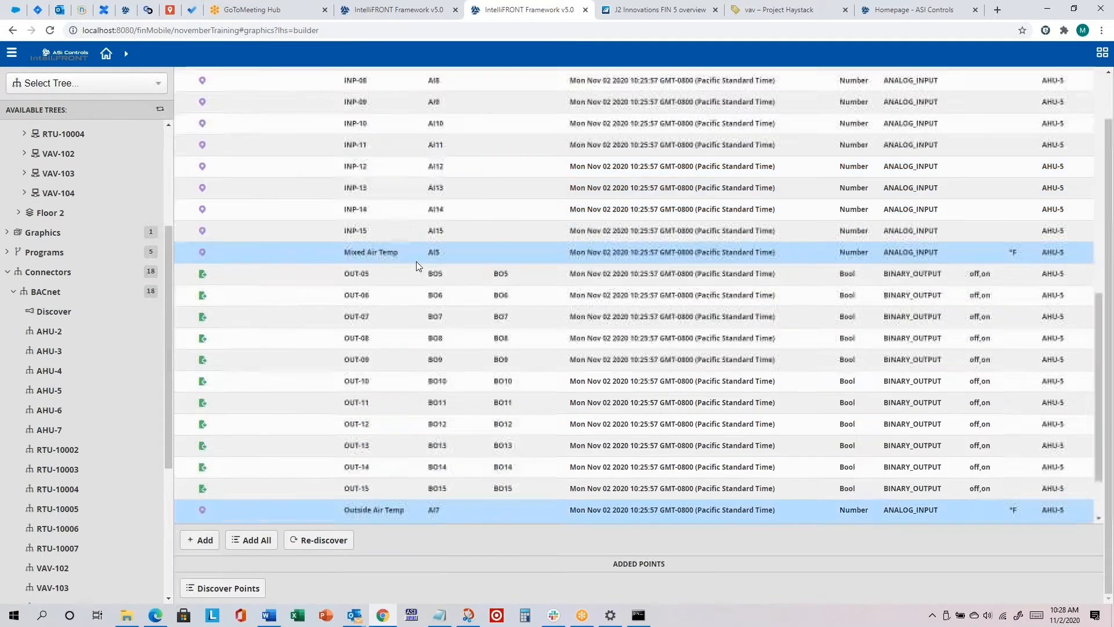
scroll(416, 261, up, 12)
scroll(415, 262, down, 12)
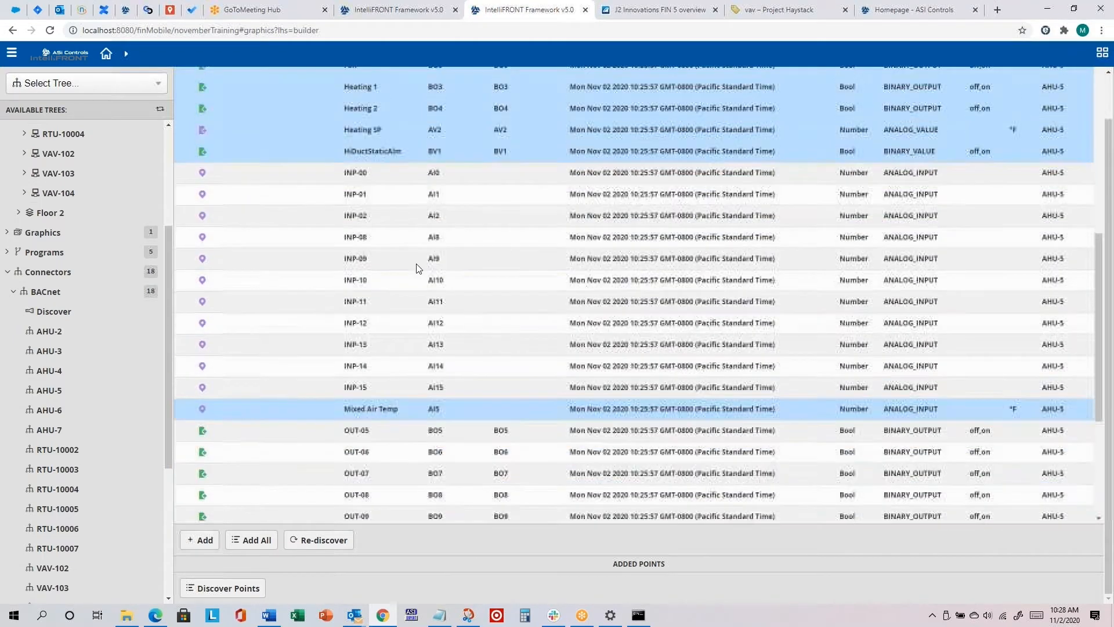
scroll(416, 264, up, 11)
scroll(415, 267, down, 5)
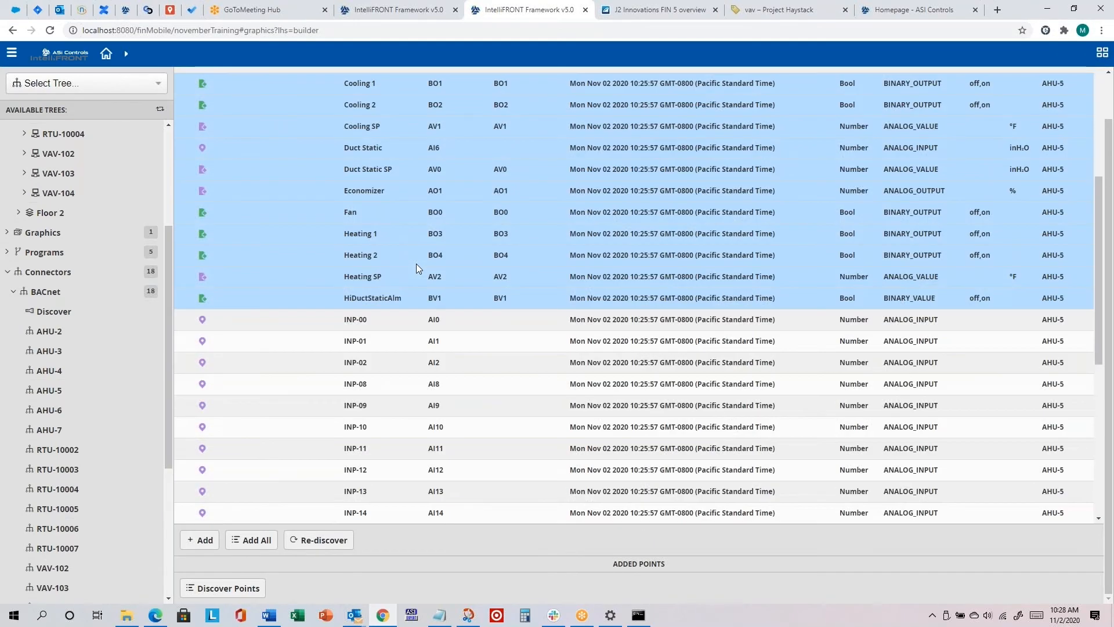
scroll(415, 263, down, 7)
scroll(416, 264, up, 9)
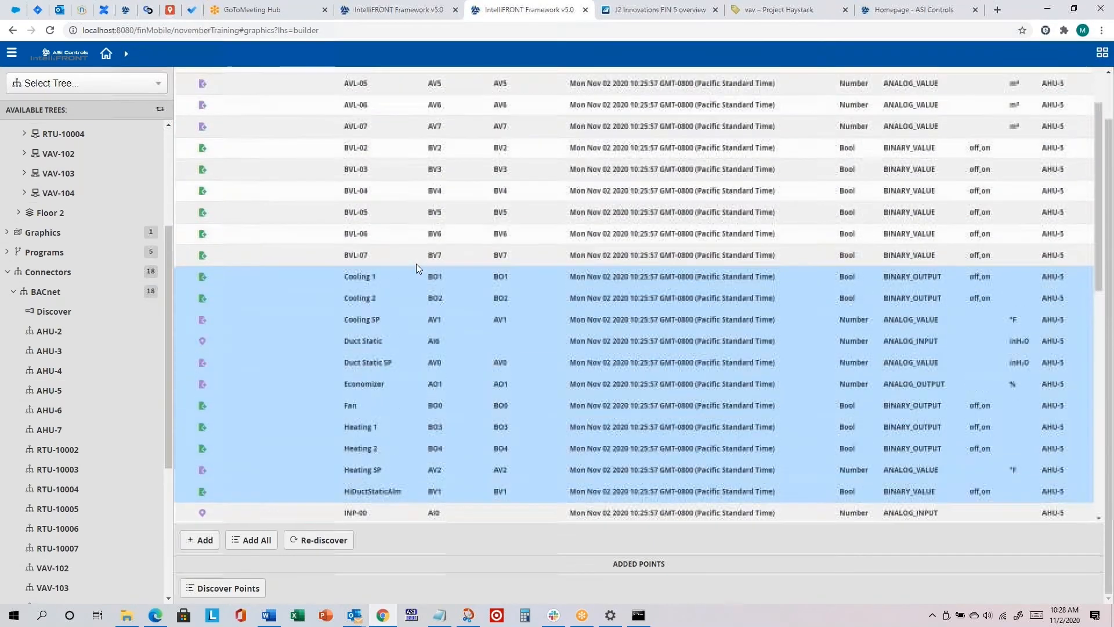
scroll(416, 264, down, 8)
scroll(416, 263, down, 2)
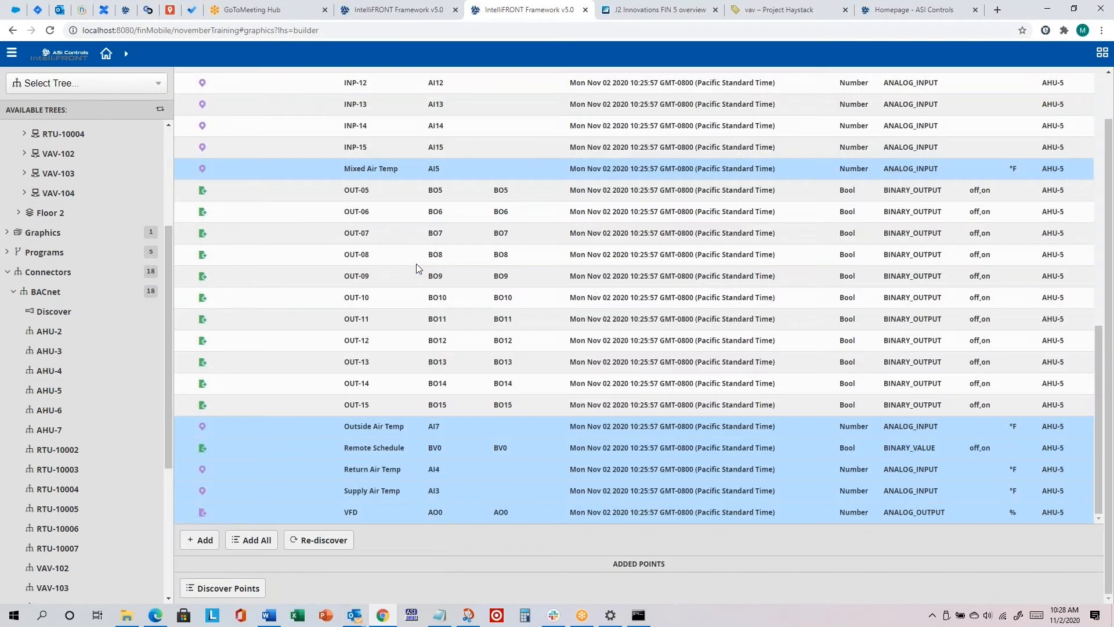
scroll(416, 263, up, 2)
scroll(307, 142, down, 2)
scroll(318, 166, up, 2)
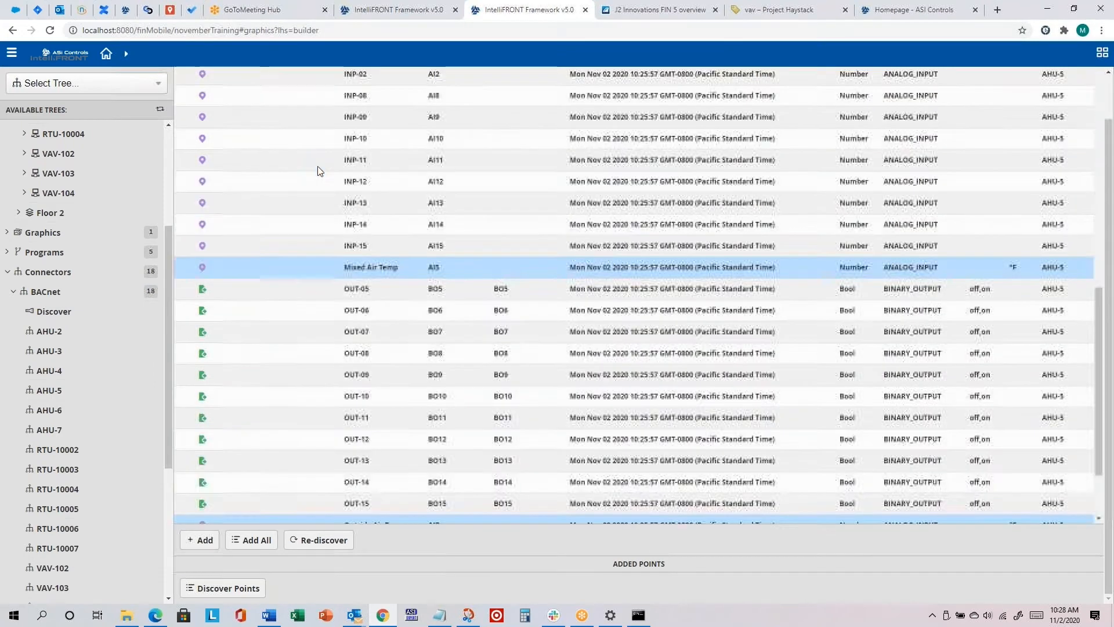
scroll(318, 166, up, 7)
scroll(318, 166, down, 2)
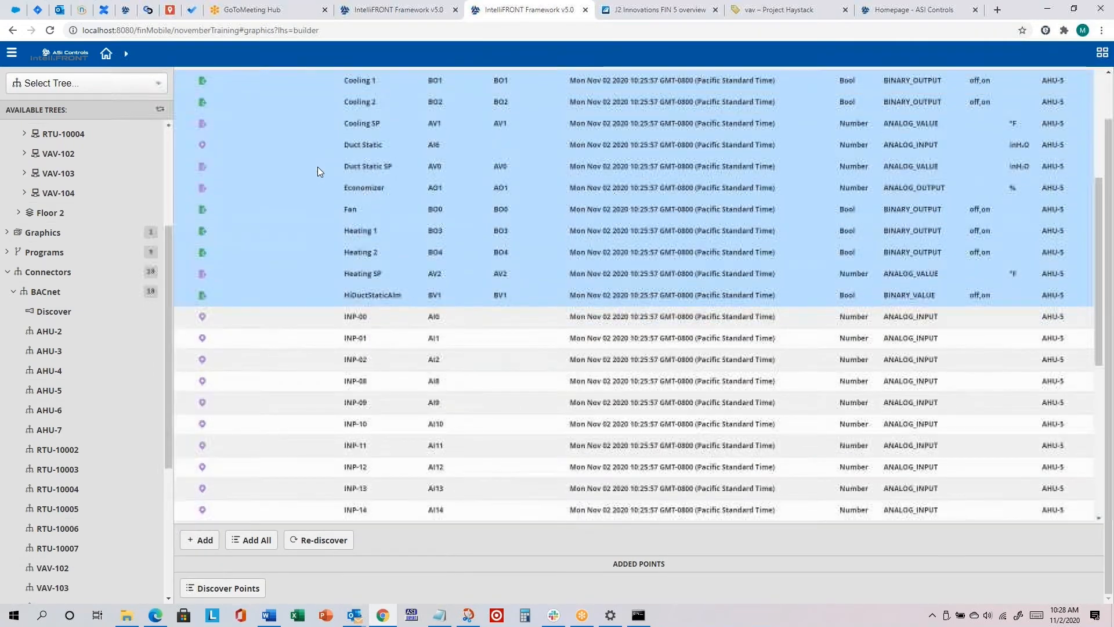
scroll(318, 166, down, 7)
scroll(318, 167, up, 7)
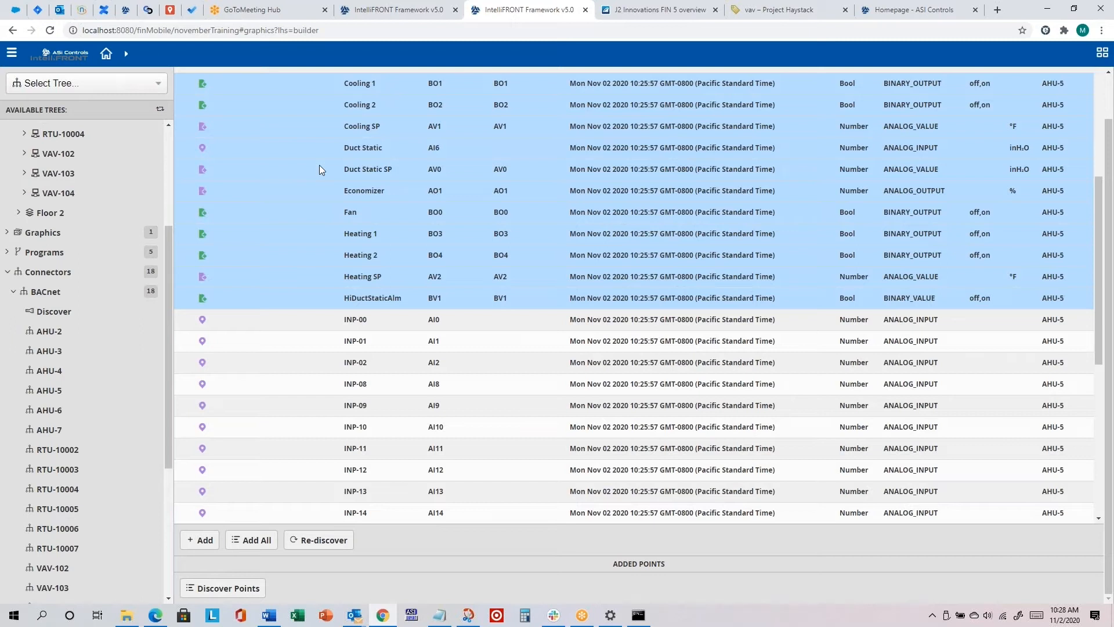
scroll(319, 165, up, 6)
scroll(316, 171, down, 5)
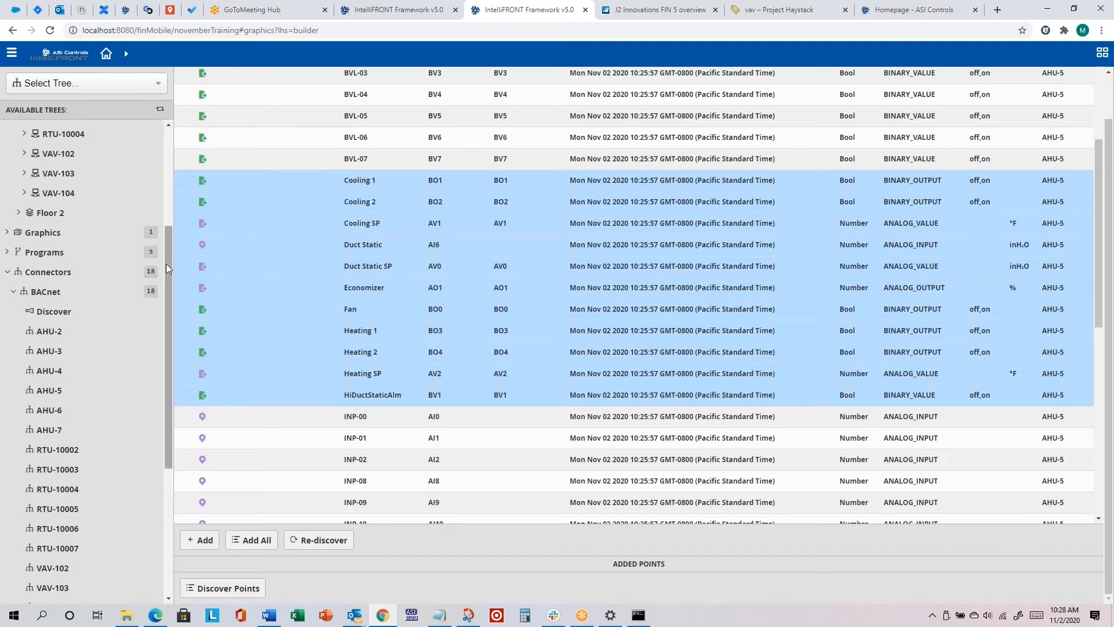
Step: Set AHU-5 on the Training site's Floor 1 as the target equipment and recheck the selected discovered points
drag(170, 254, 171, 179)
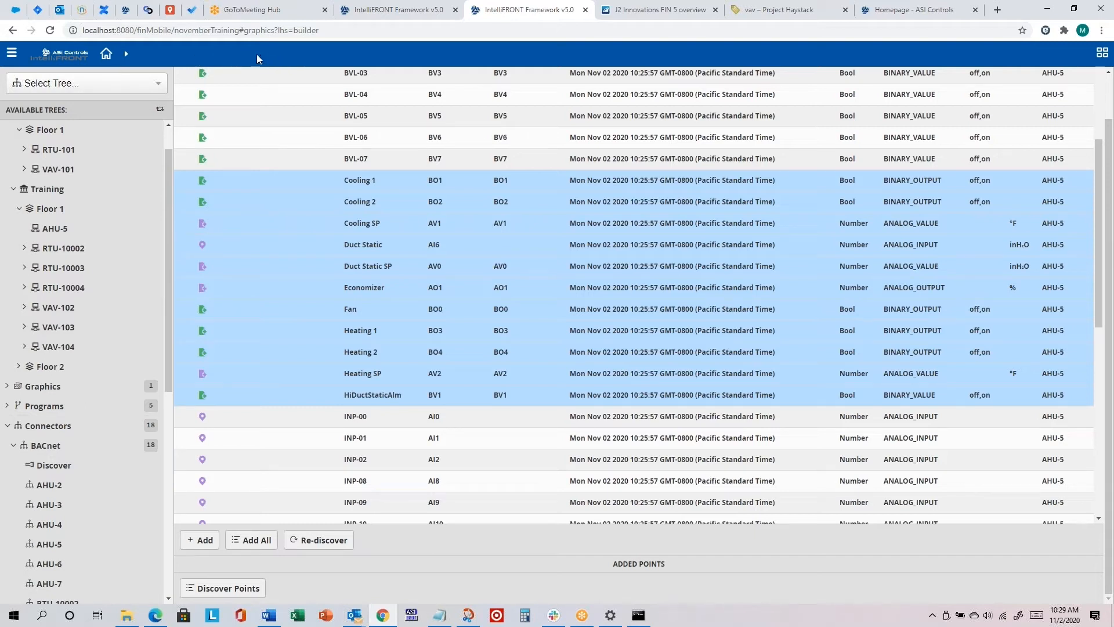
mouse_move(58, 224)
click(135, 226)
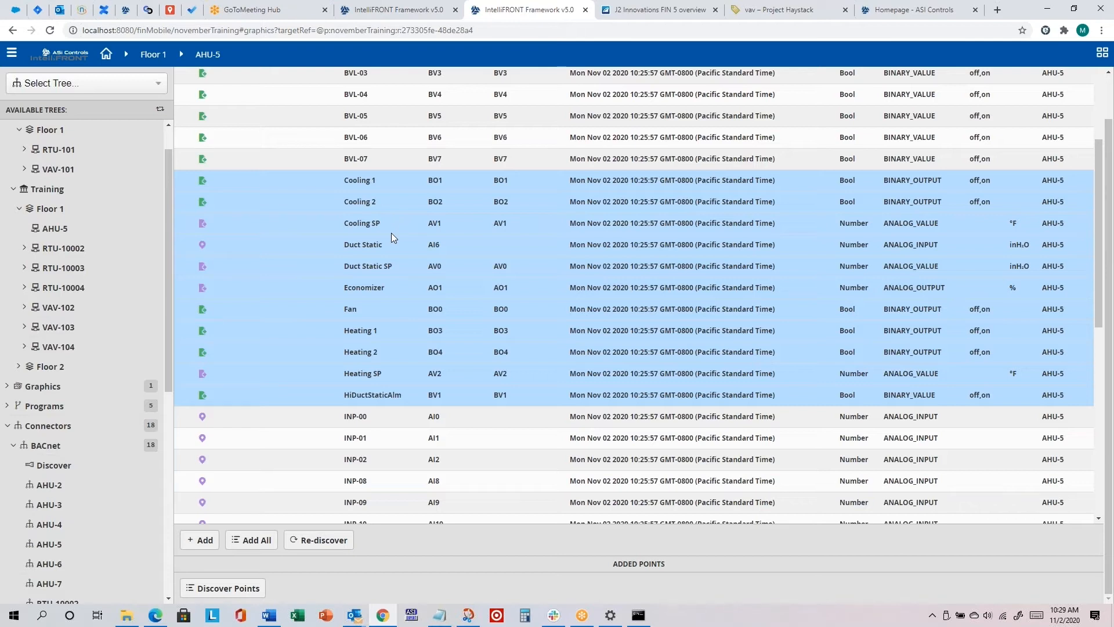
scroll(346, 260, up, 4)
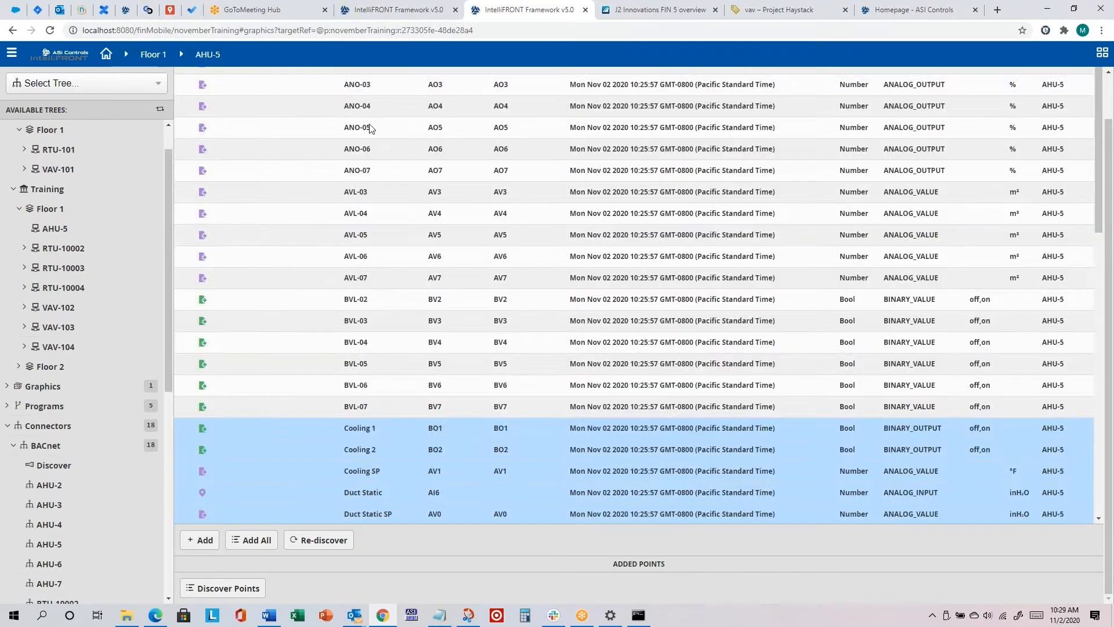
scroll(359, 174, down, 8)
scroll(369, 134, down, 2)
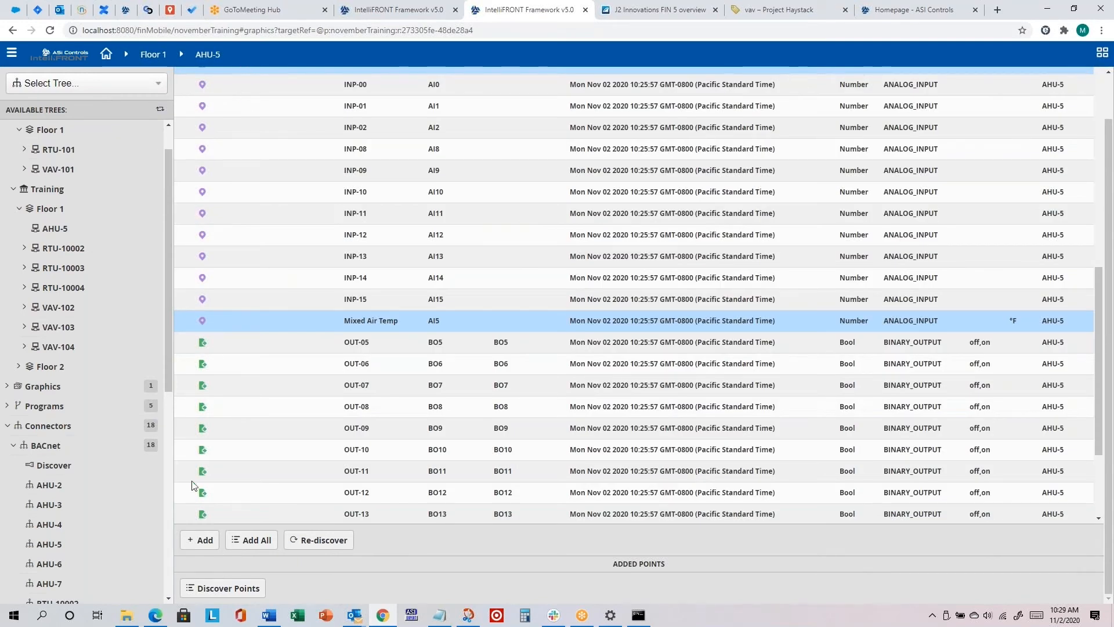
Step: Add the selected discovered points to Training AHU-5 and use only asic3points.zinc as the library source in the batch record editor
click(201, 542)
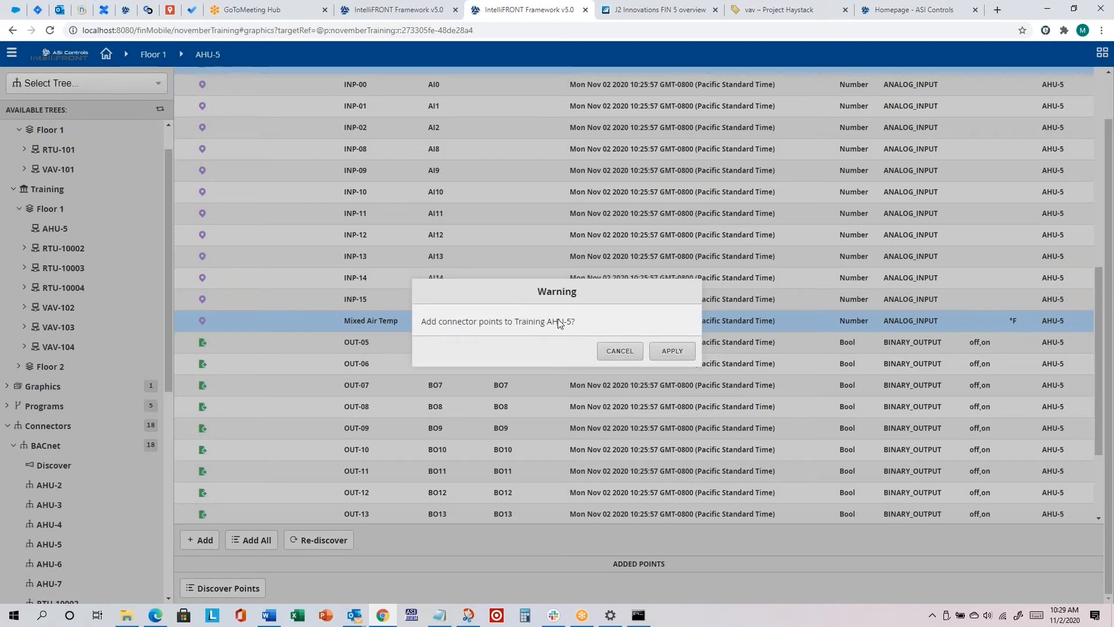
click(683, 353)
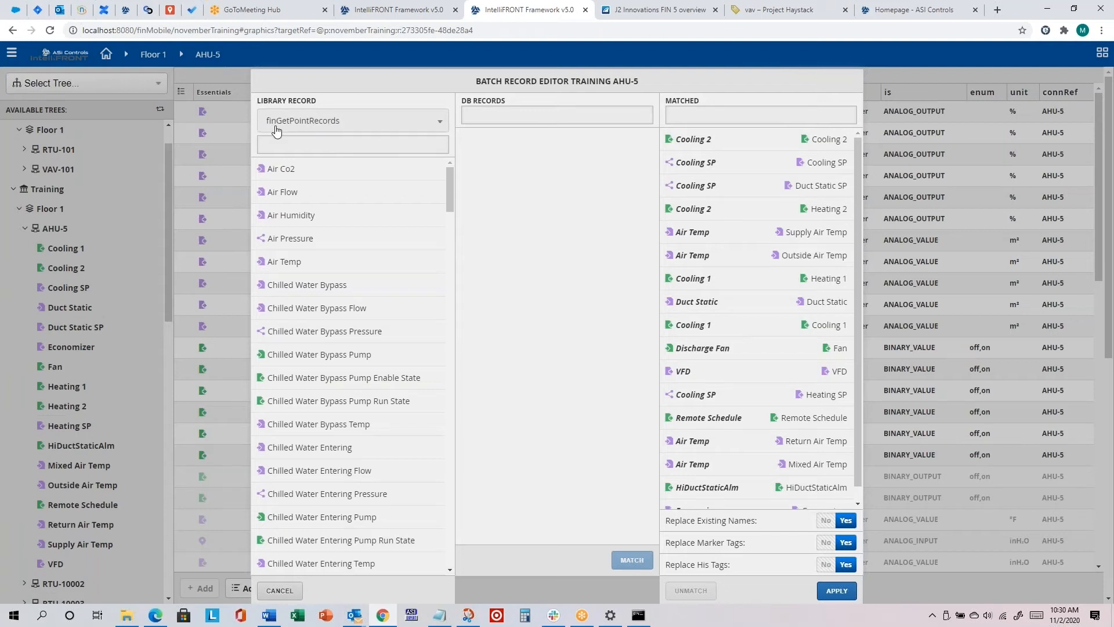
click(355, 126)
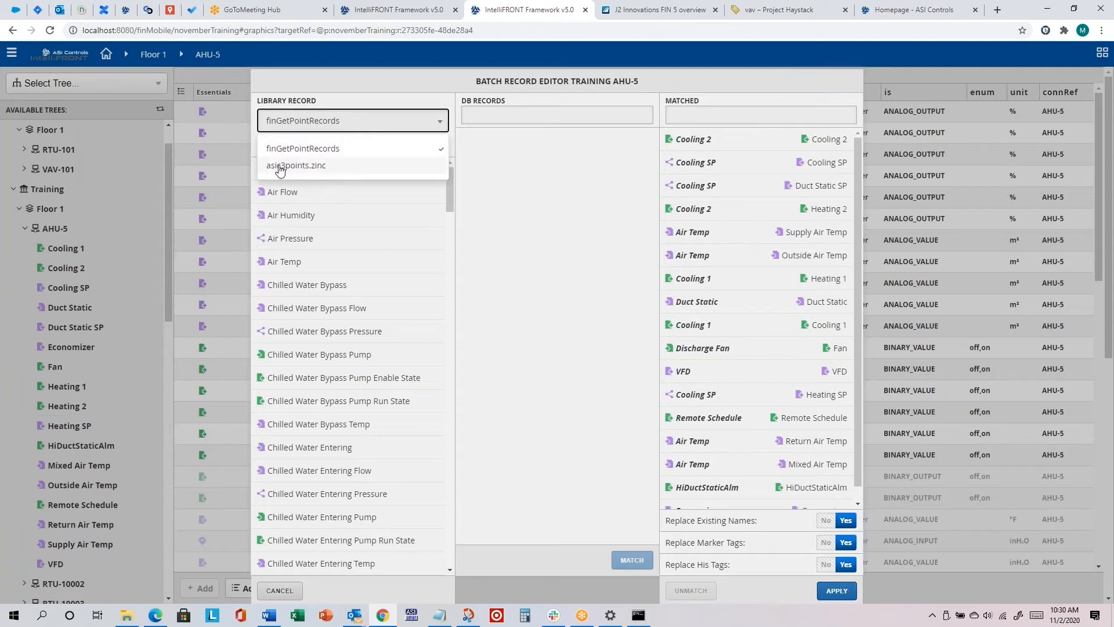
click(309, 172)
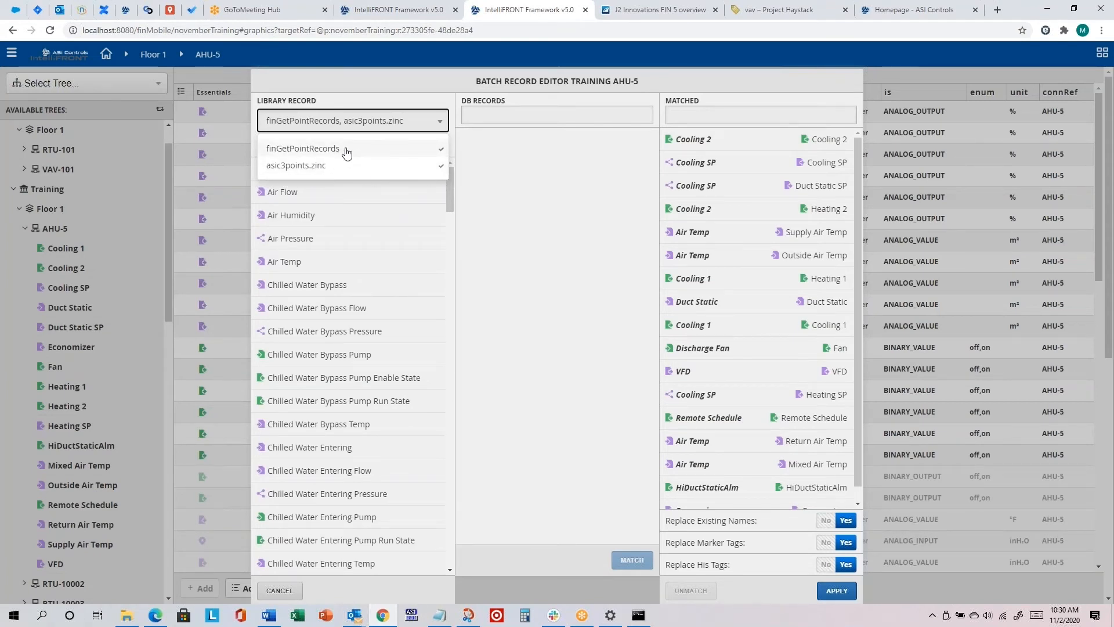
click(439, 150)
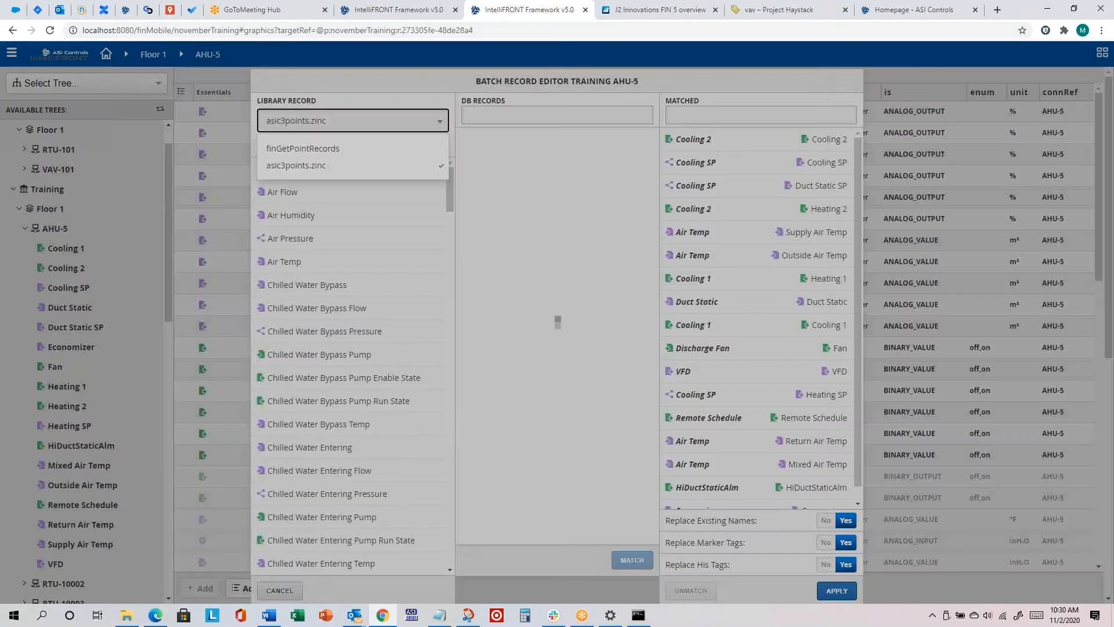
click(594, 243)
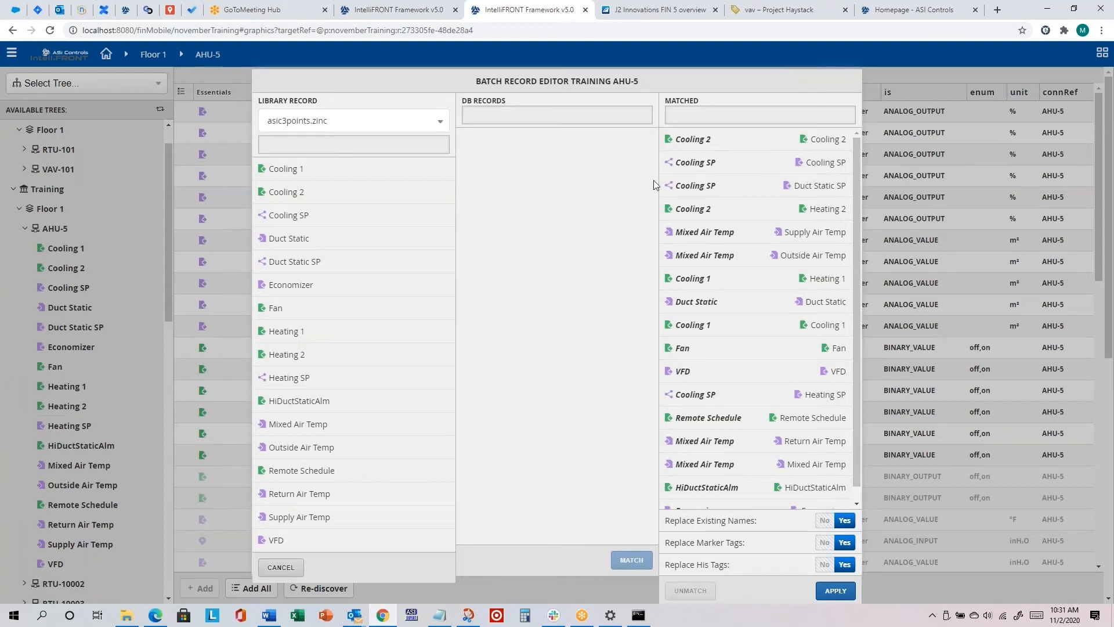
Step: Unmatch the Duct Static SP point from the Cooling SP library record
click(831, 190)
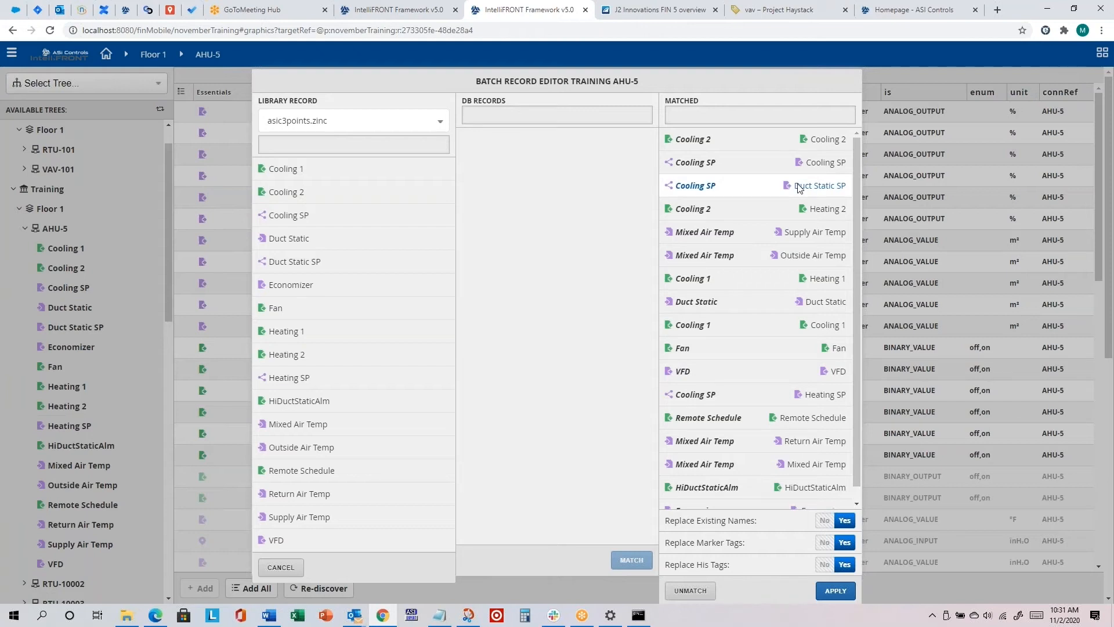
click(753, 186)
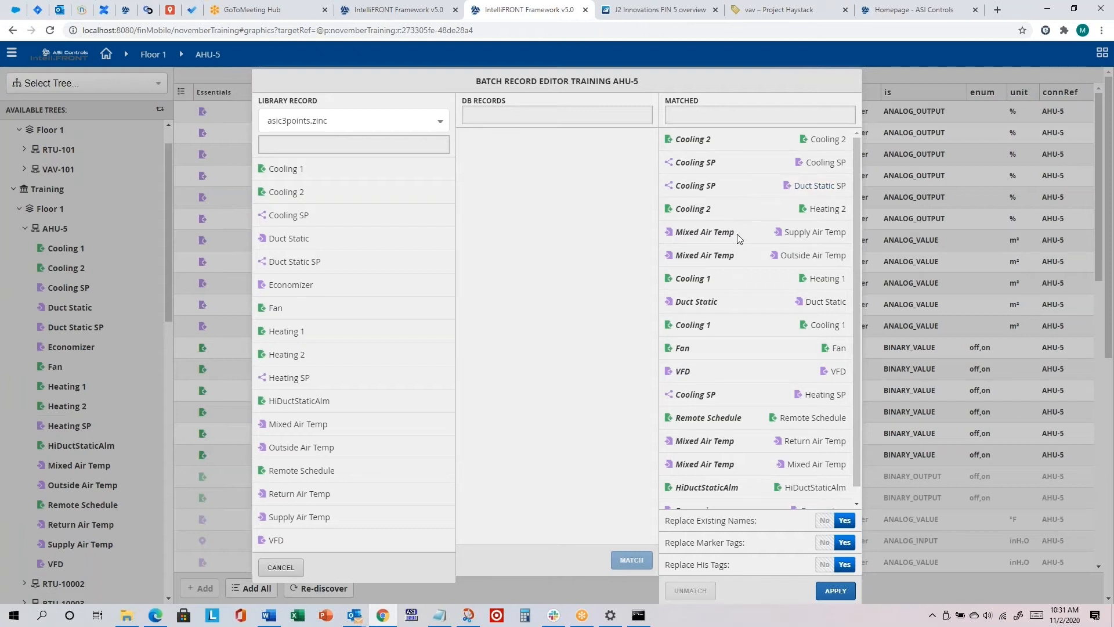
click(739, 187)
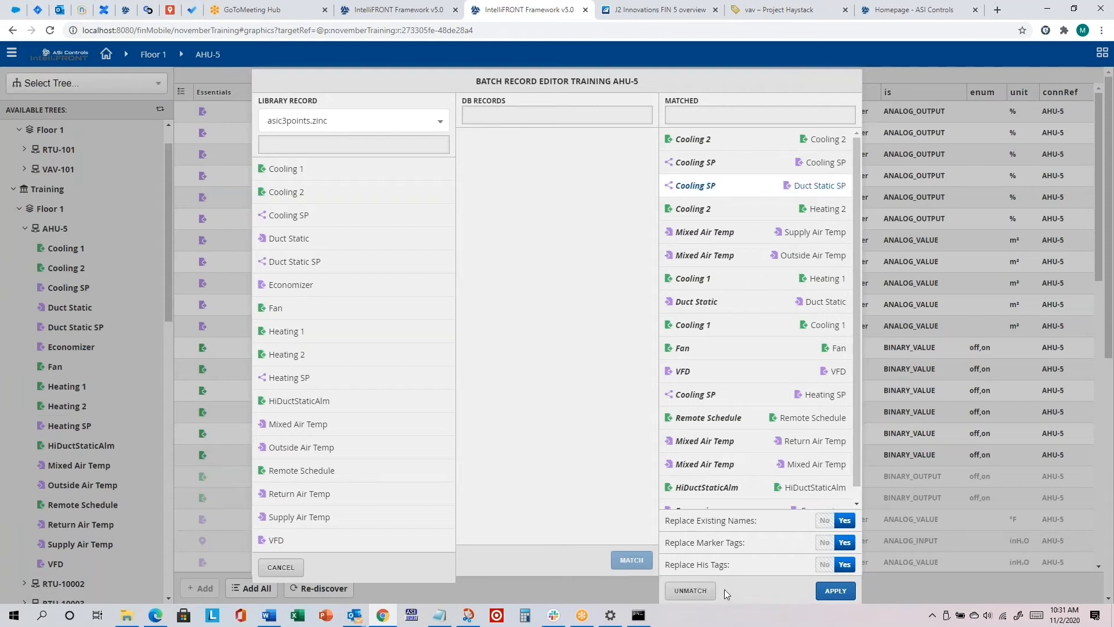
click(698, 589)
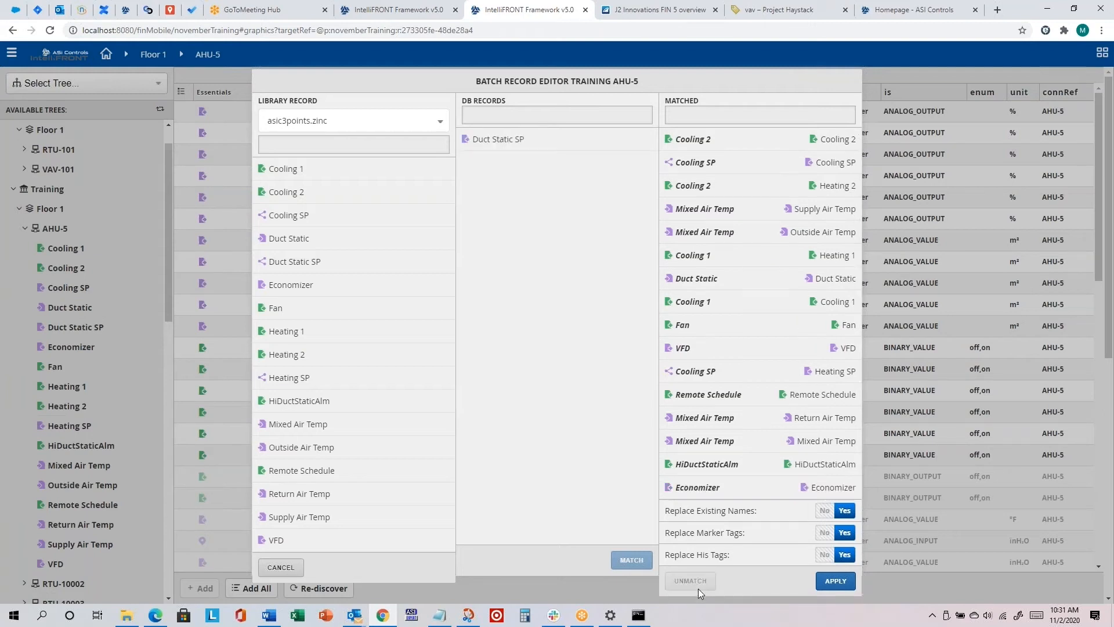
Step: Unmatch the wrongly paired Heating 2, Supply Air Temp, Outside Air Temp, Heating 1, Heating SP and Return Air Temp points together
click(756, 186)
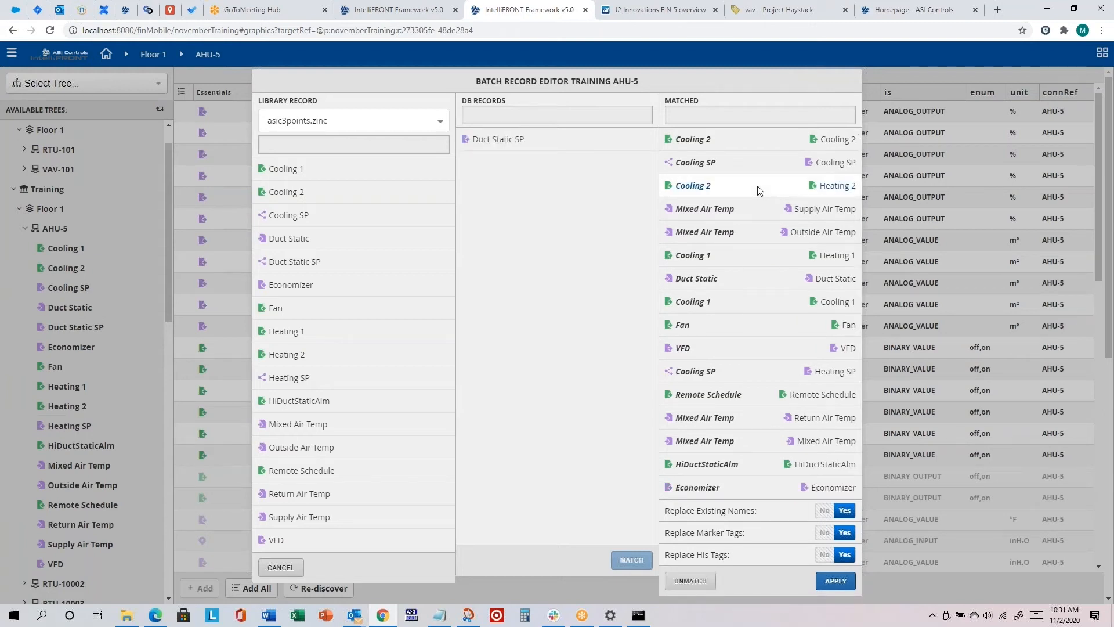
click(757, 207)
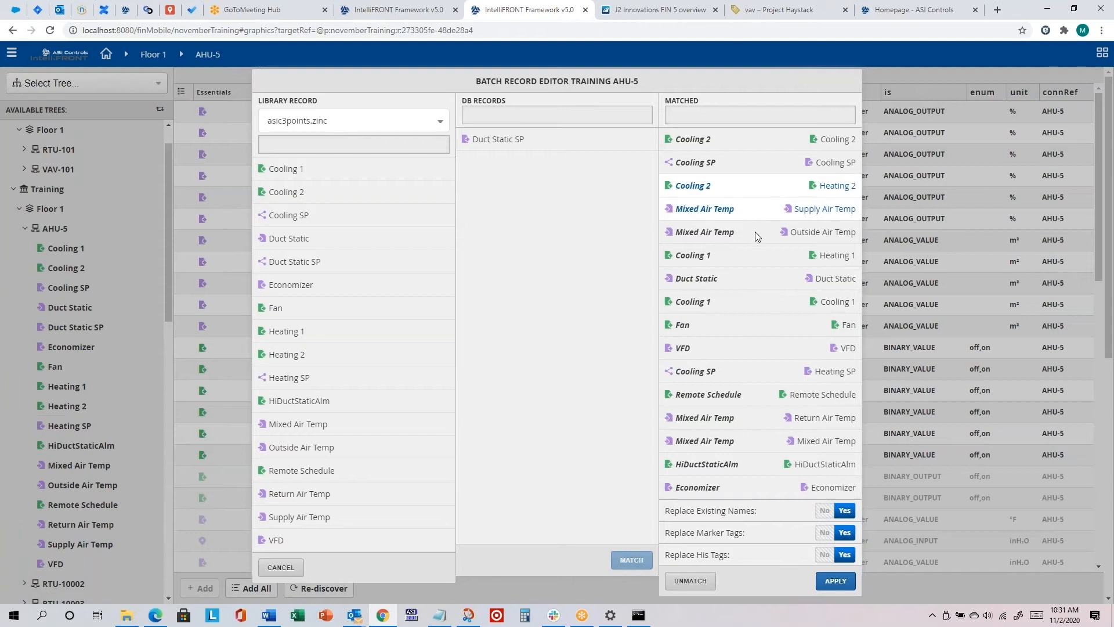
click(754, 232)
click(754, 258)
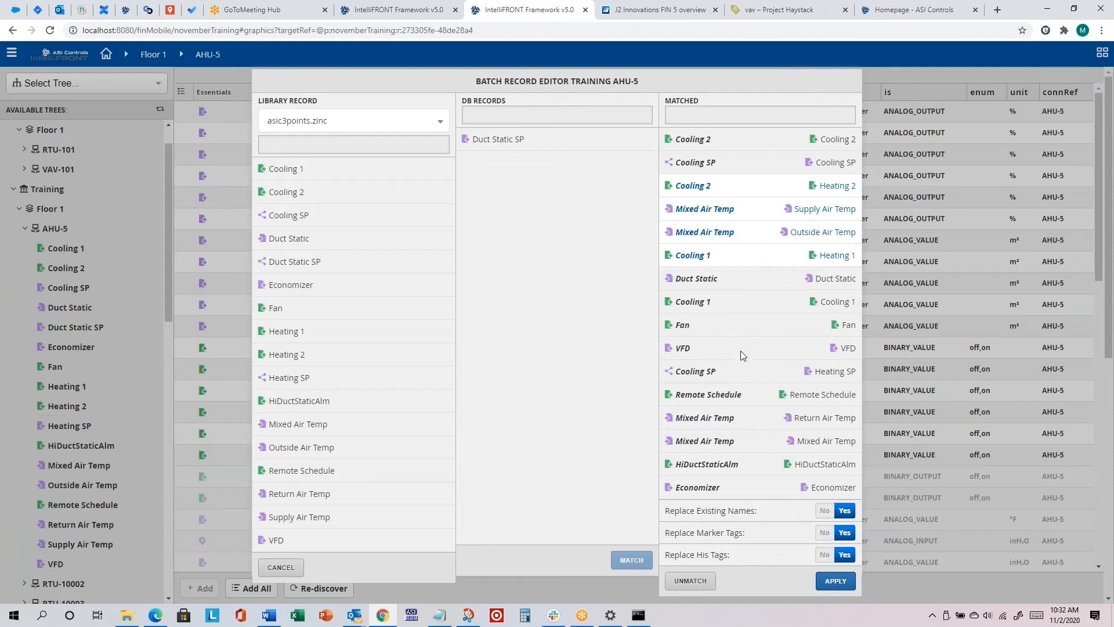
click(740, 372)
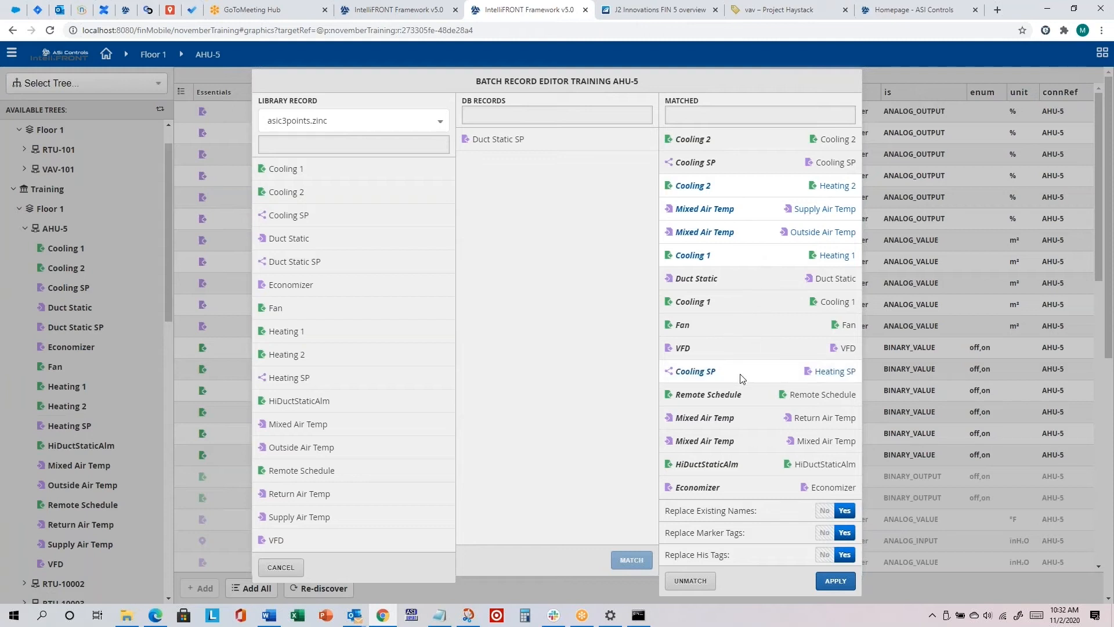
click(754, 424)
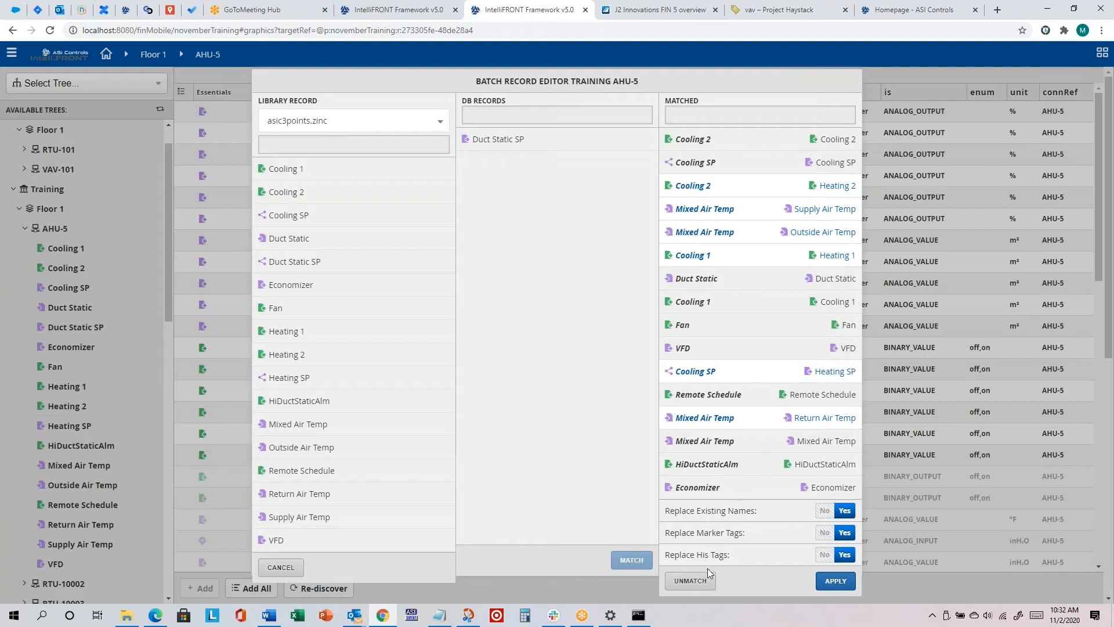
click(688, 581)
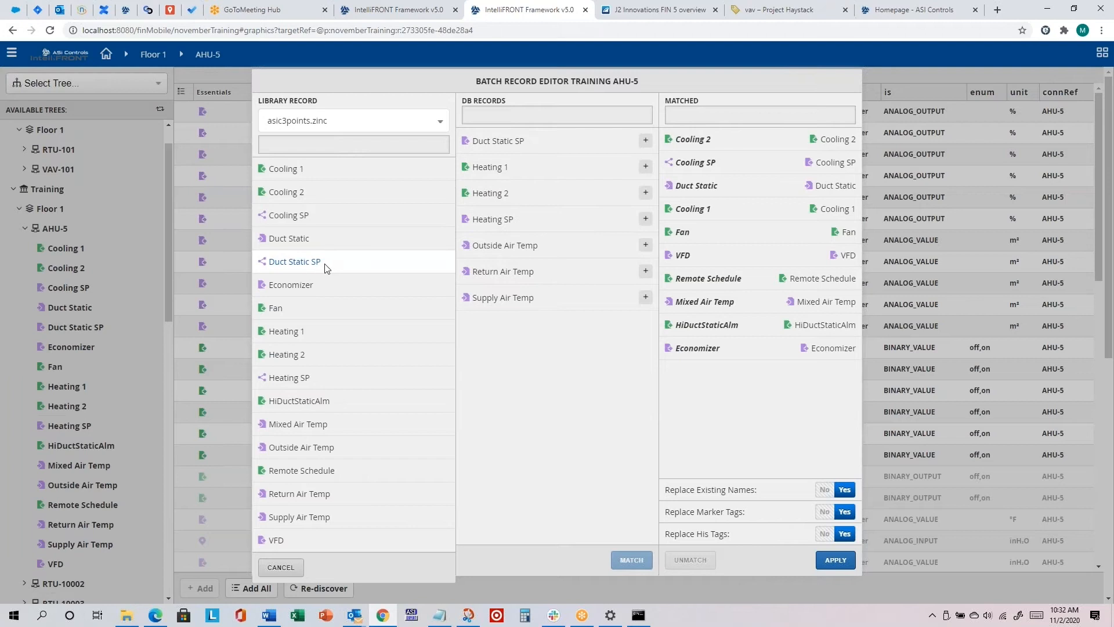
Step: Match Duct Static SP, Heating 1, Heating 2 and Heating SP to the library records with the same names
click(646, 141)
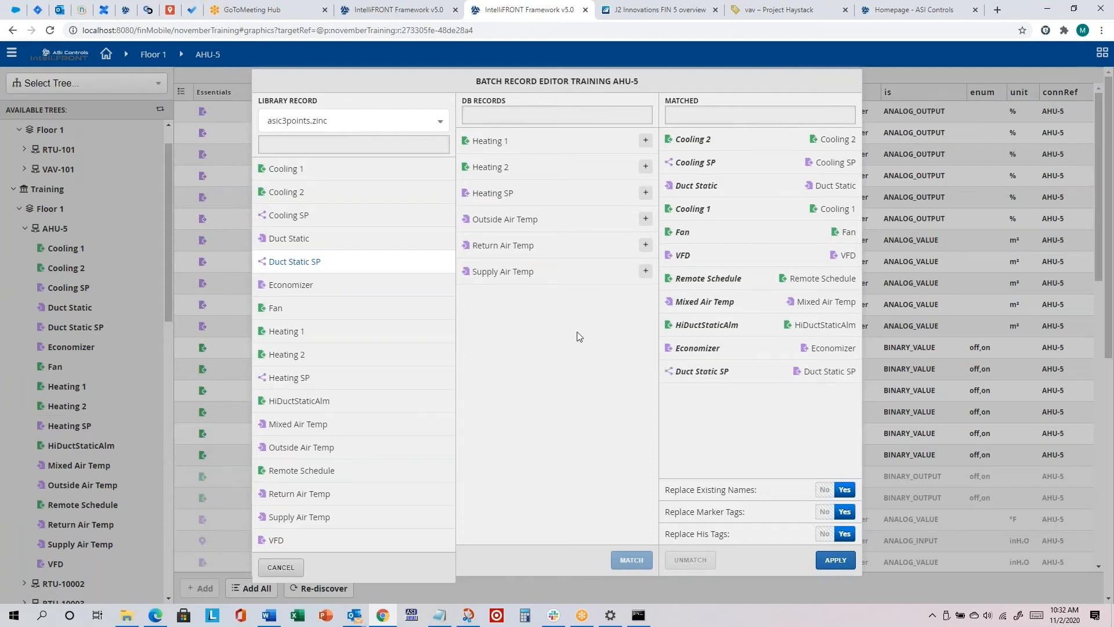
click(361, 334)
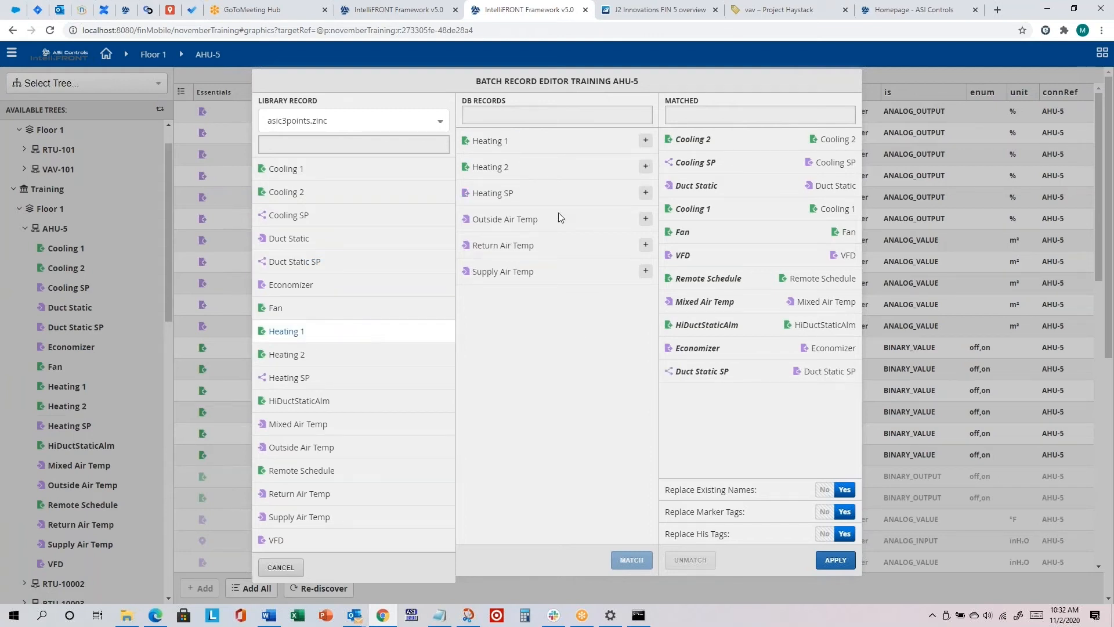
click(645, 141)
click(414, 354)
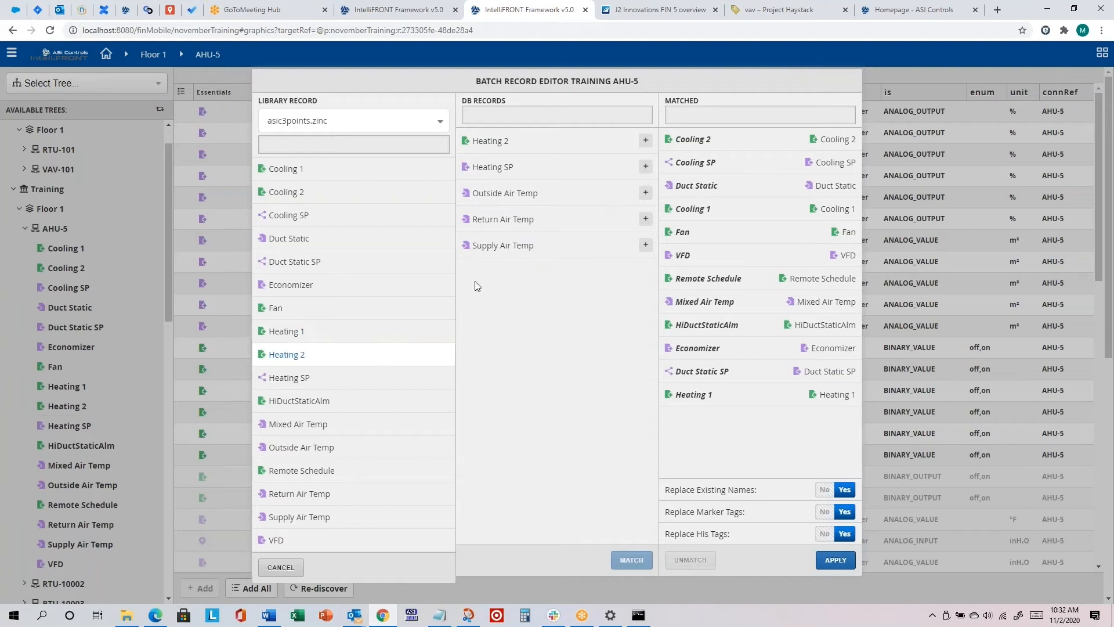
click(644, 141)
click(400, 377)
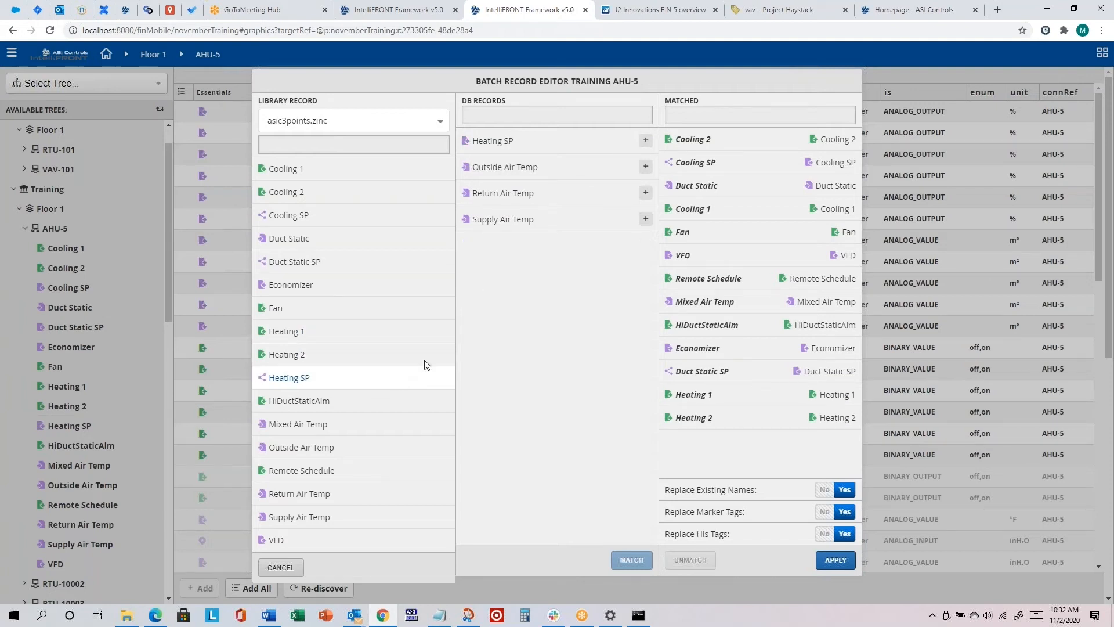
click(646, 141)
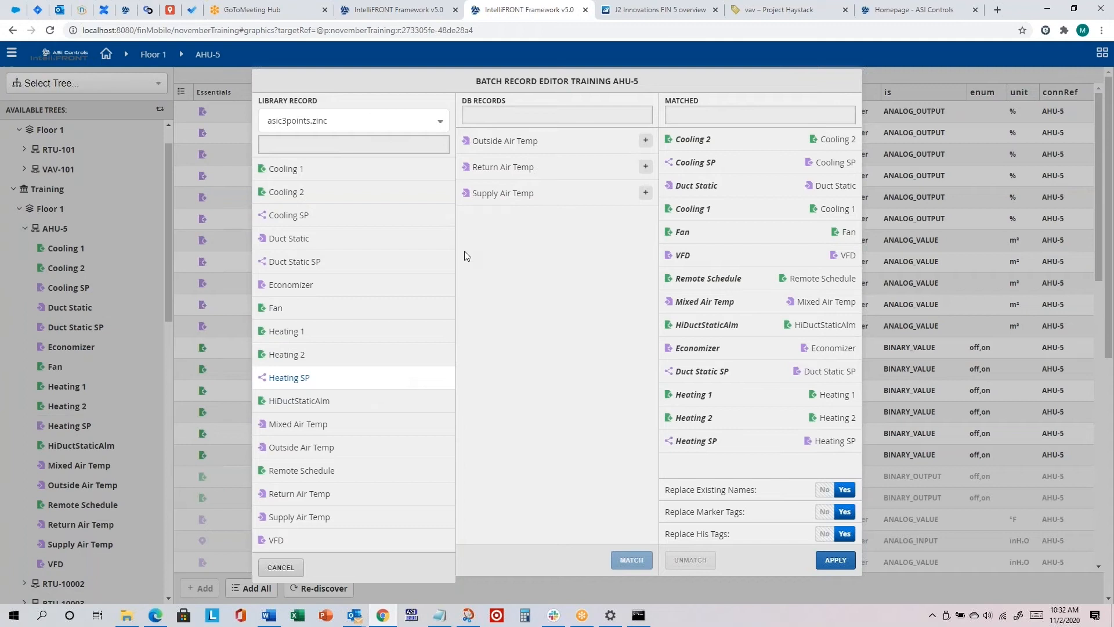
Step: Match Outside Air Temp, Return Air Temp and Supply Air Temp to their same-named library records
click(378, 450)
click(645, 141)
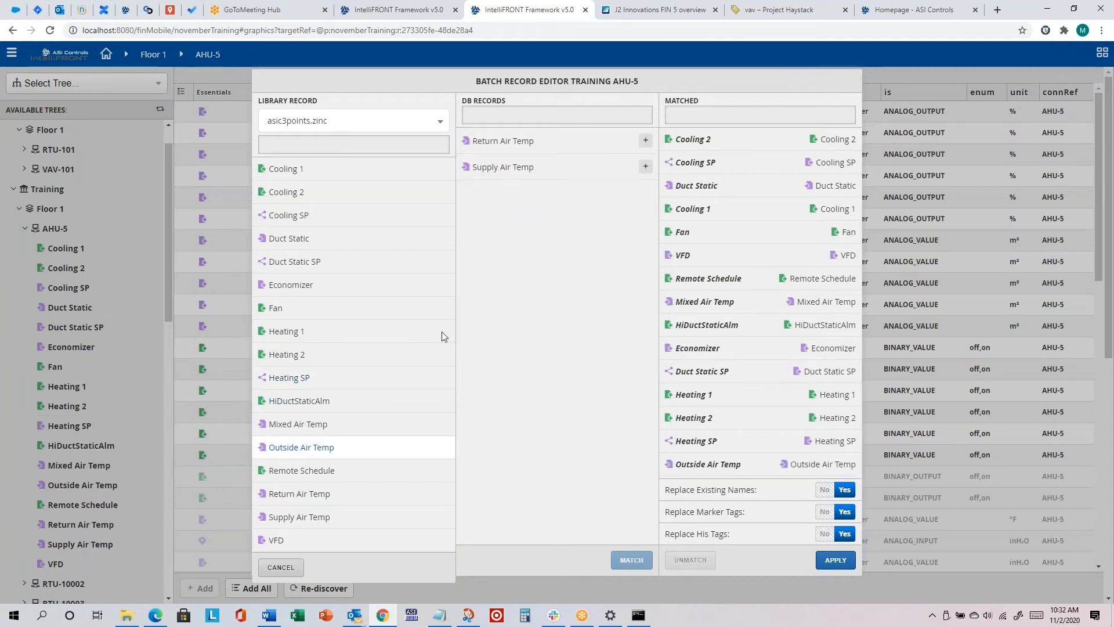
click(341, 494)
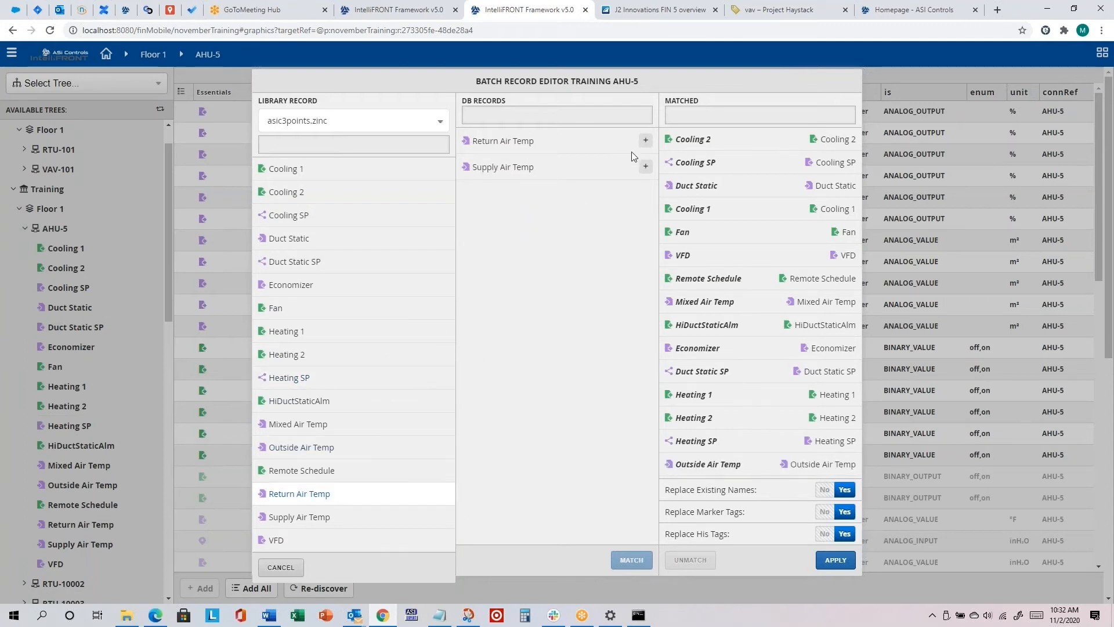
click(646, 142)
click(329, 515)
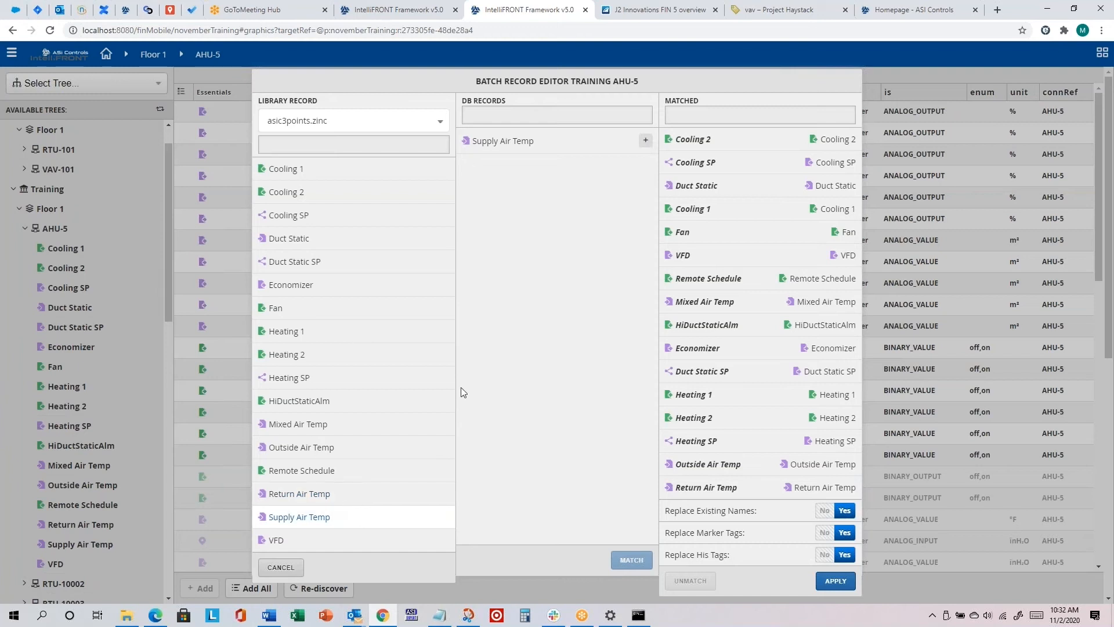
click(646, 141)
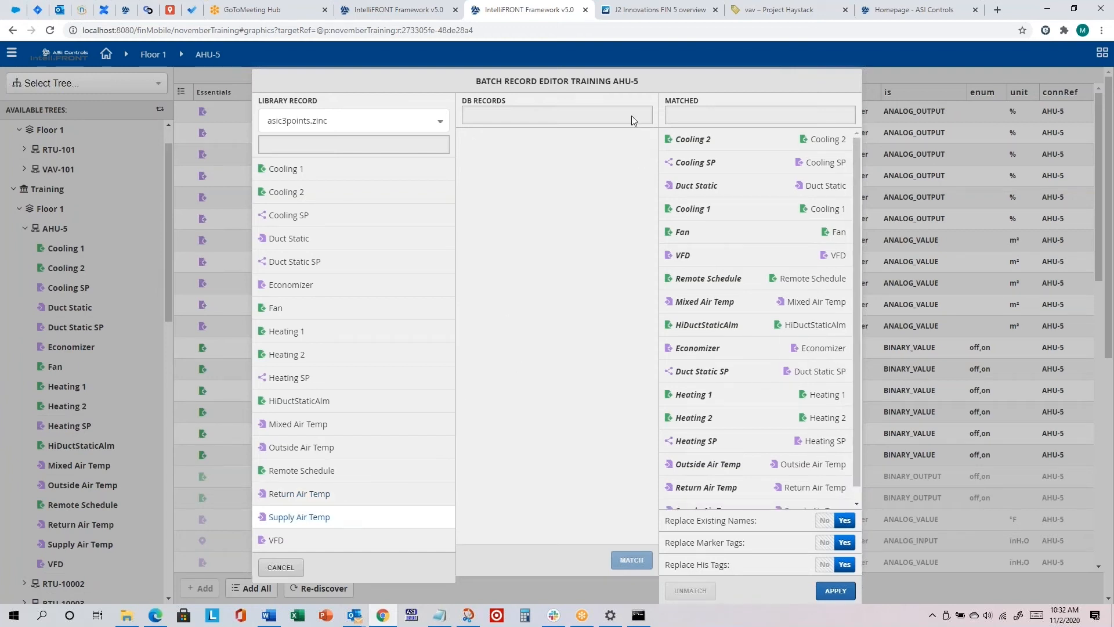
Step: Set Replace Existing Names to No and apply the matched library records to AHU-5's points
mouse_move(858, 193)
mouse_down()
mouse_move(851, 308)
mouse_move(856, 185)
mouse_up()
scroll(855, 449, down, 1)
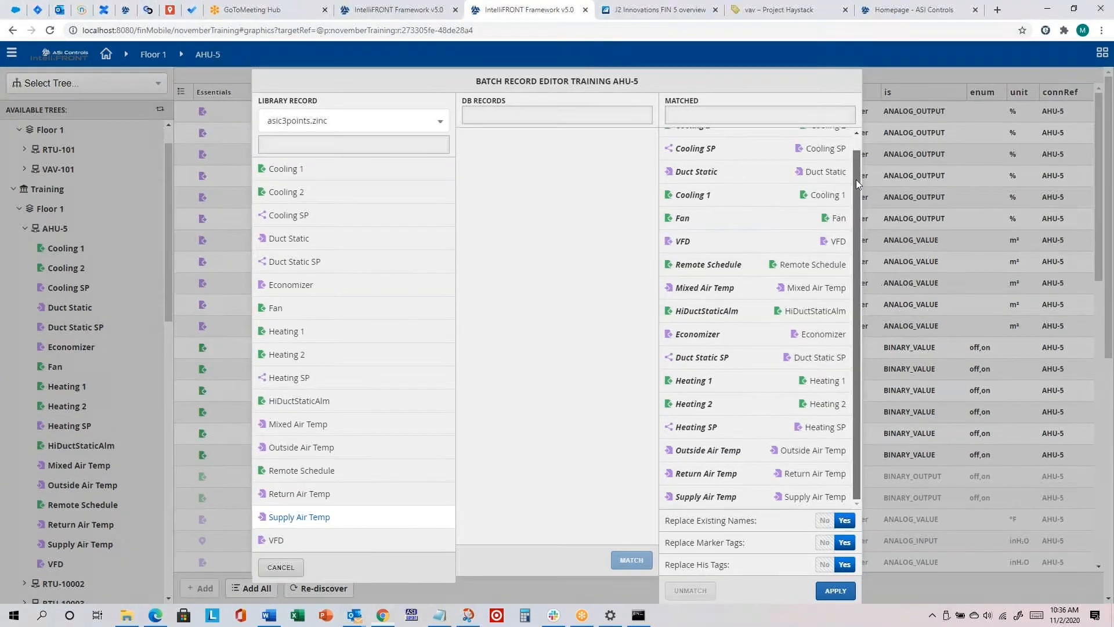
click(824, 520)
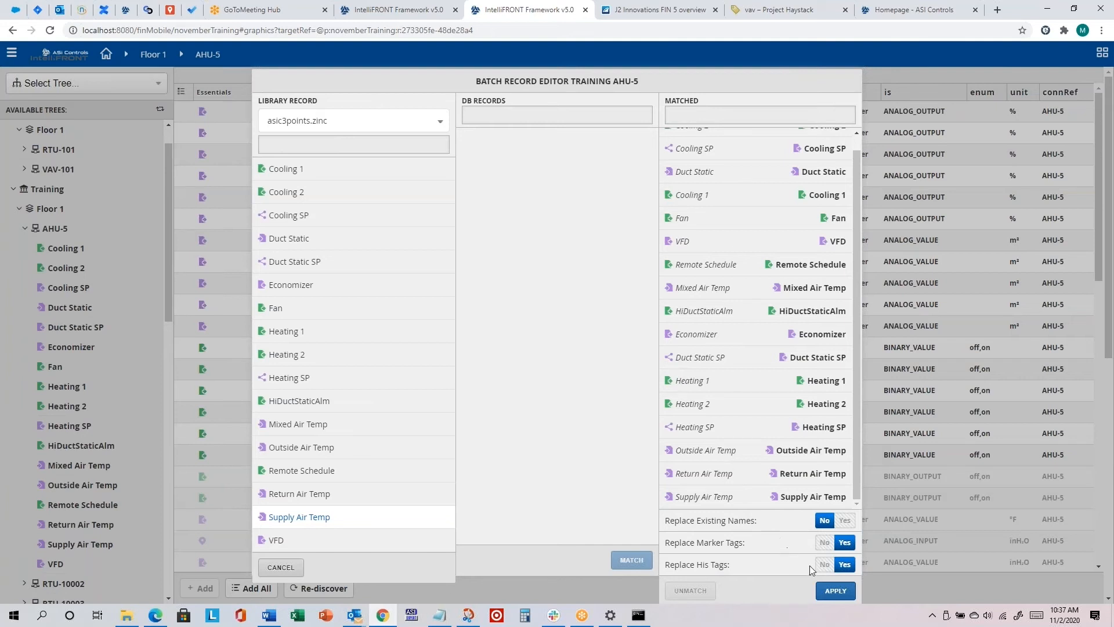
click(836, 590)
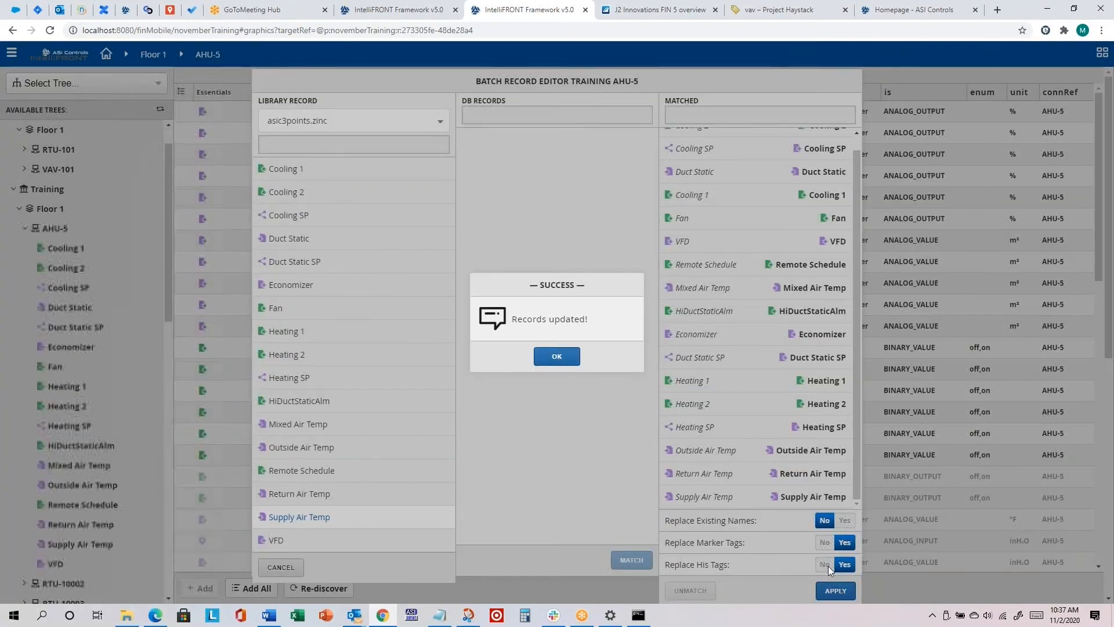
click(557, 356)
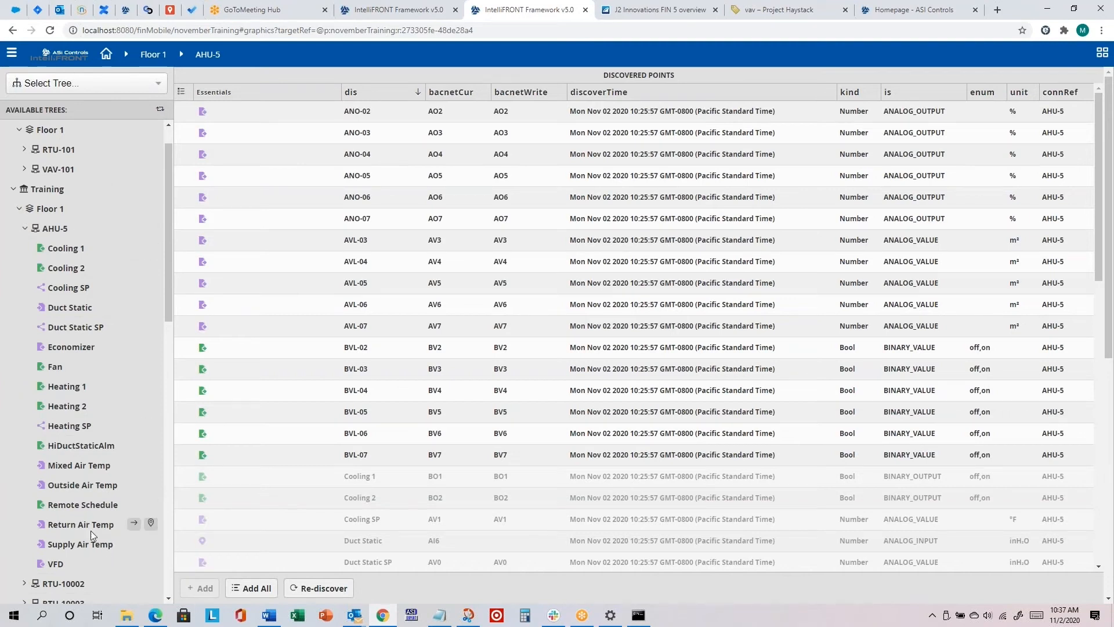
Step: Open AHU-5's Mixed Air Temp point and check its marker and property tags
click(85, 467)
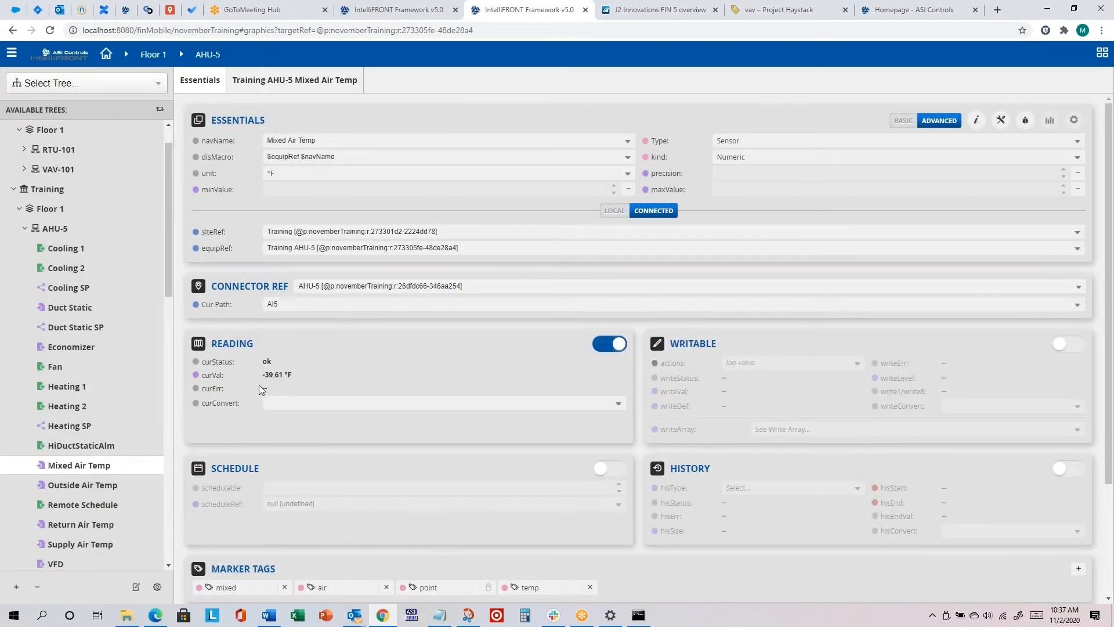
scroll(319, 383, down, 3)
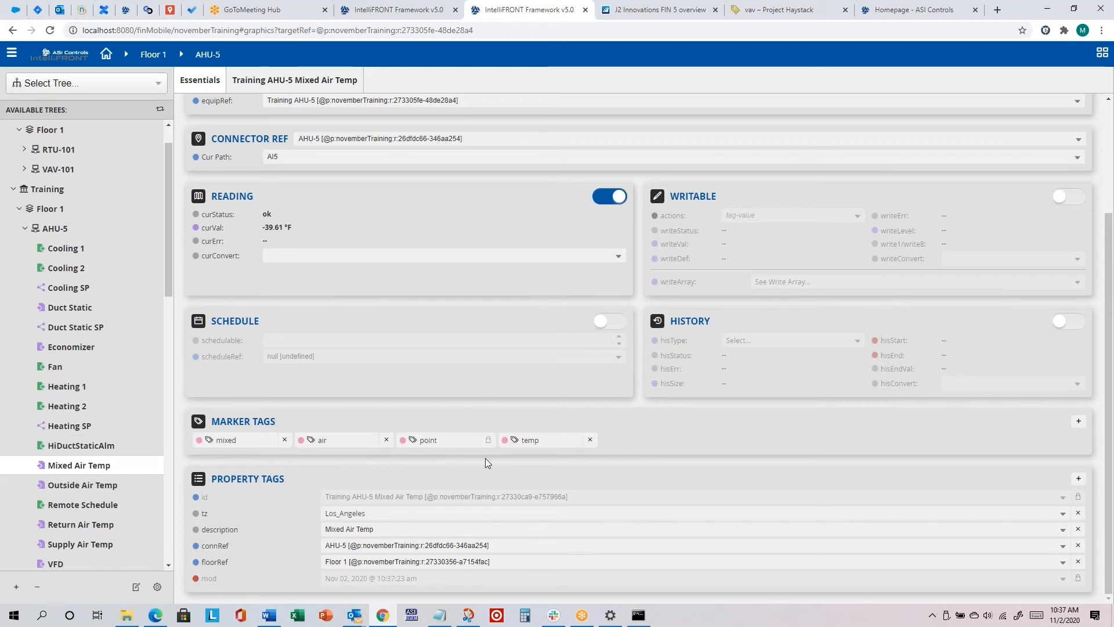
Step: Switch to the essential training PDF in Edge, clear the text highlight and review lab steps 12 to 15
key(alt+Tab)
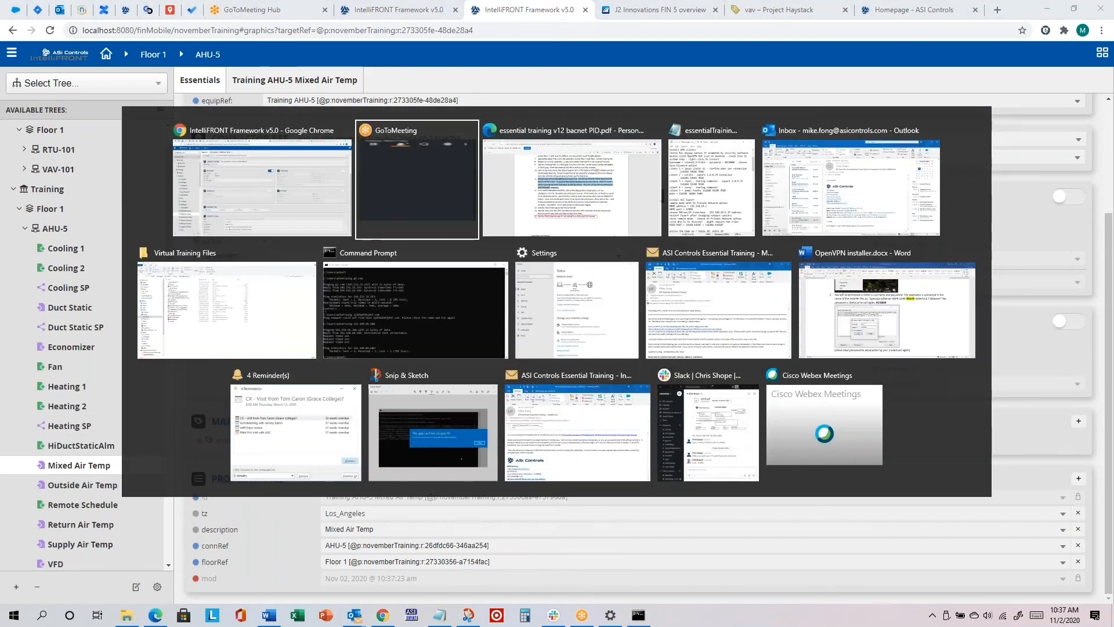
key(alt+Tab)
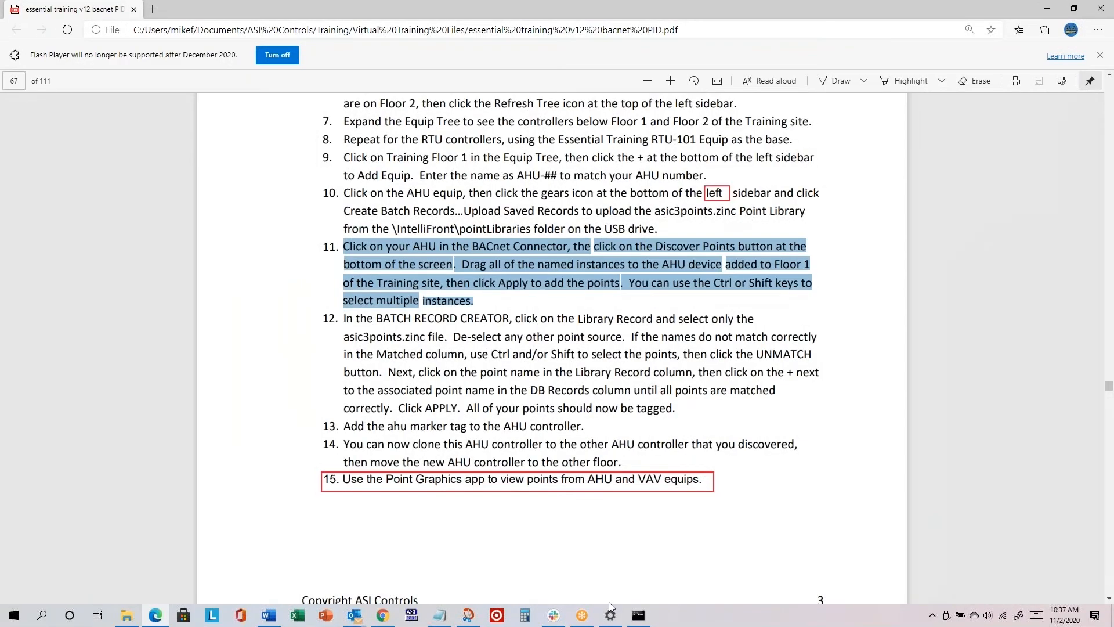
scroll(1025, 533, up, 3)
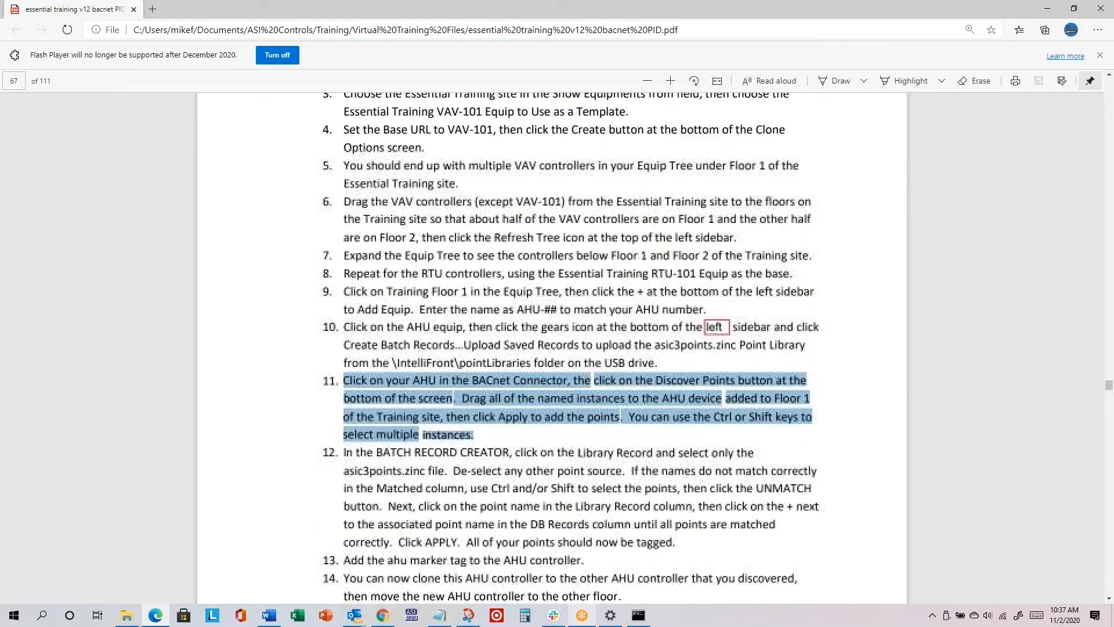
click(983, 406)
scroll(983, 402, down, 6)
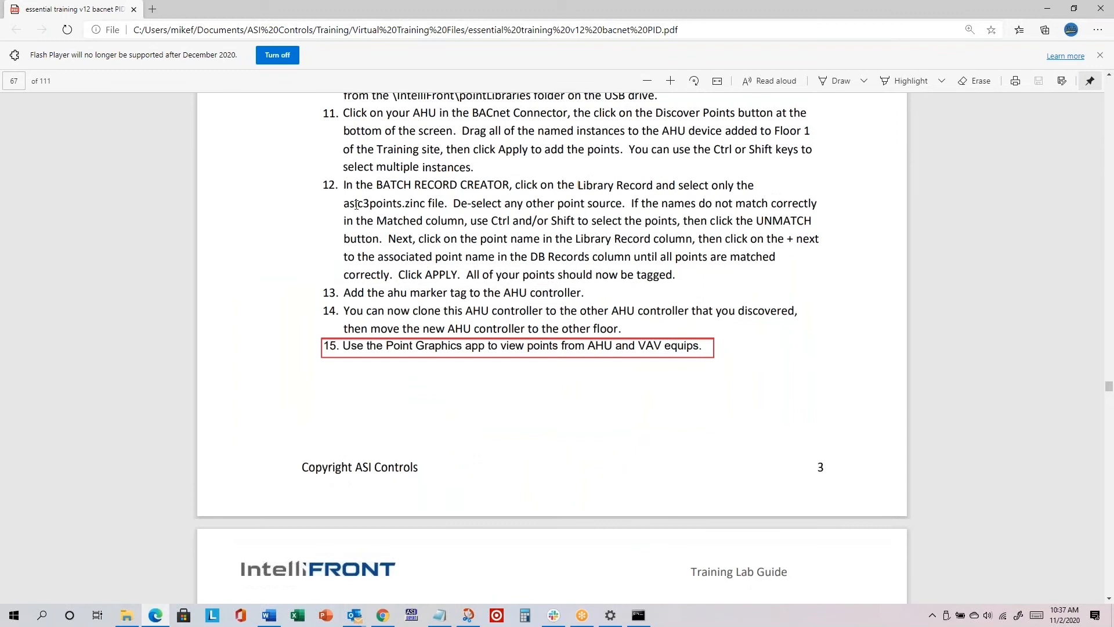
Step: Highlight lab step 13 in the PDF, switch to IntelliFRONT in Chrome, and save the ahu marker tag on the Training site's AHU-5
drag(341, 292, 586, 293)
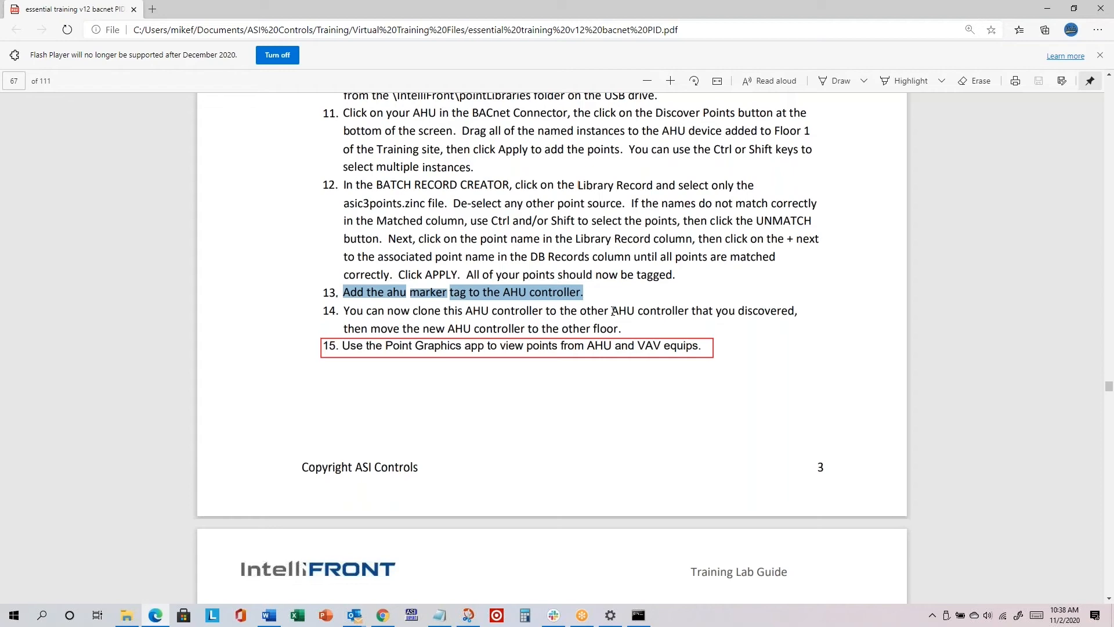
key(alt+Tab)
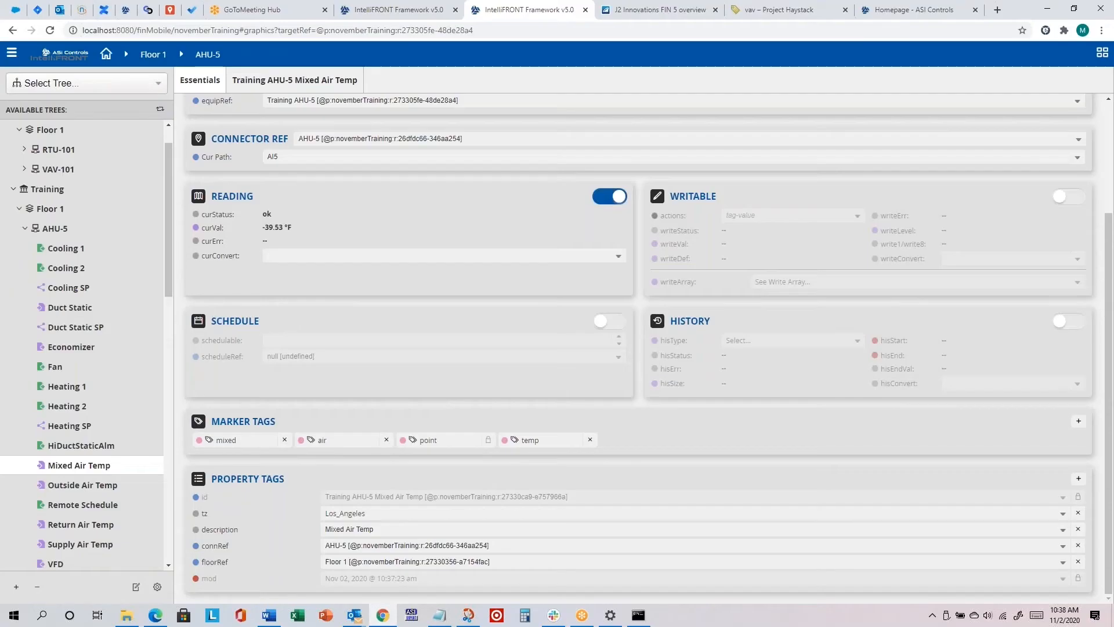
click(61, 230)
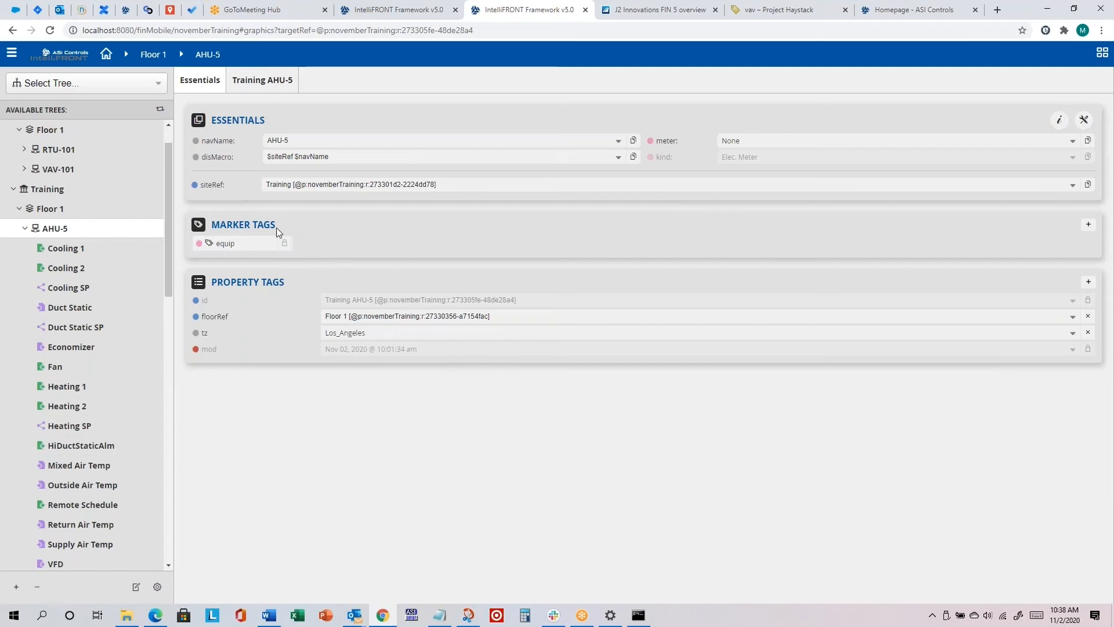
click(1088, 227)
click(675, 226)
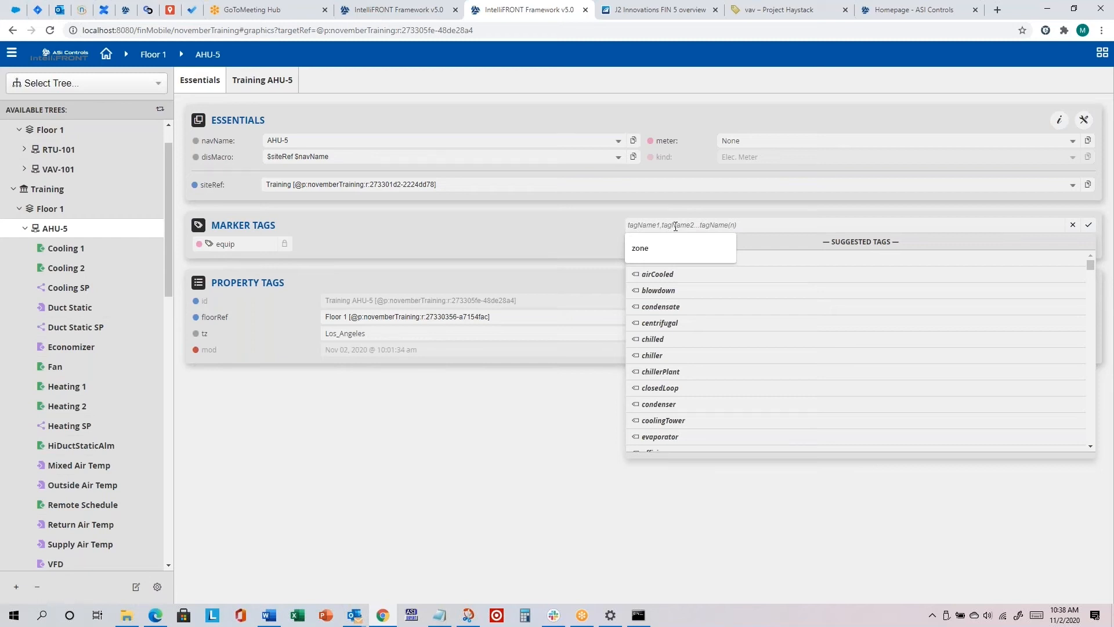
text(ahu)
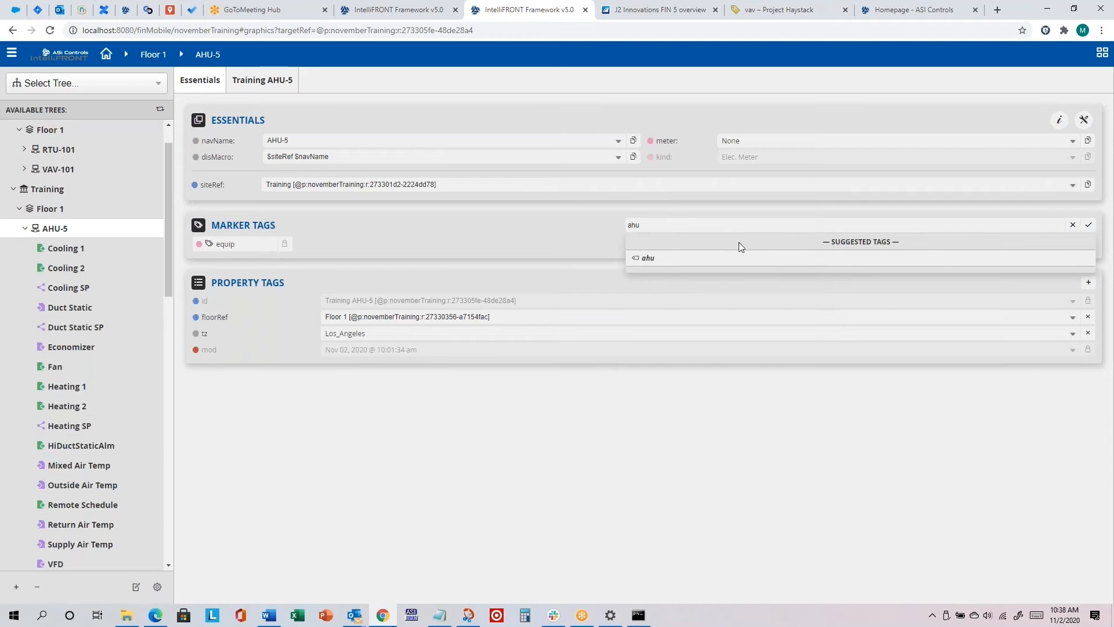
click(651, 260)
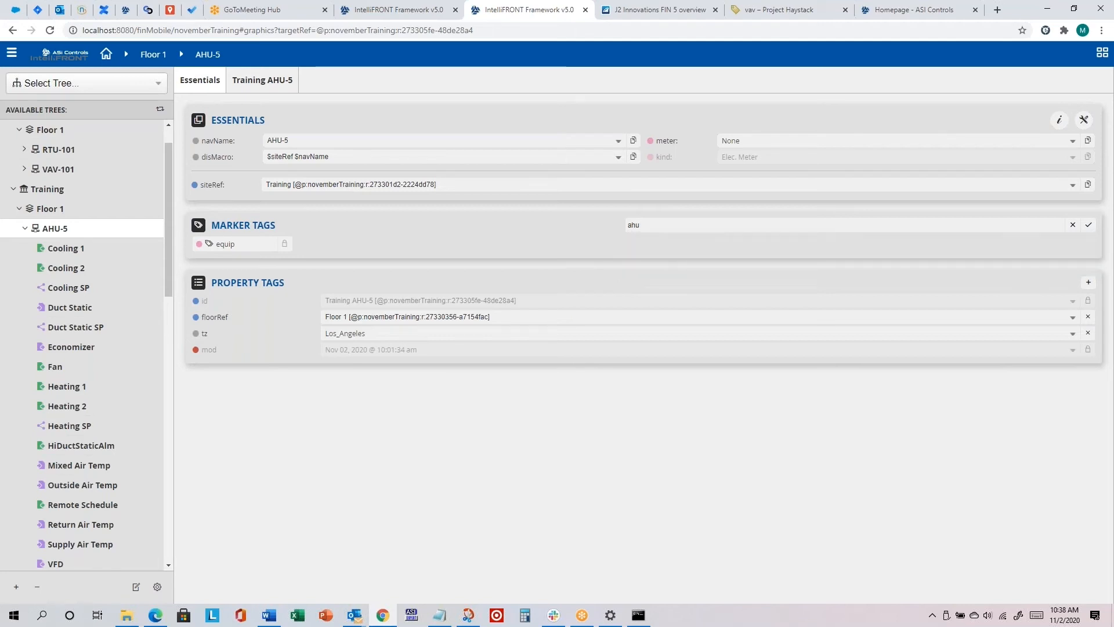
click(1088, 226)
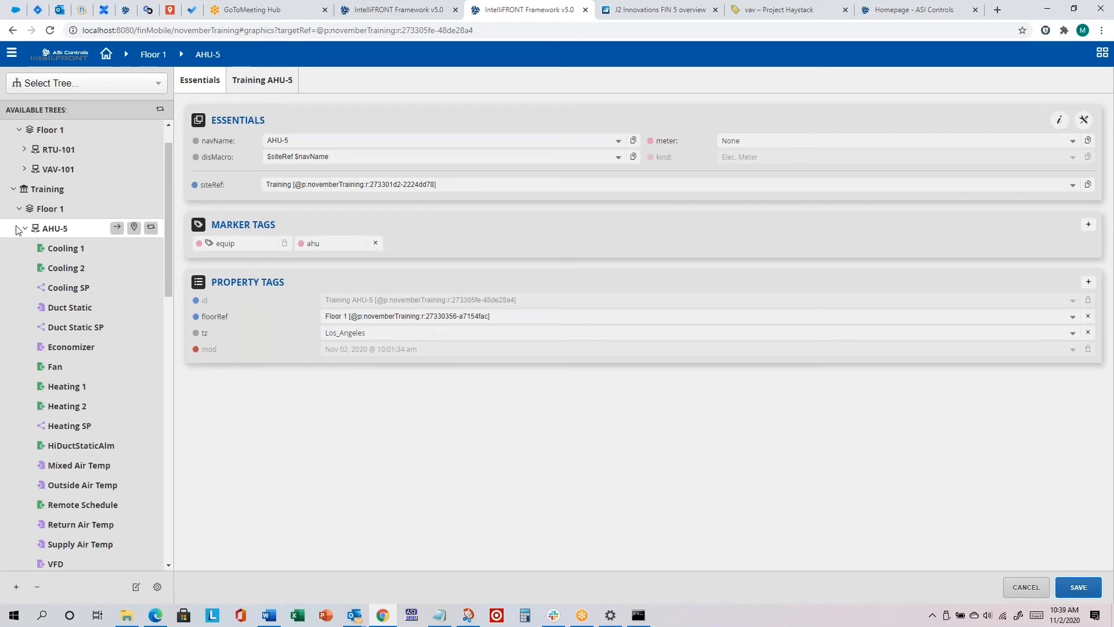
click(1078, 588)
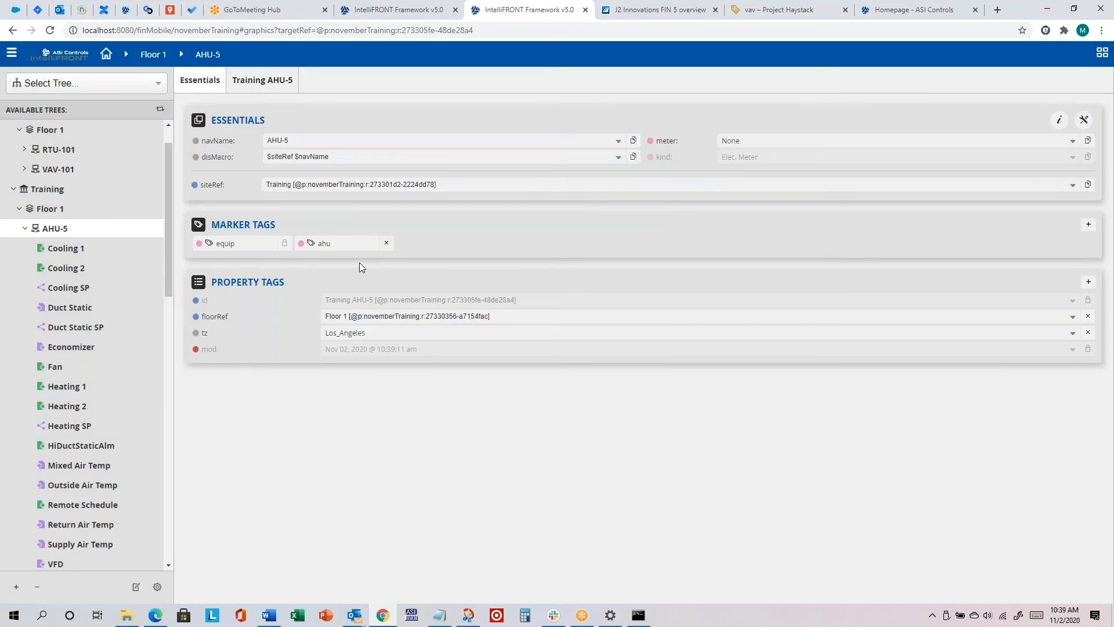
click(1088, 226)
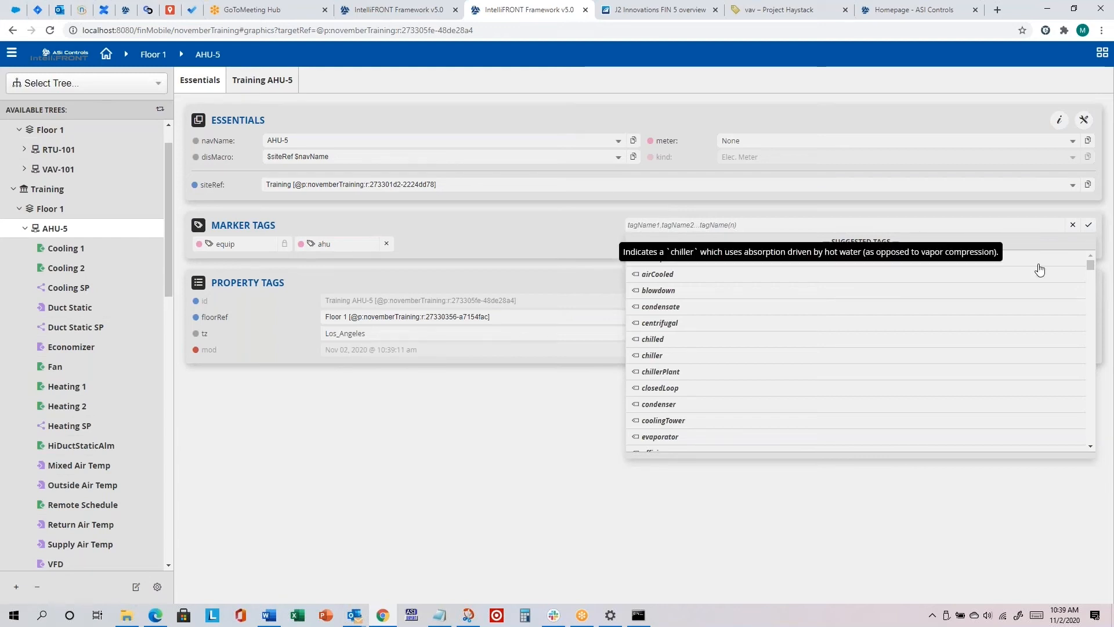
click(1072, 225)
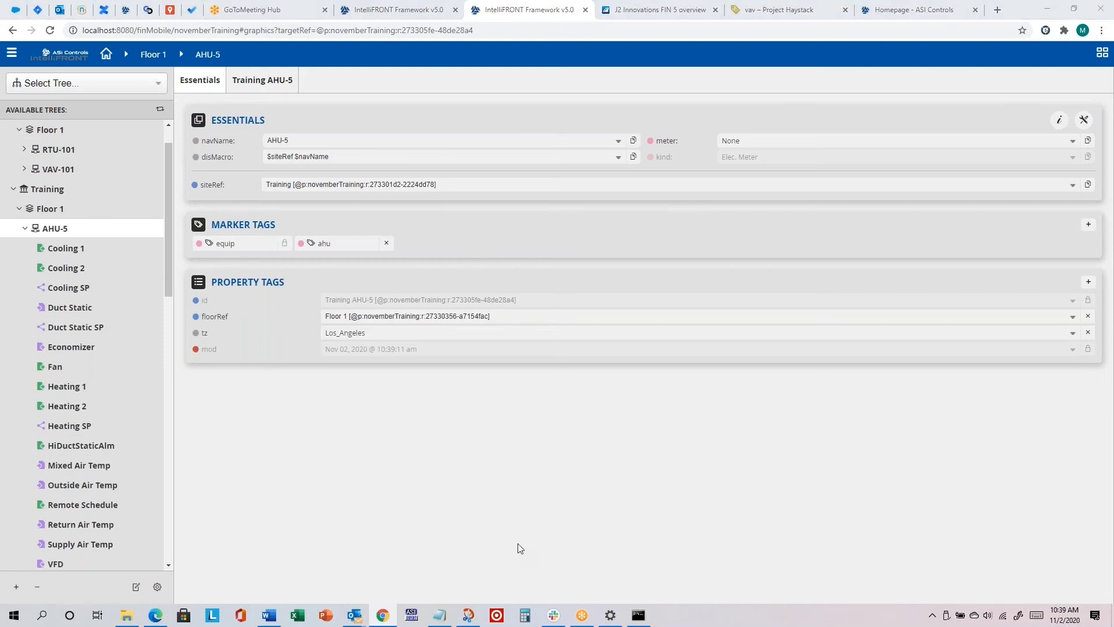
Step: Review lab step 14 in the PDF and open the list of BACnet connectors in IntelliFRONT
key(alt+Tab)
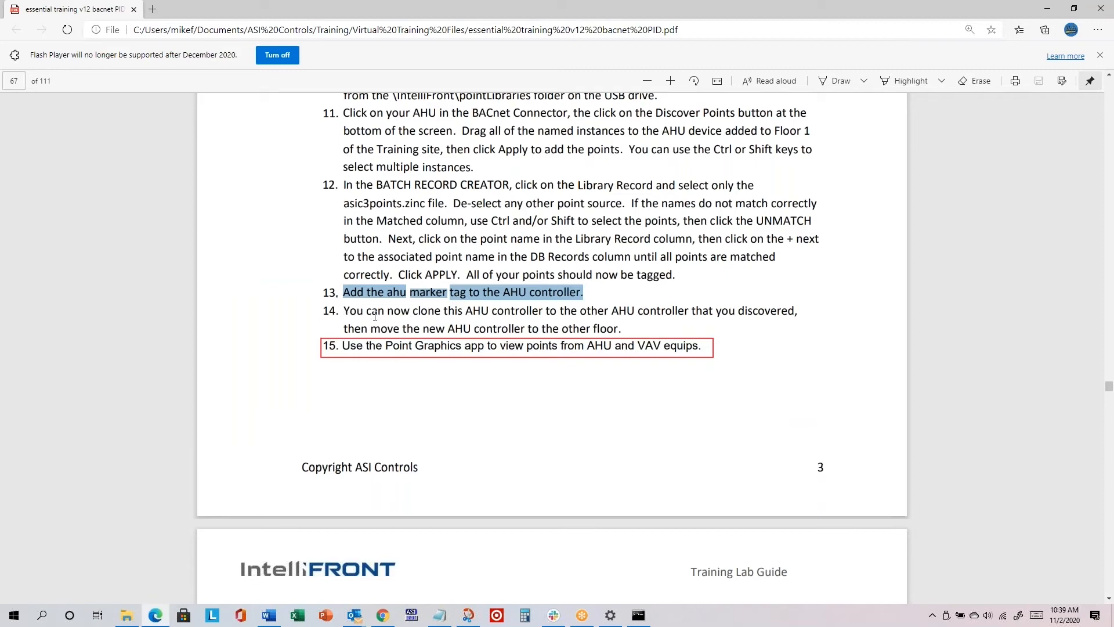
key(alt+Tab)
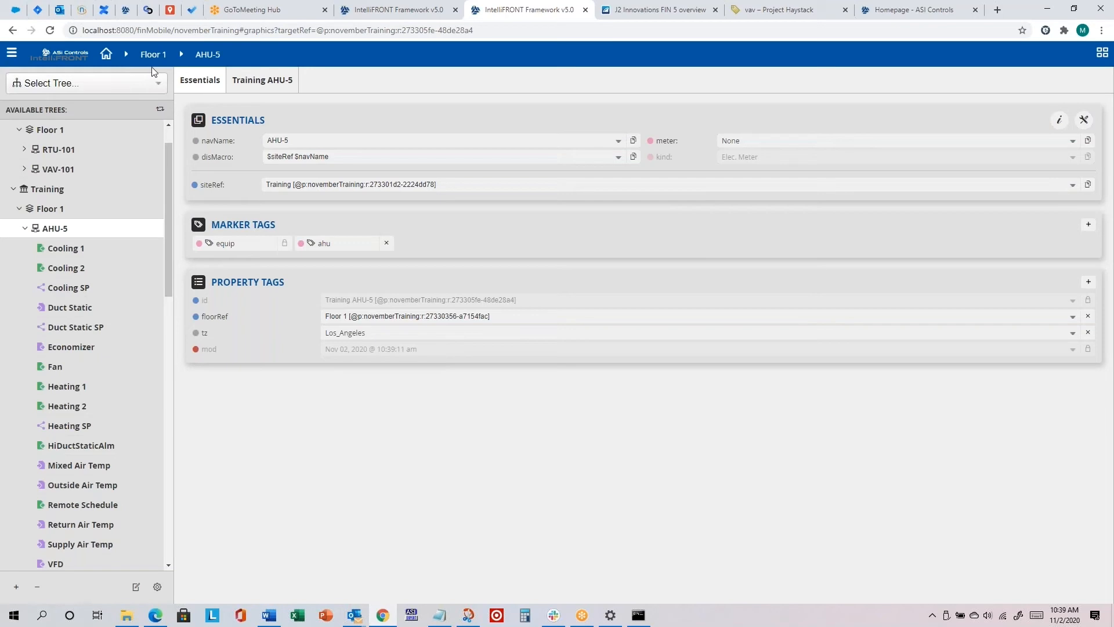
click(106, 55)
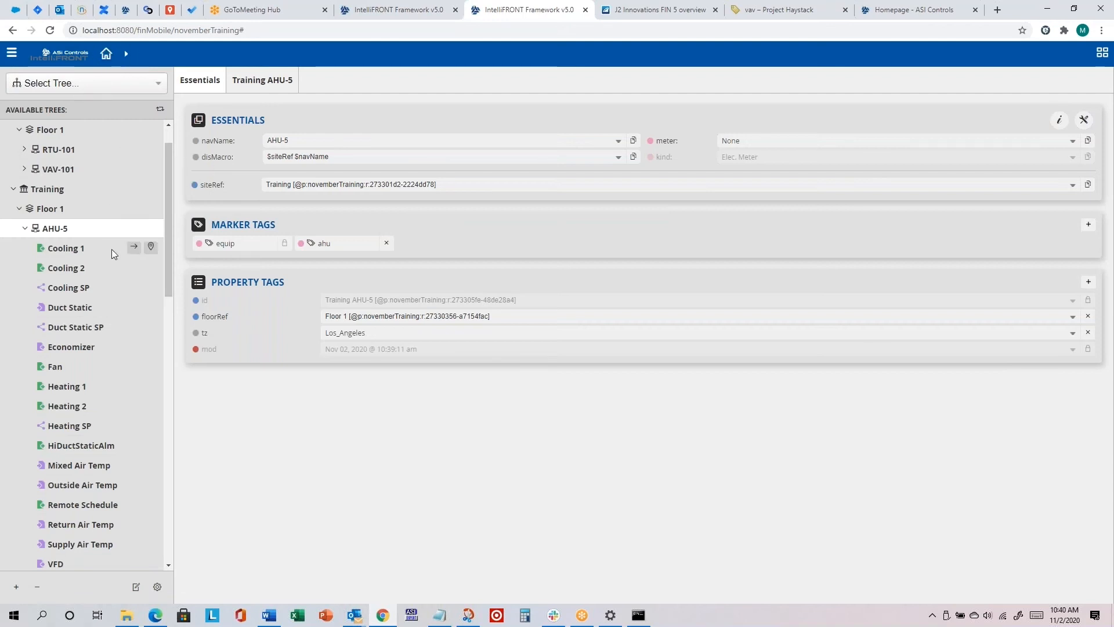
click(18, 213)
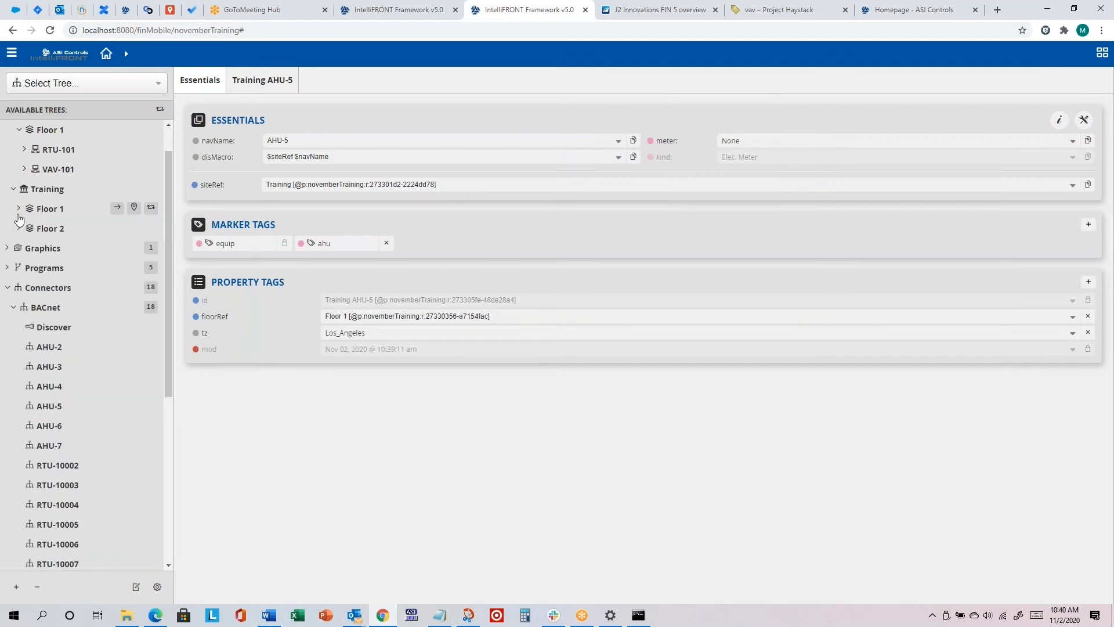
click(51, 311)
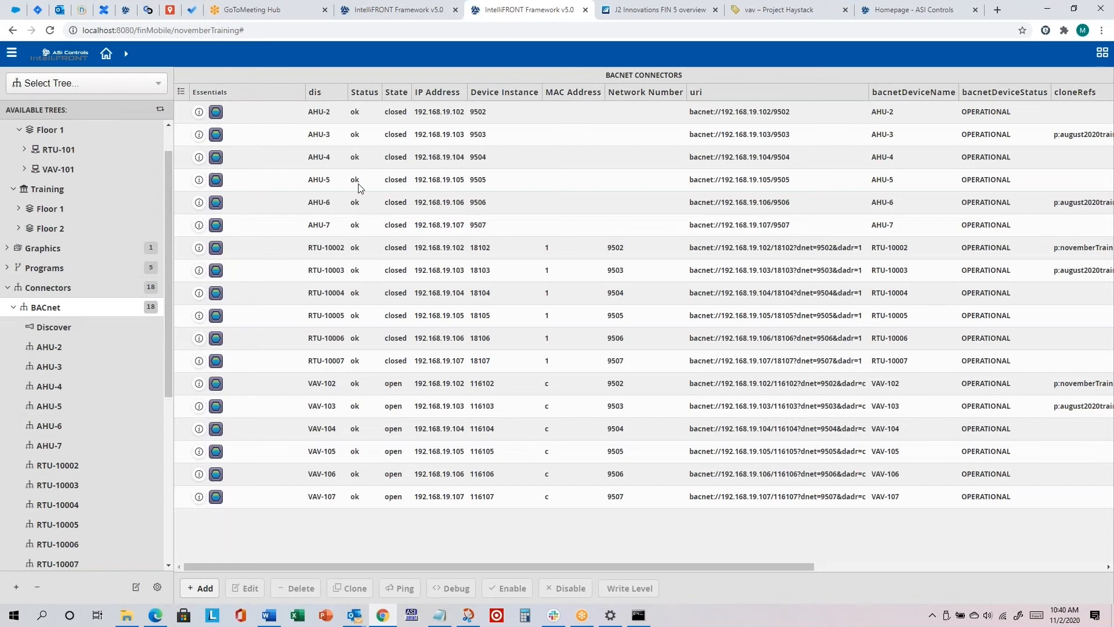
Step: Check the clients' controller assignments in the Notepad training notes and return to the BACnet connectors list
key(alt+Tab)
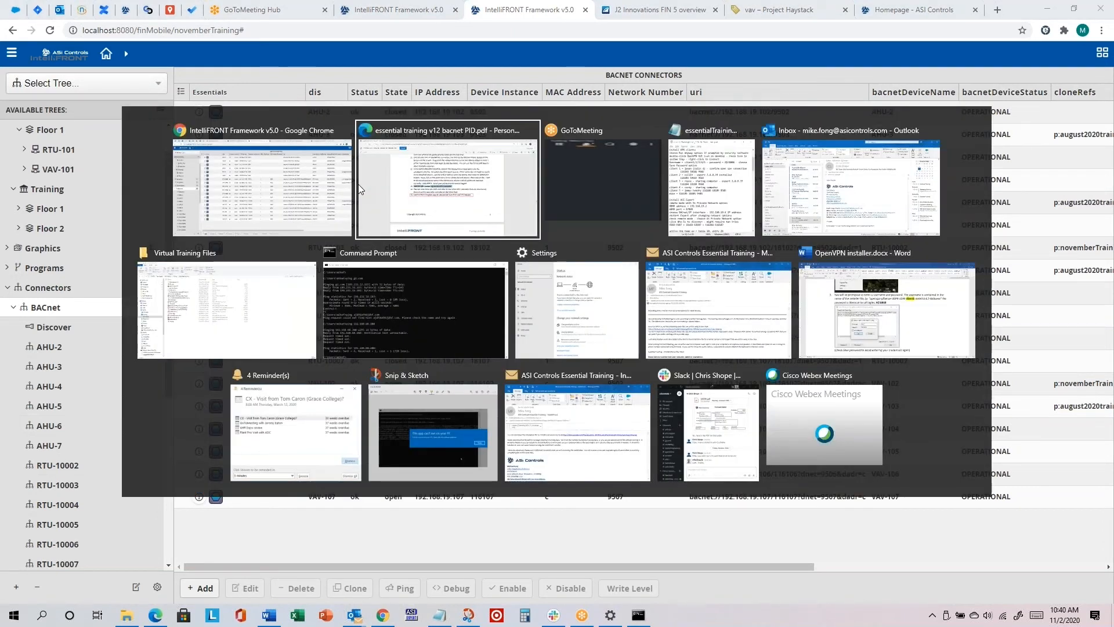
key(alt+Tab)
key(alt+Tab)
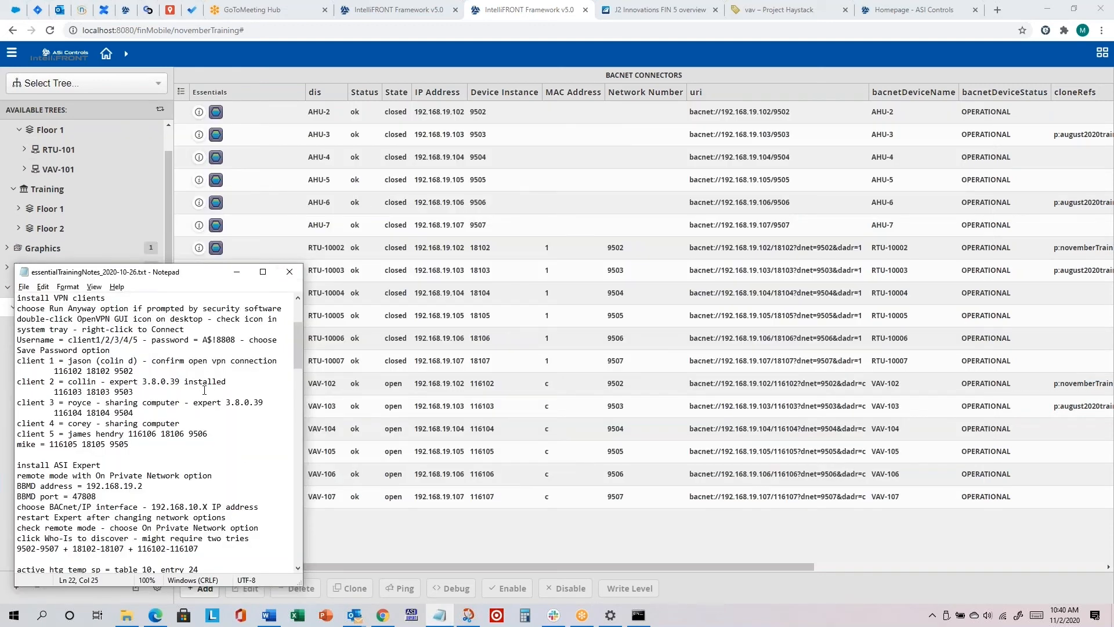
key(alt+Tab)
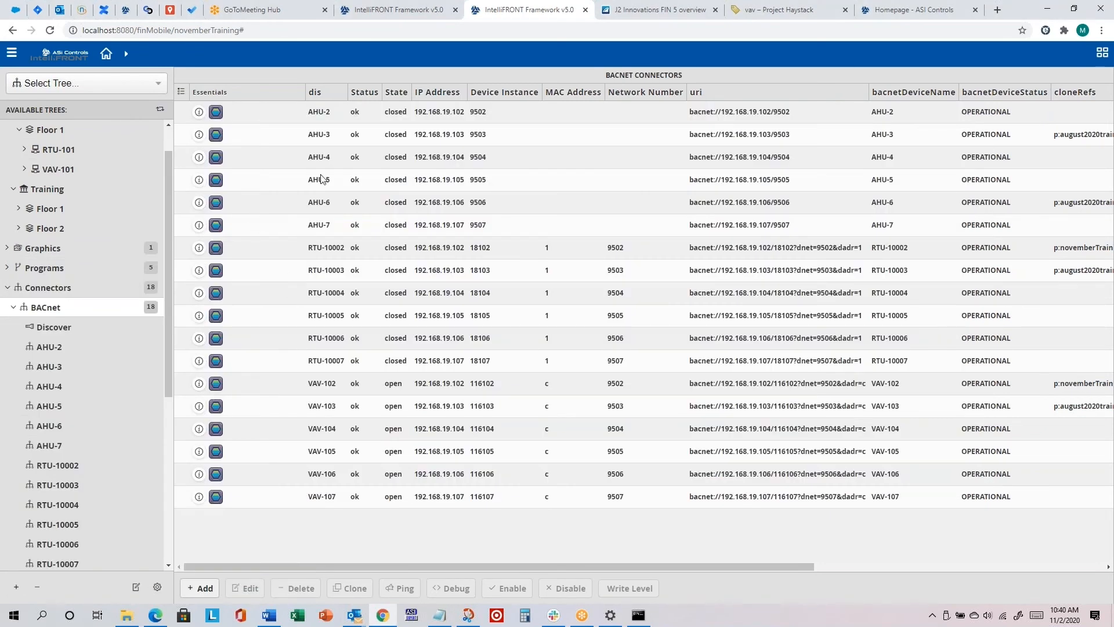
Step: Clone equipment onto the AHU-3 connector from the Training site, with Training AHU-5 as the template and AHU-5 as the base URL
click(327, 140)
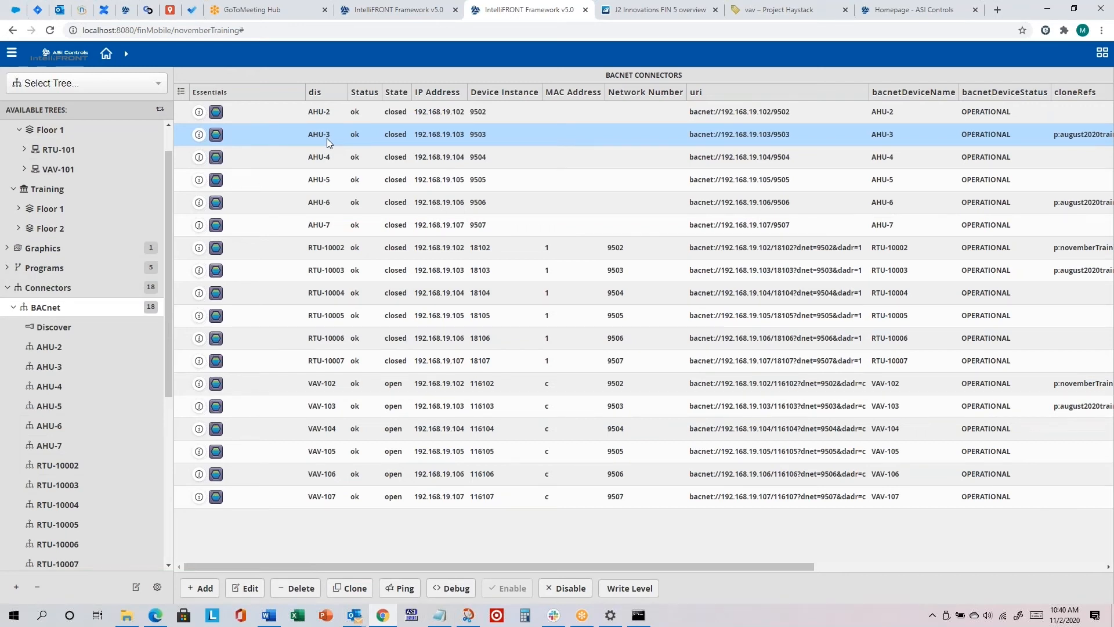
key(alt+Tab)
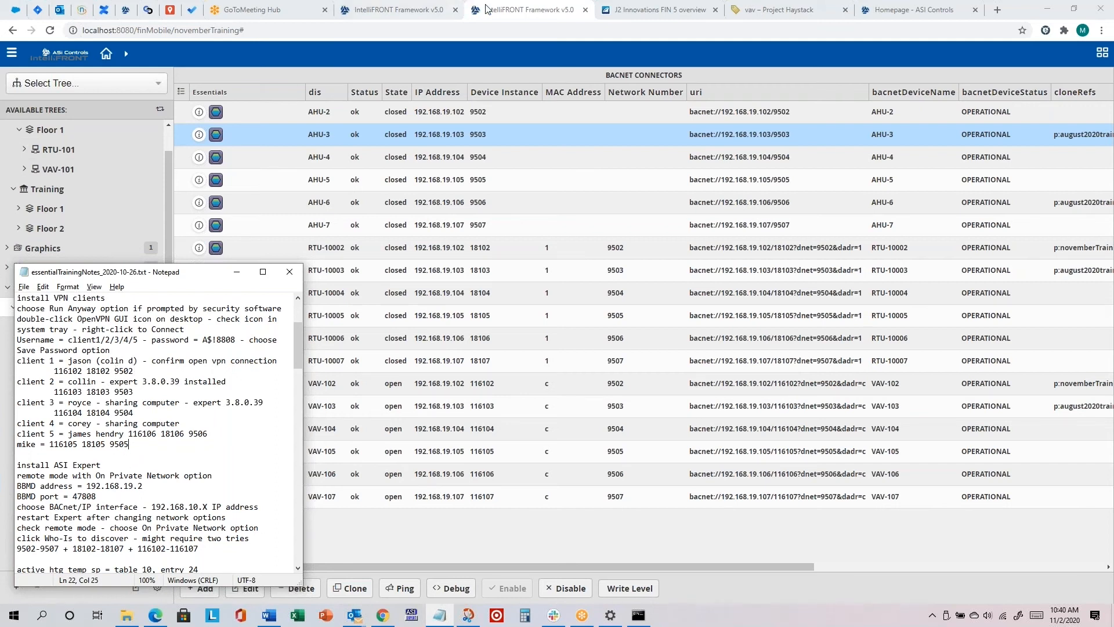
click(528, 12)
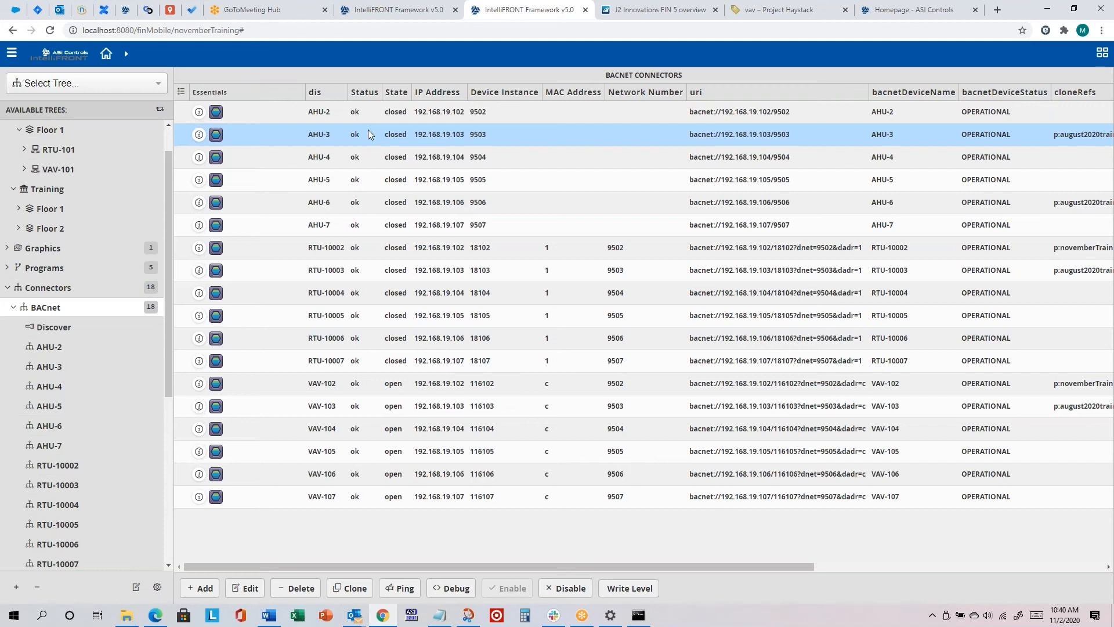
click(348, 589)
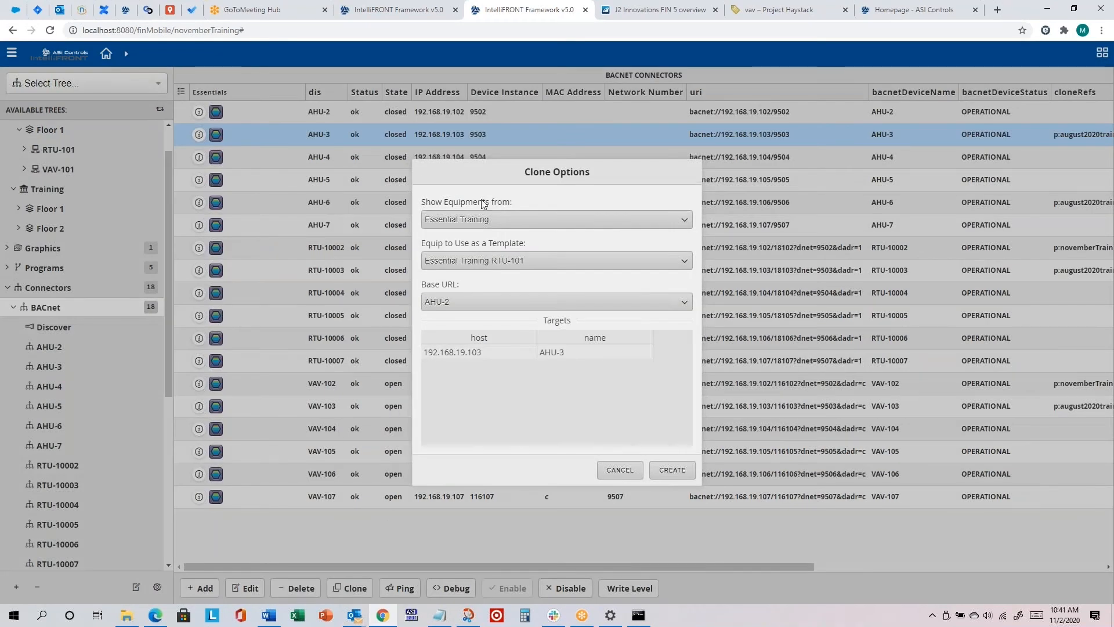
click(497, 217)
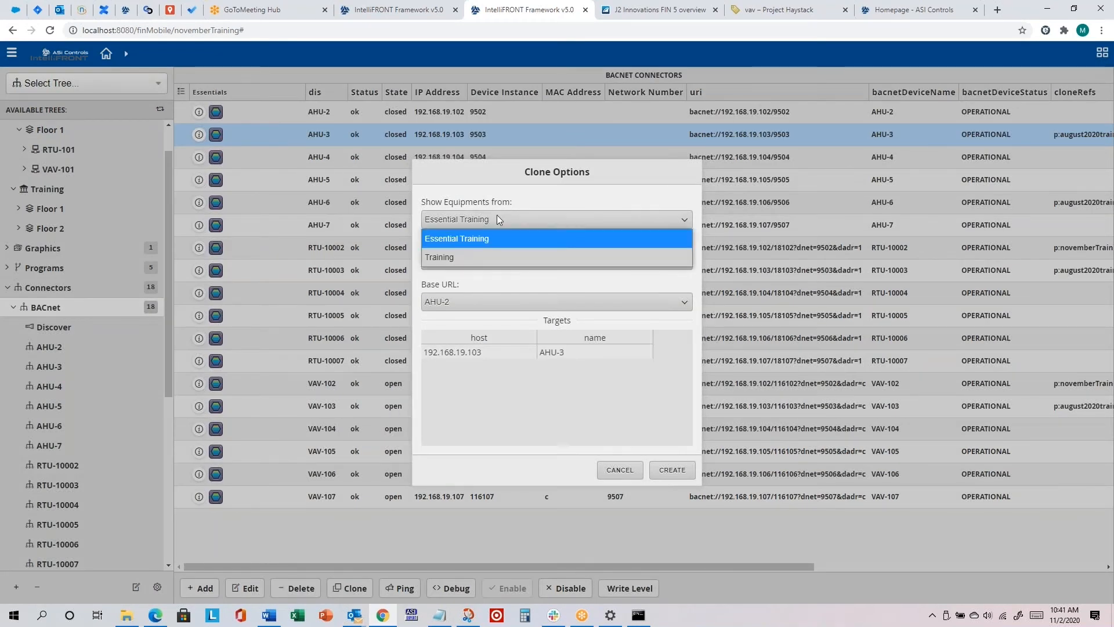
click(476, 258)
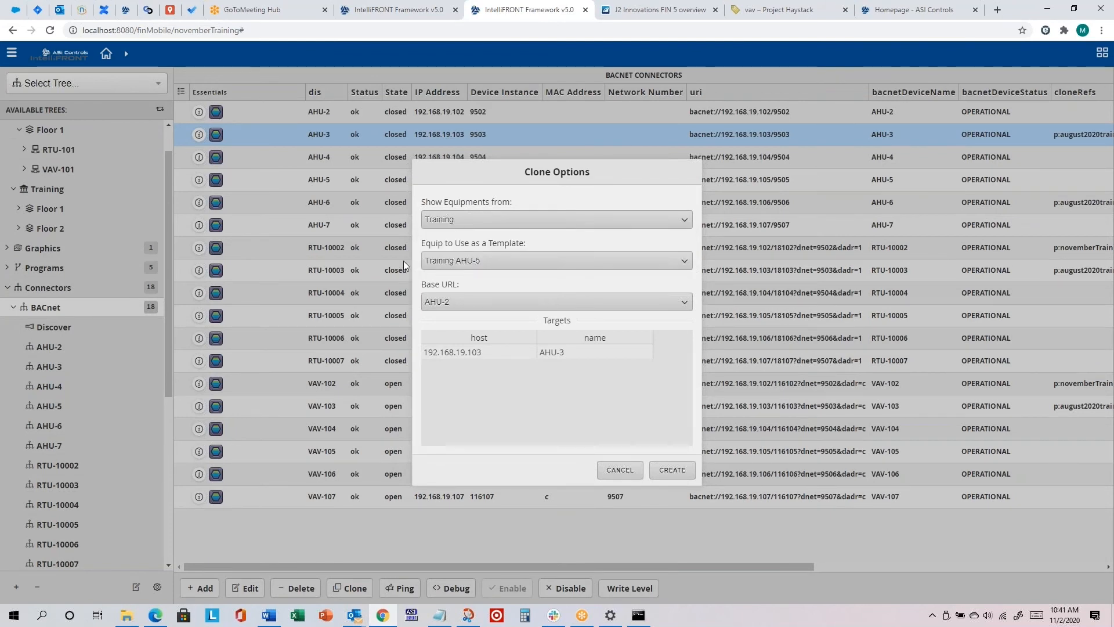
click(513, 265)
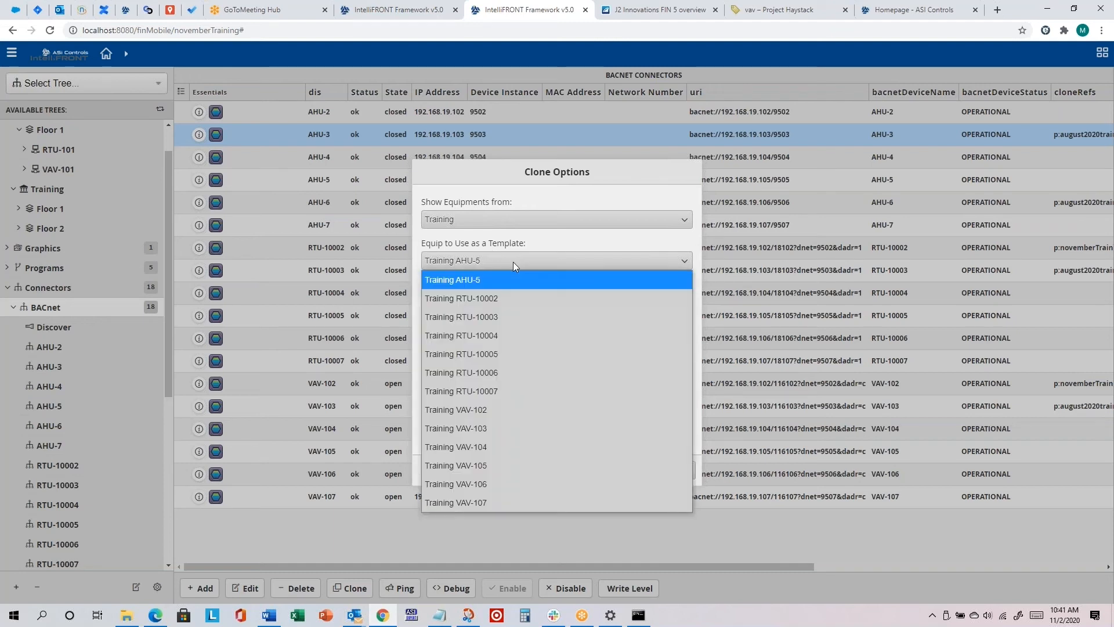
click(475, 279)
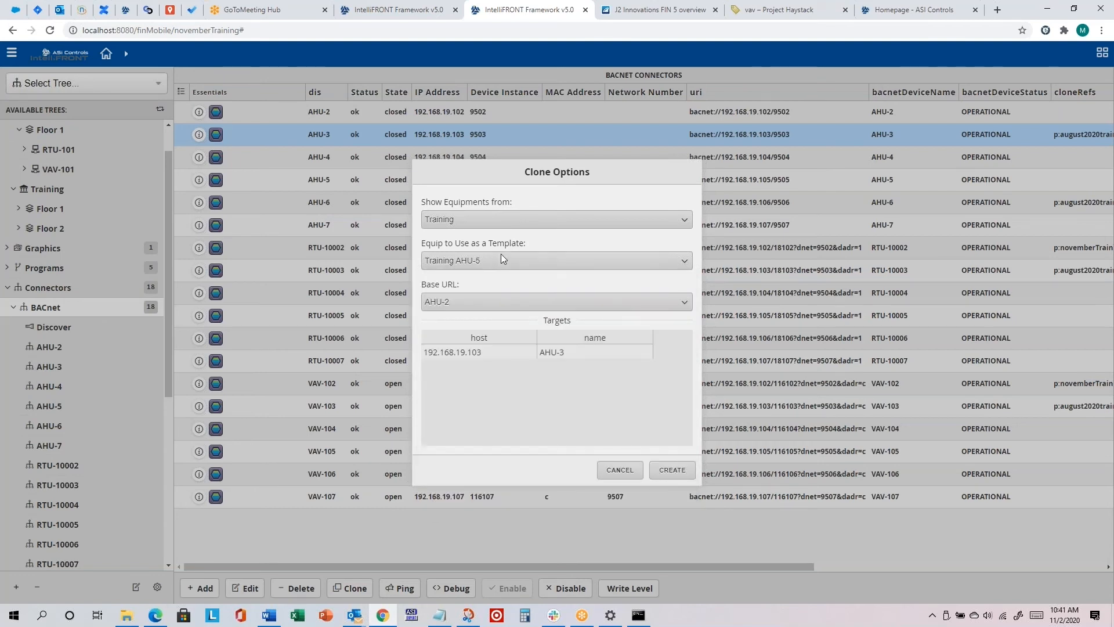
click(510, 301)
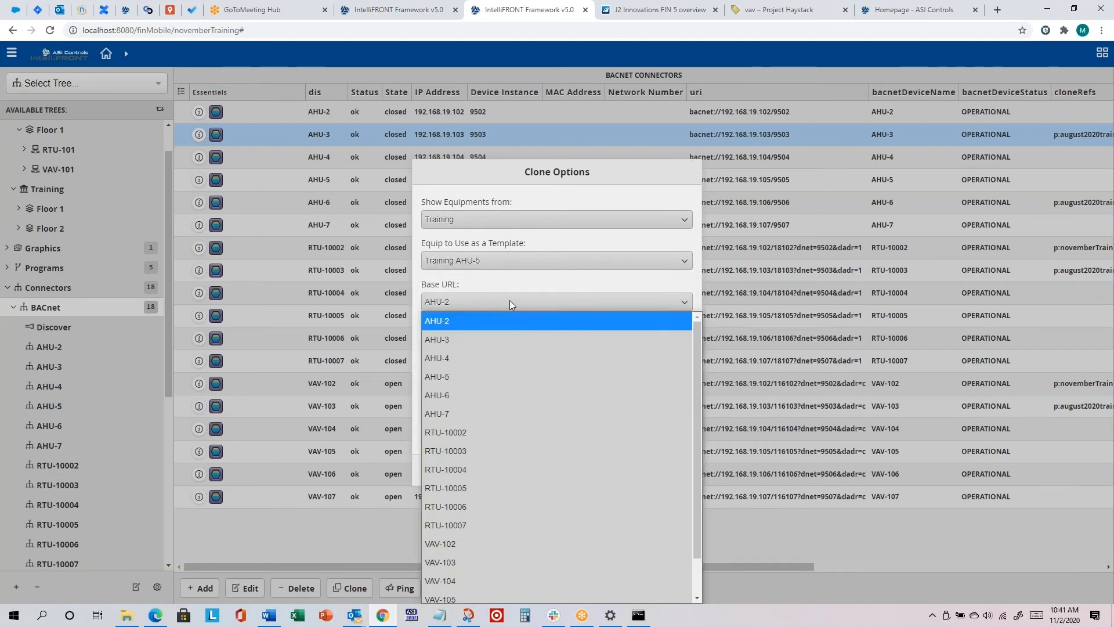
click(446, 377)
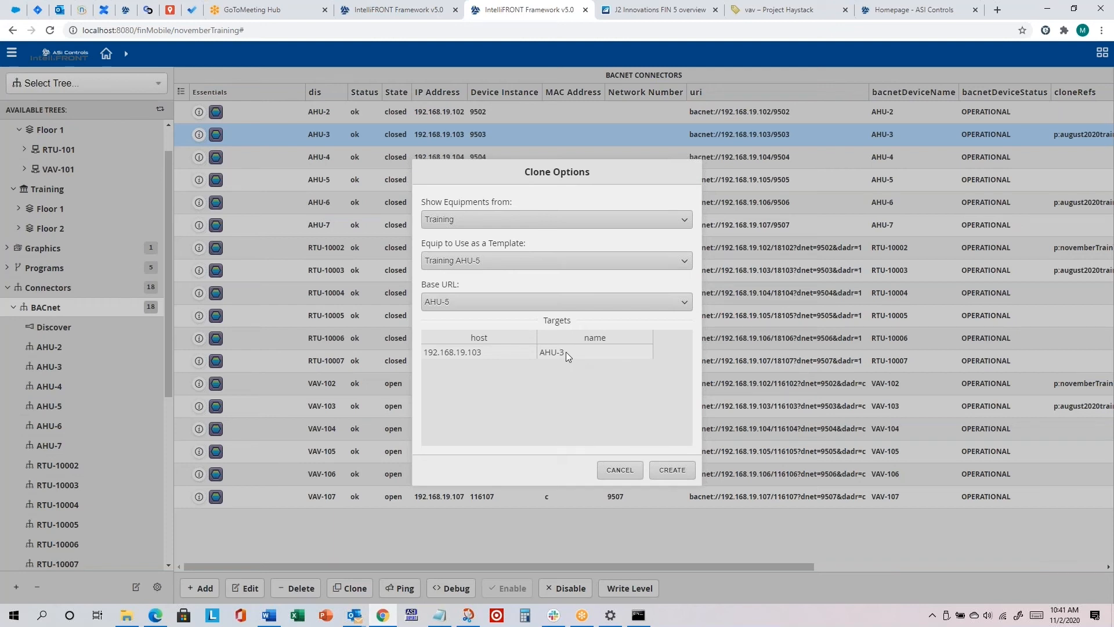
click(673, 470)
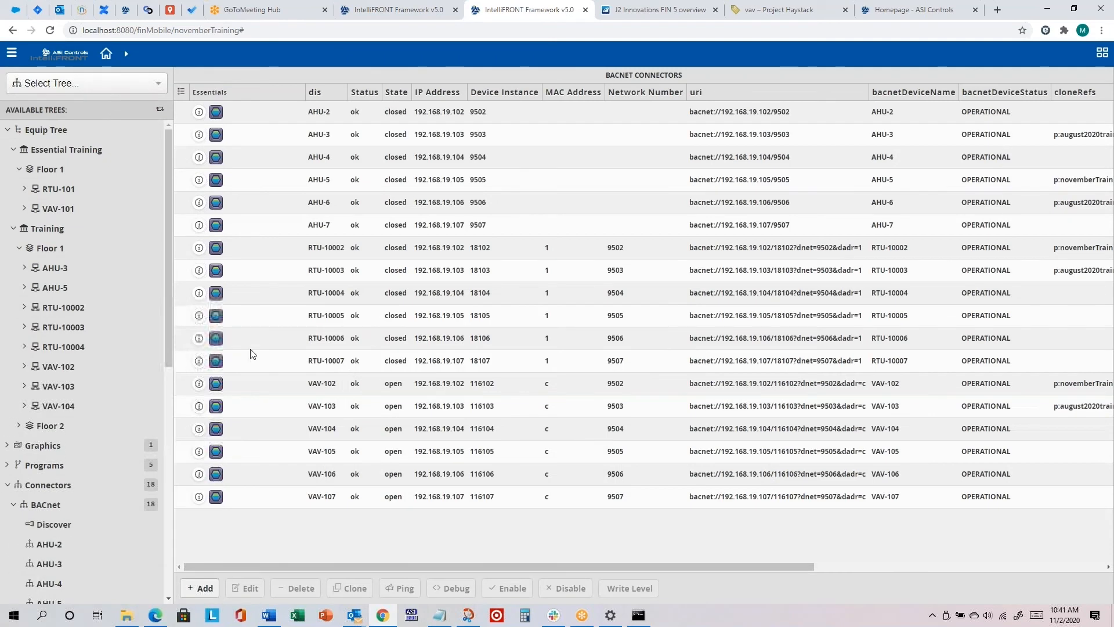
Step: Move the cloned AHU-3 from Floor 1 to Floor 2 of the Training site
click(61, 267)
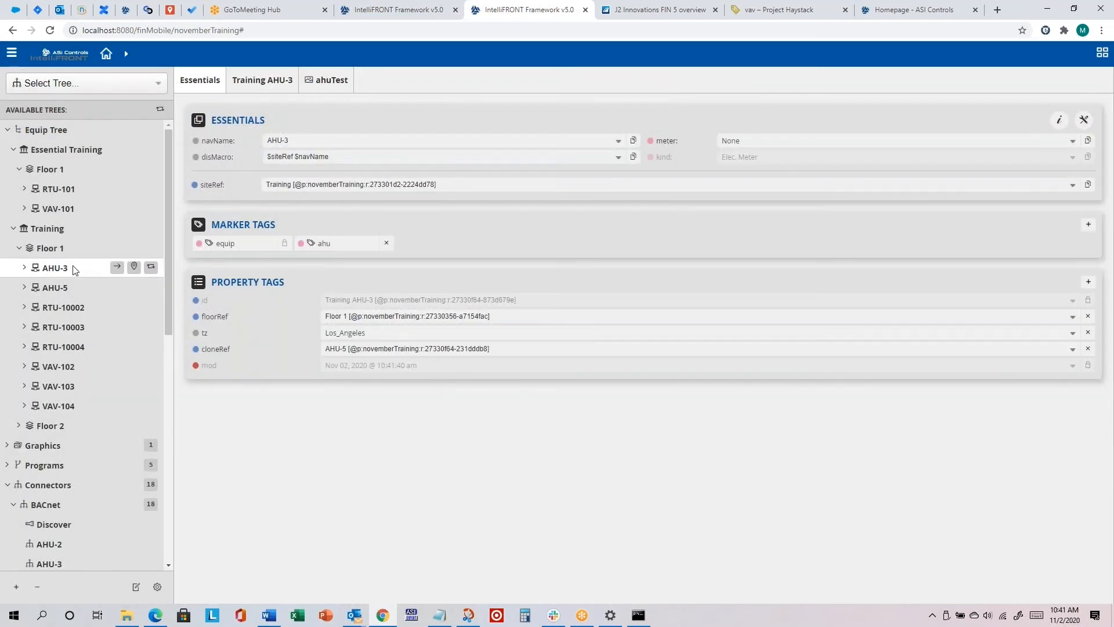
drag(73, 268, 68, 426)
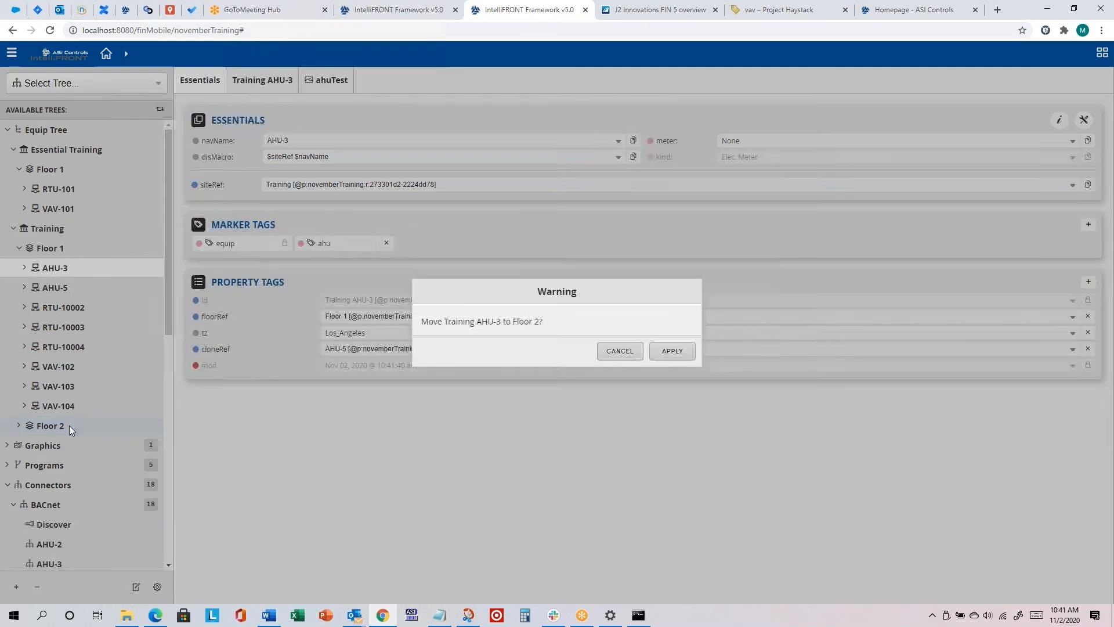
click(670, 350)
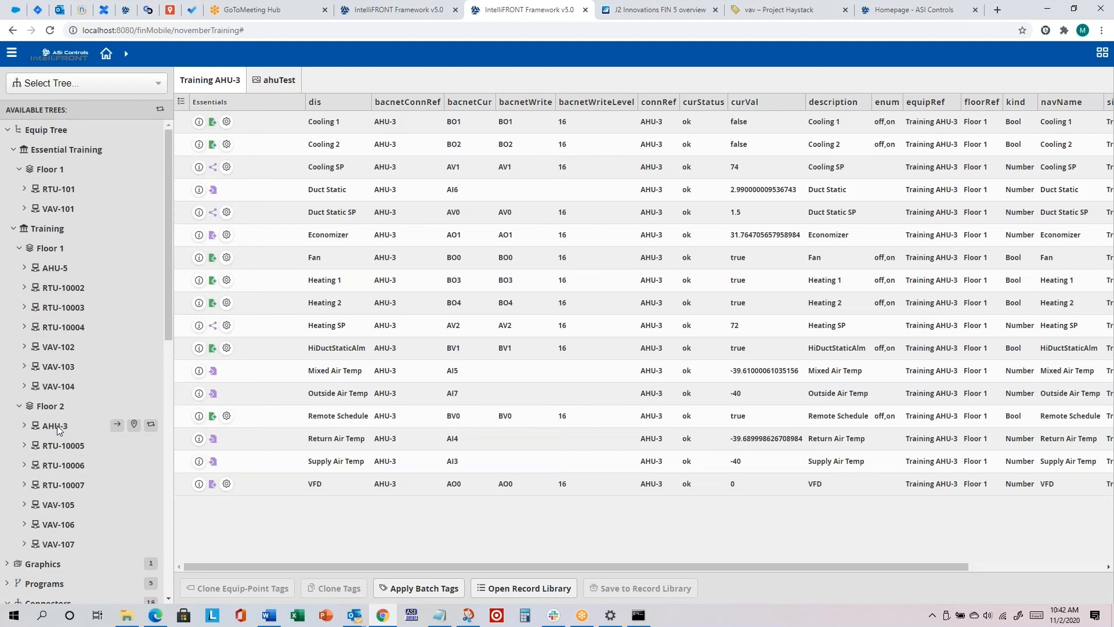
Step: Expand AHU-3 under Floor 2 and open its Mixed Air Temp point to check the cloned settings
click(25, 428)
scroll(88, 394, down, 6)
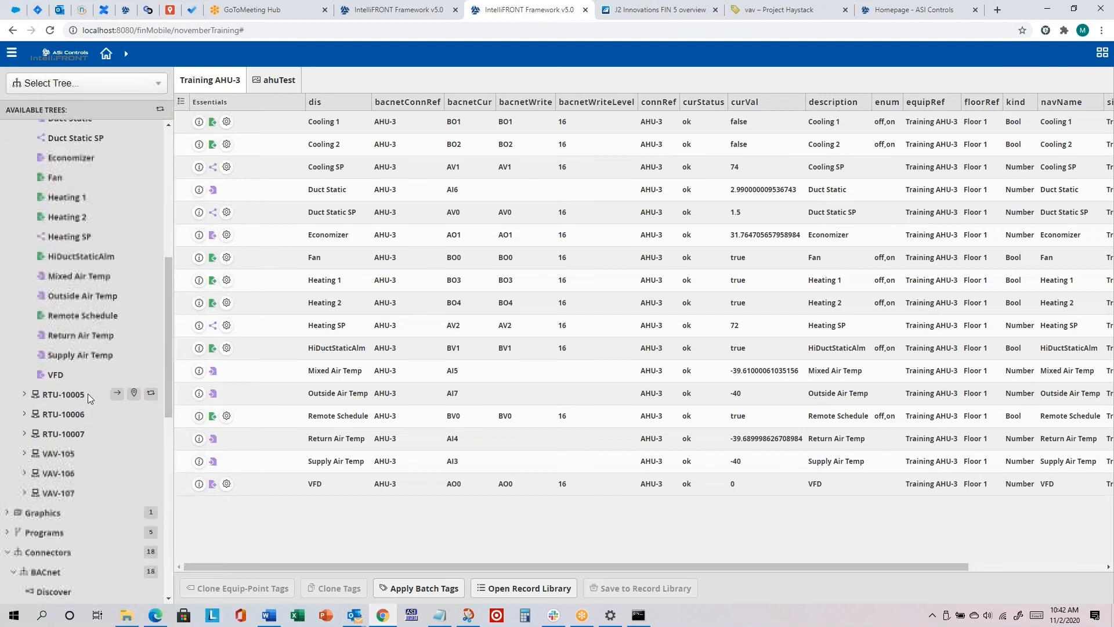
scroll(82, 389, up, 2)
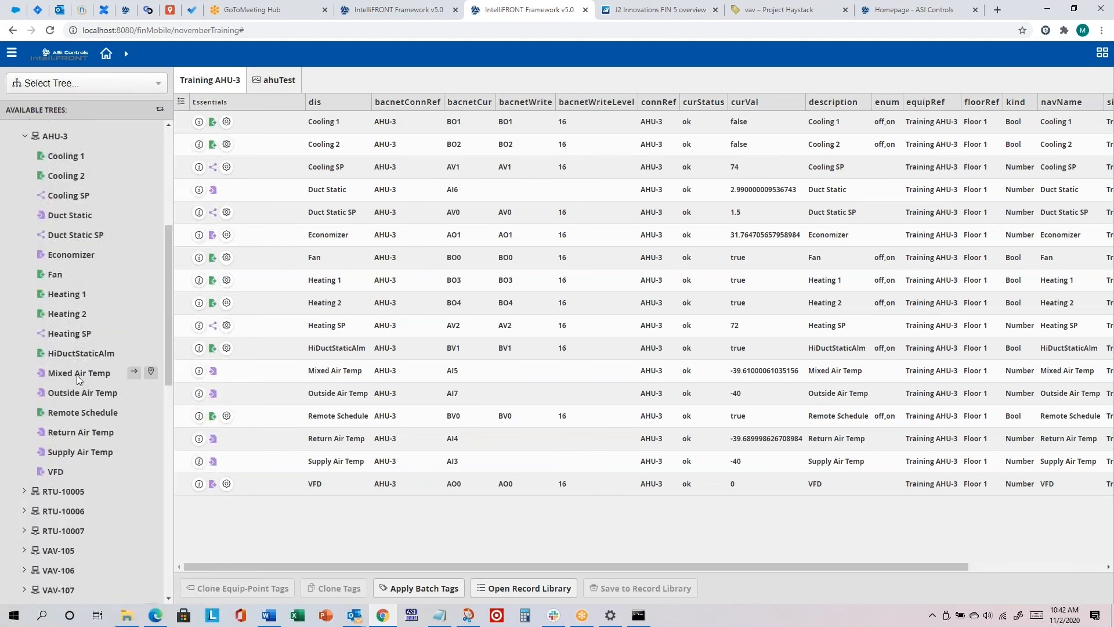
click(76, 375)
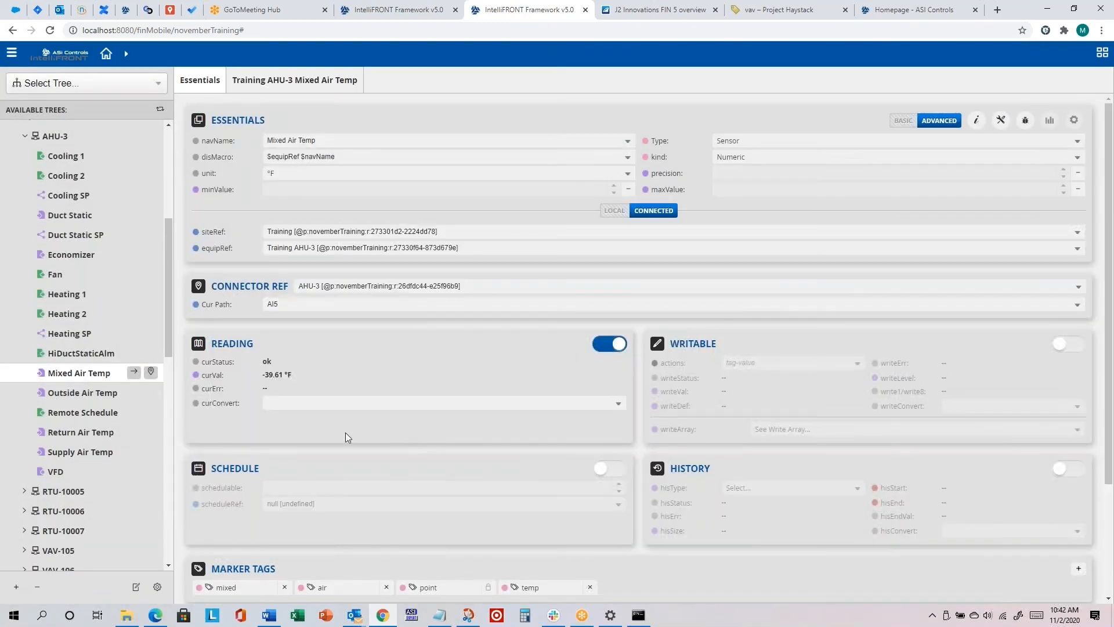
Step: Review the AHU-3 Mixed Air Temp point's marker and property tags, and collapse AHU-3 in the equipment tree
scroll(64, 182, up, 3)
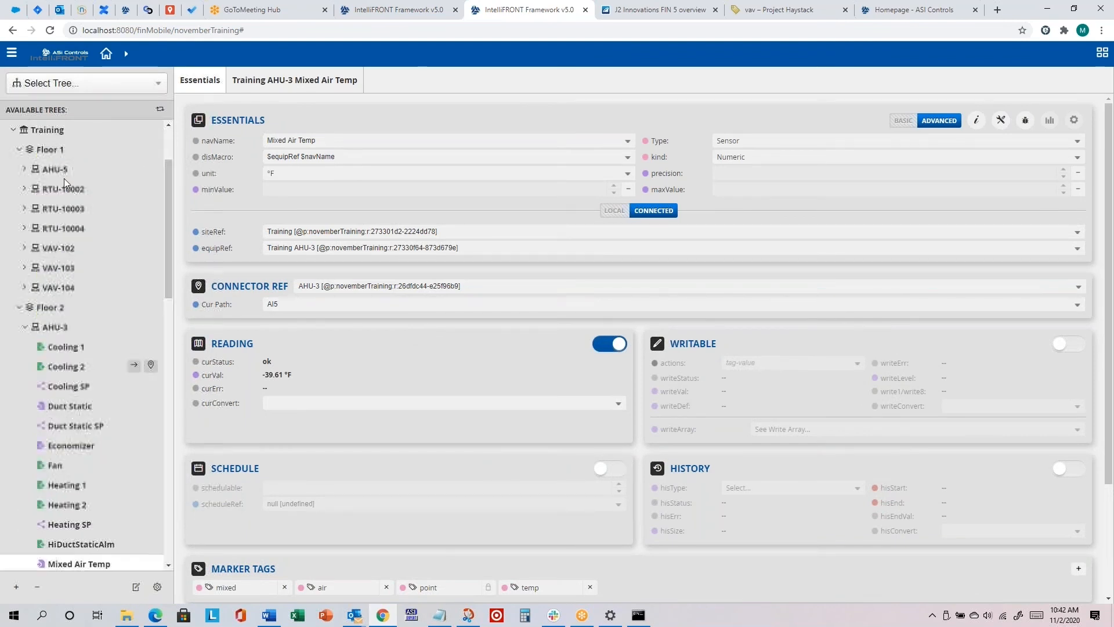
scroll(169, 426, down, 1)
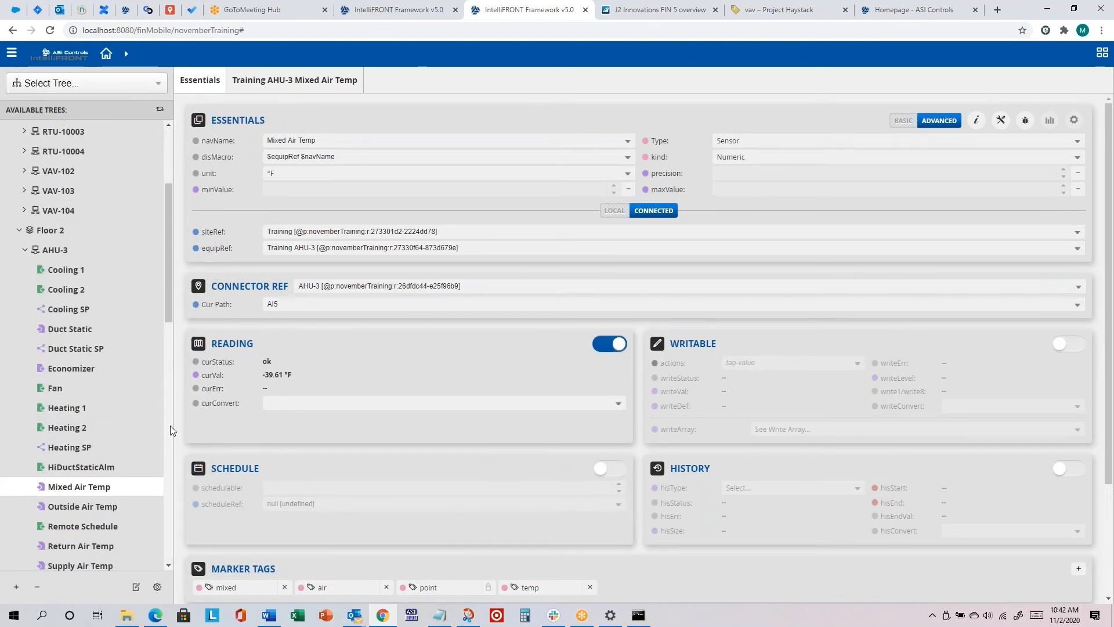
scroll(91, 416, down, 2)
scroll(308, 350, down, 2)
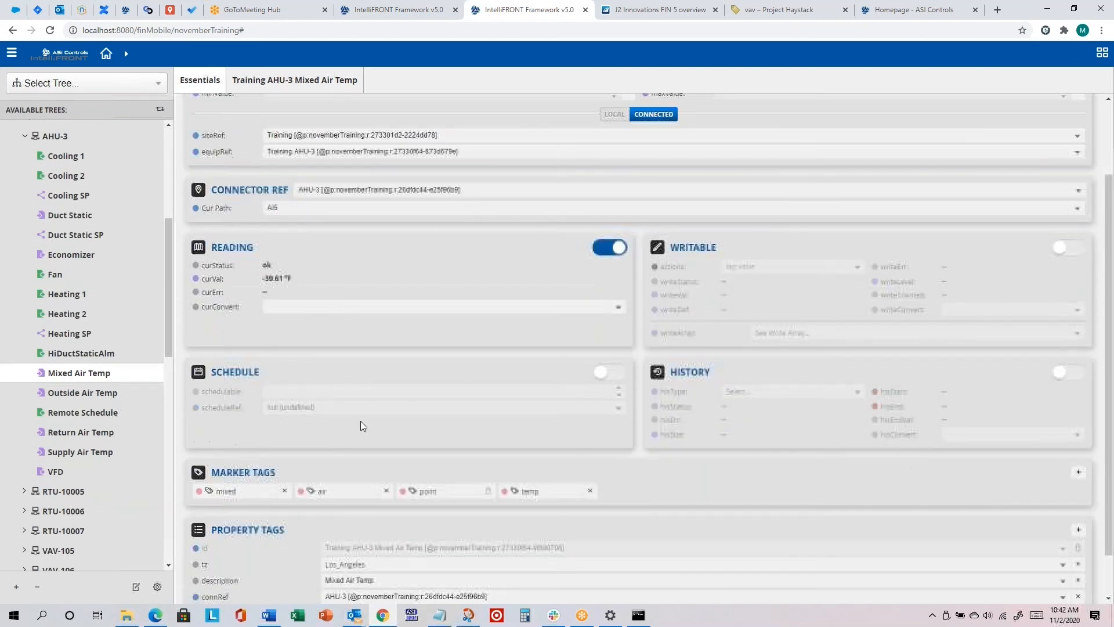
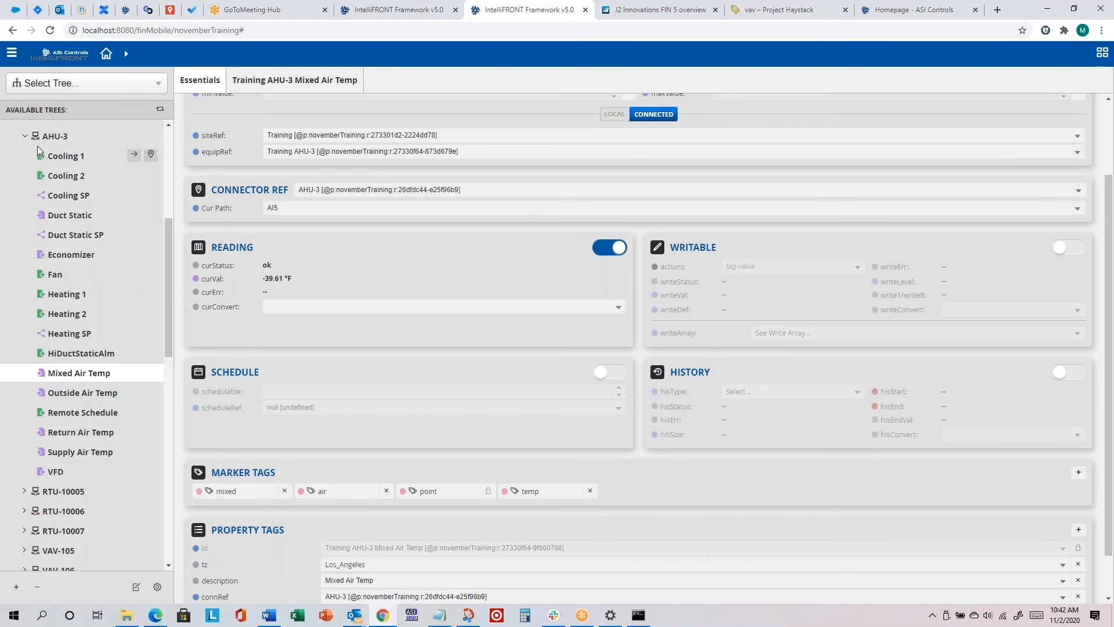
click(25, 137)
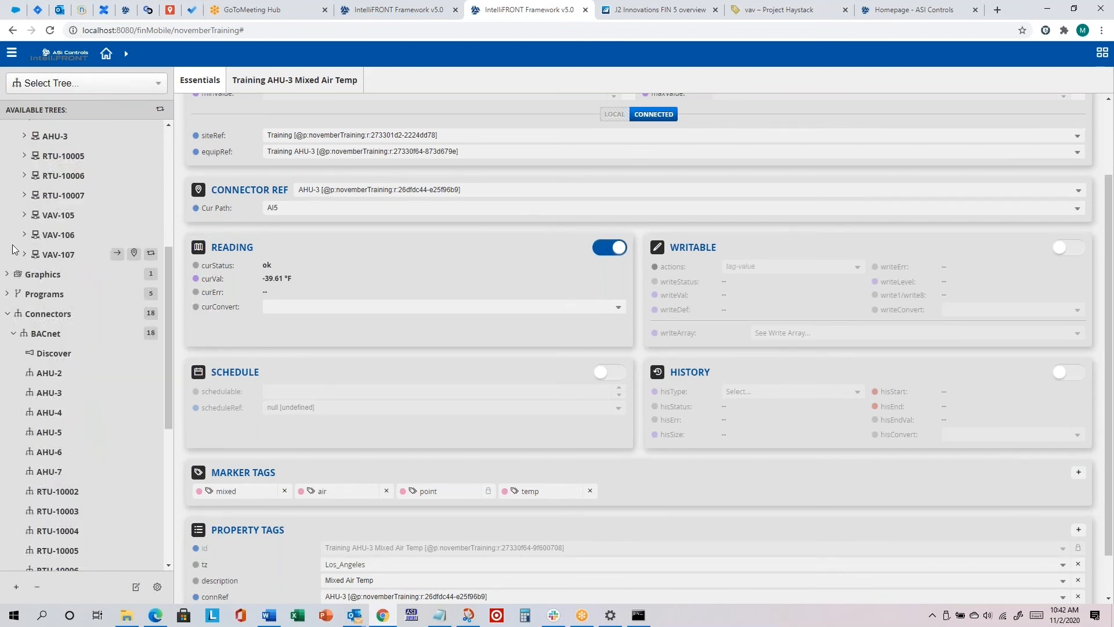
scroll(48, 228, up, 4)
scroll(49, 228, up, 1)
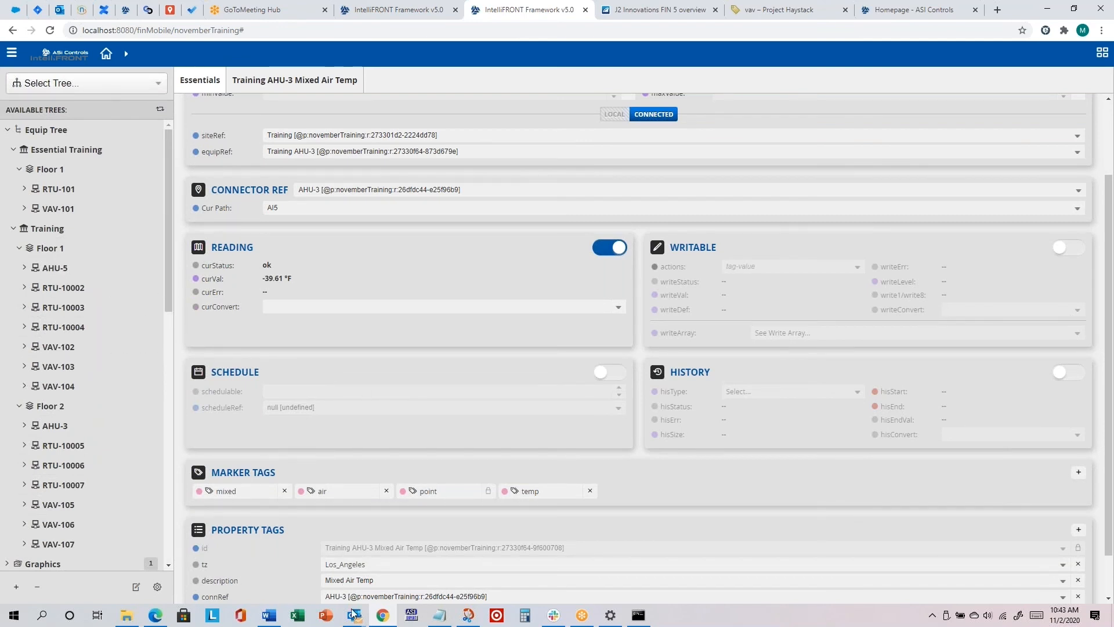
Step: Check the next AHU lab step in the PDF lab guide and set IntelliFRONT's navigation context to VAV-102 on the Training site's Floor 1
click(154, 619)
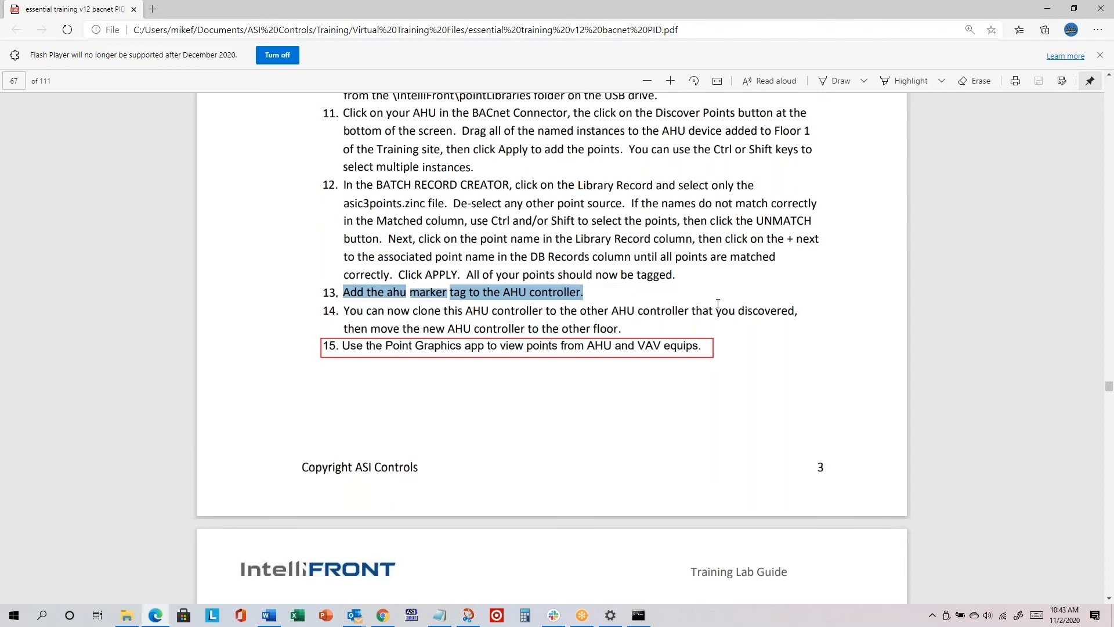
key(alt+Tab)
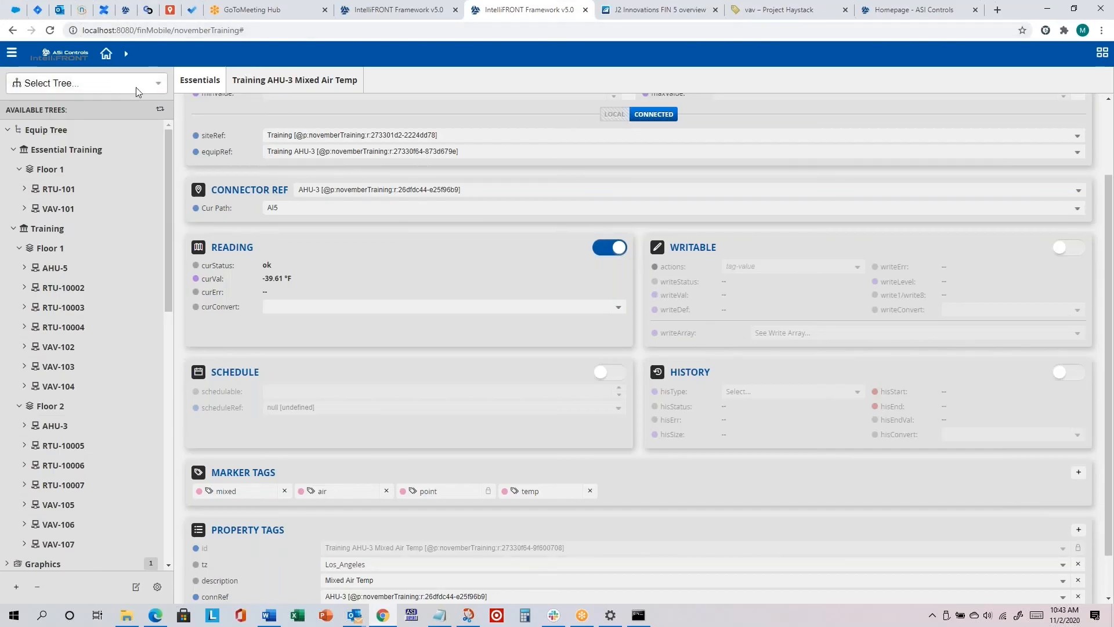
click(126, 55)
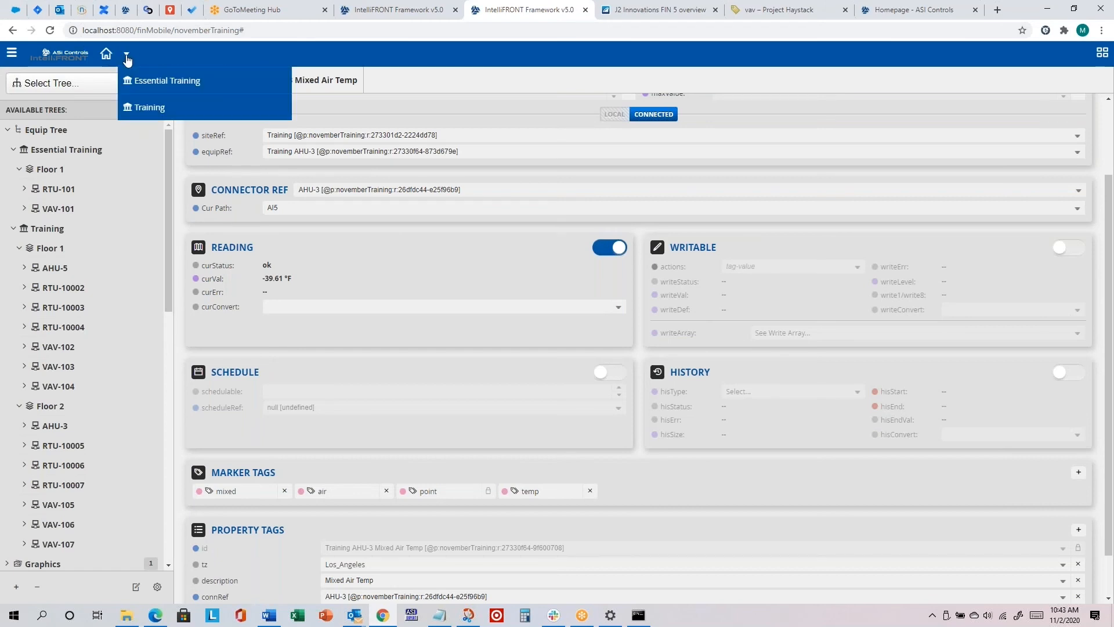
click(159, 109)
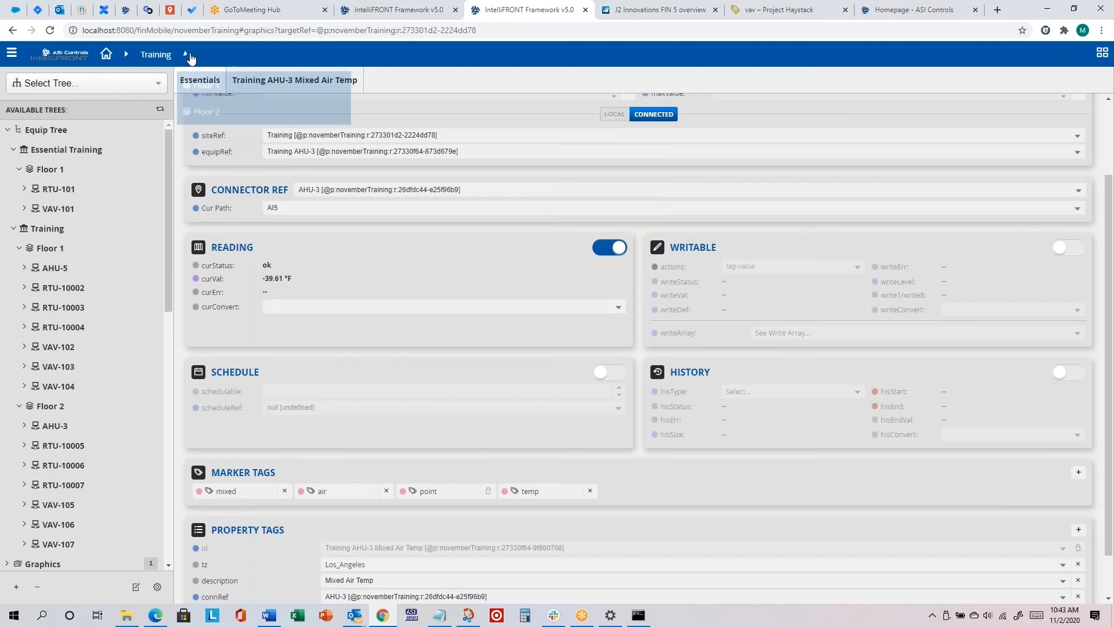
click(186, 54)
click(207, 81)
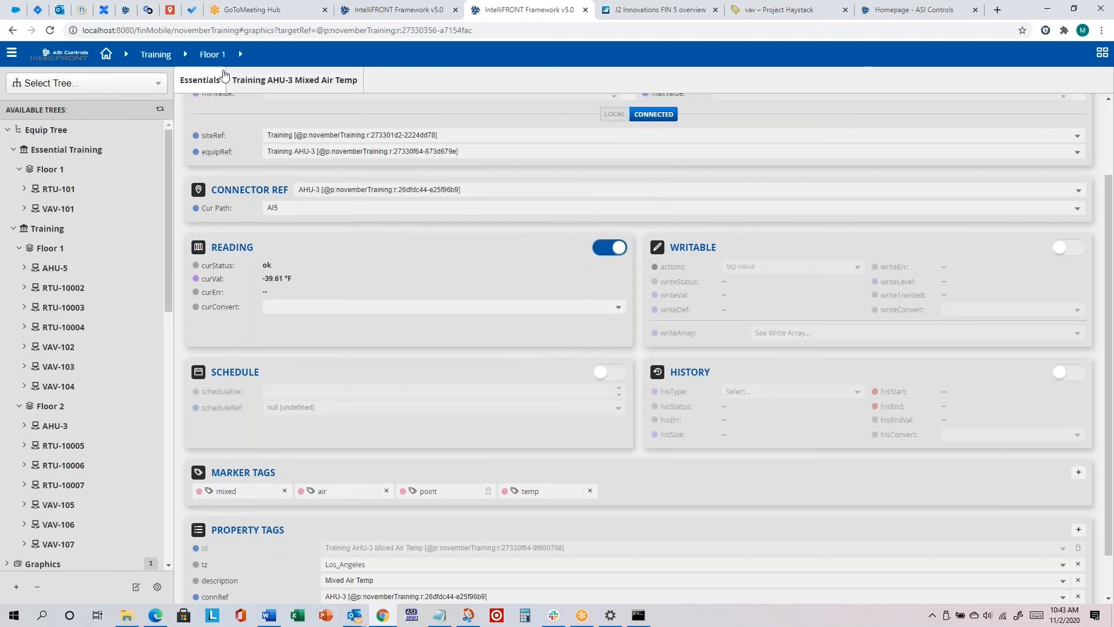
click(241, 56)
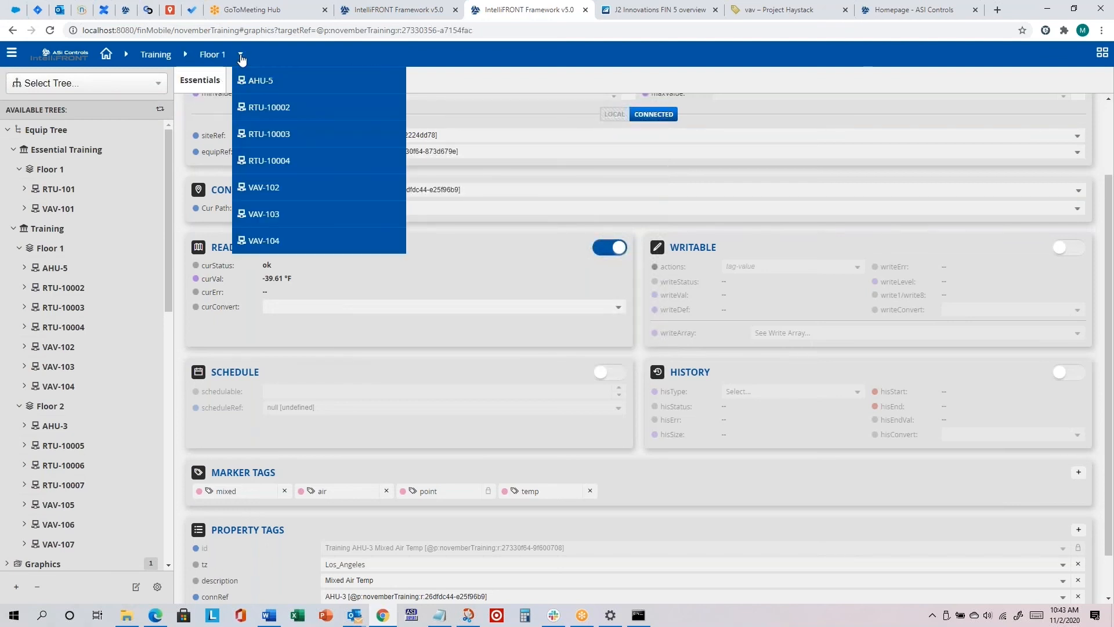
click(274, 189)
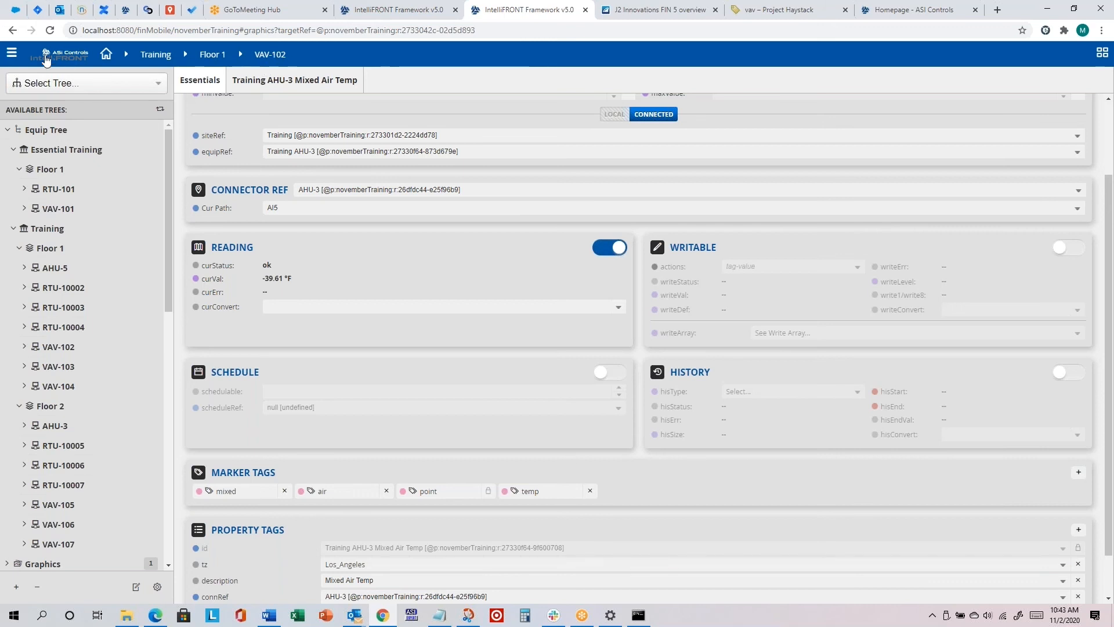
Step: Open the Point Graphics app for VAV-102 and look through its list of points and their images
click(12, 53)
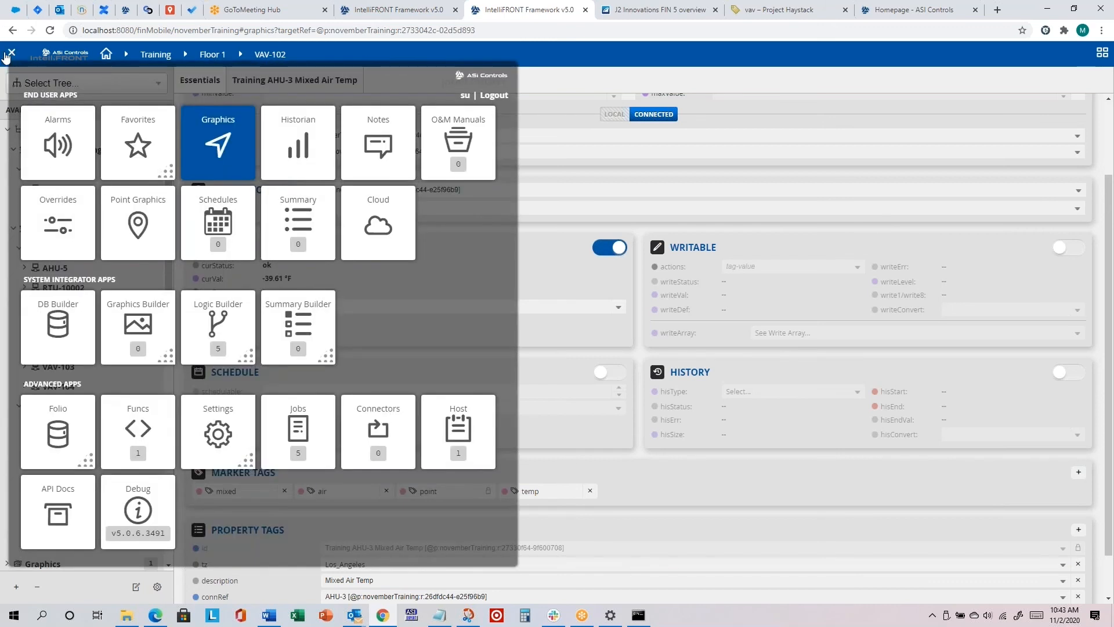
click(135, 218)
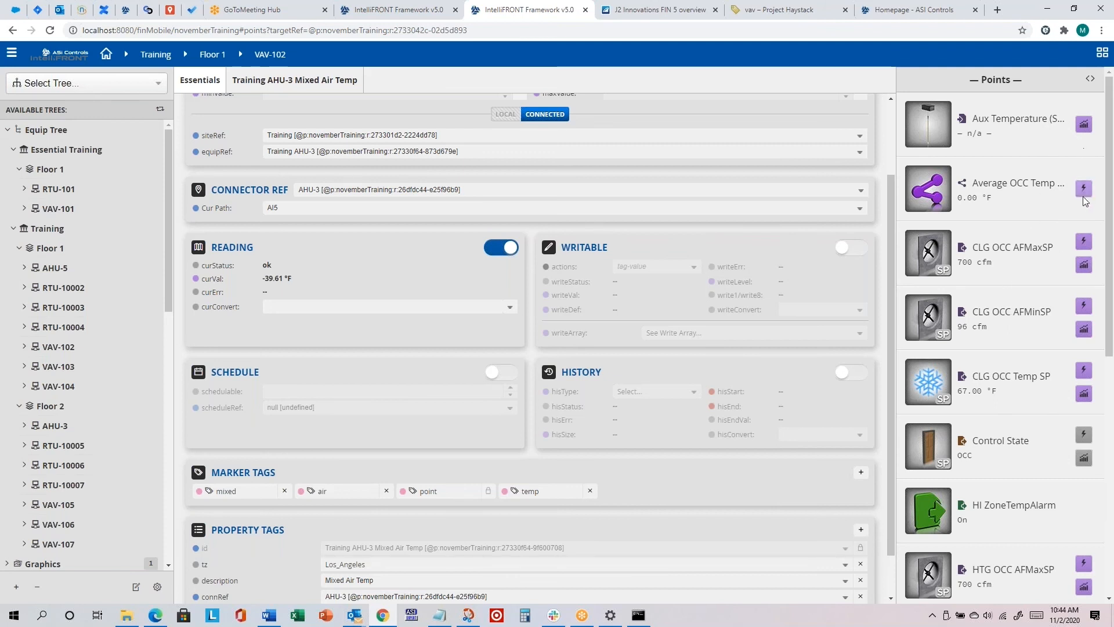
click(1084, 128)
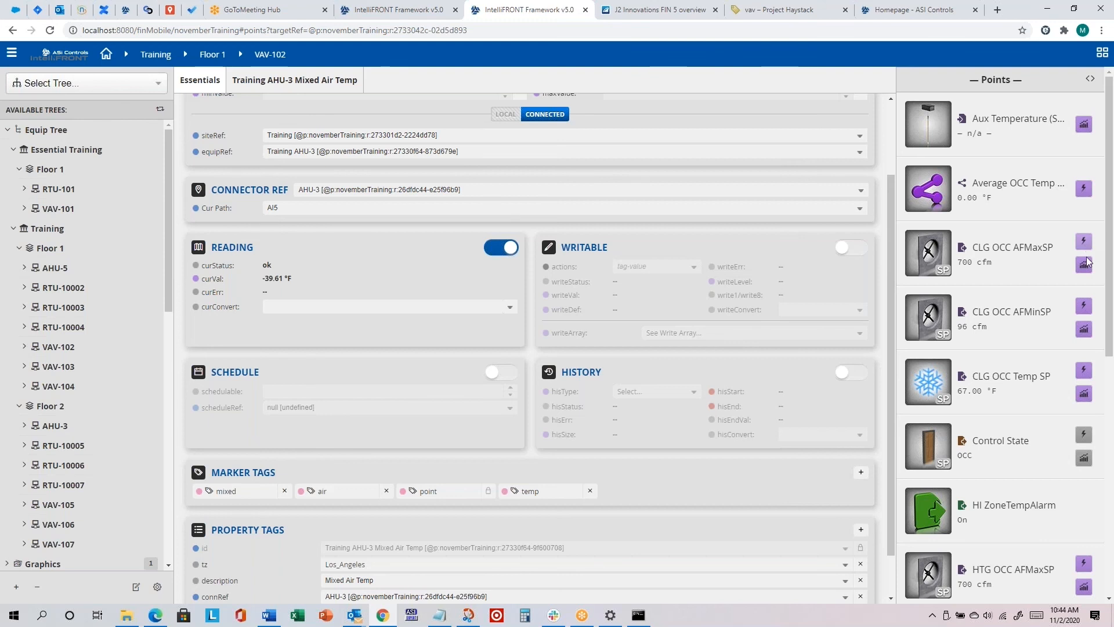
scroll(1076, 315, down, 5)
scroll(1077, 315, down, 4)
scroll(950, 75, up, 7)
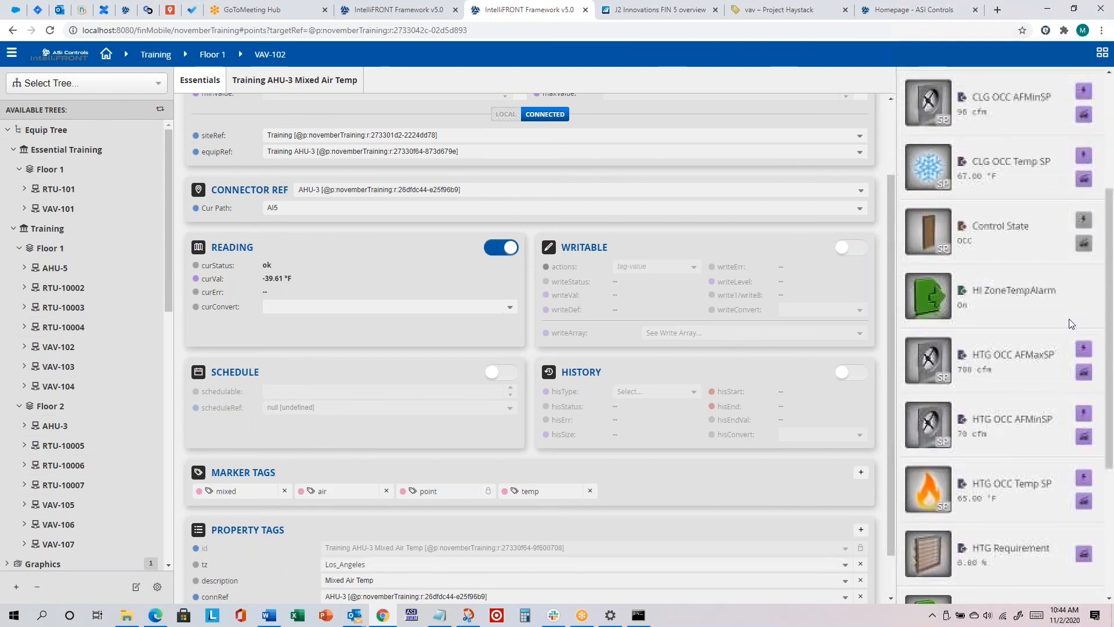
scroll(950, 76, up, 2)
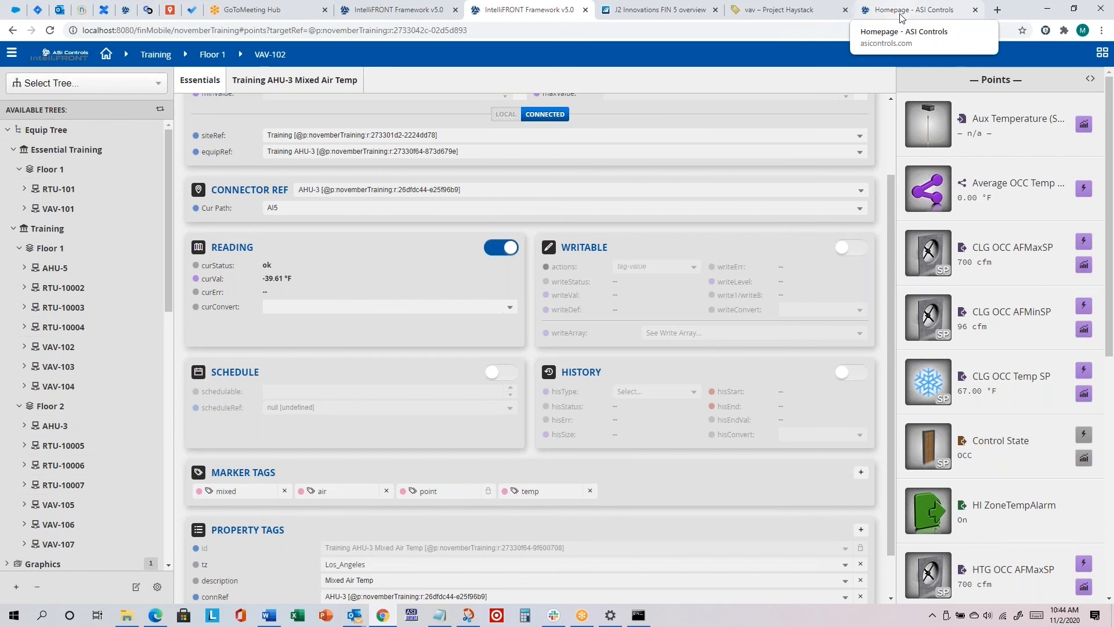
Step: Search the web for "fin framework wiki" in place of the ASI Controls homepage and open the FIN Framework - FIN Docs result
click(942, 12)
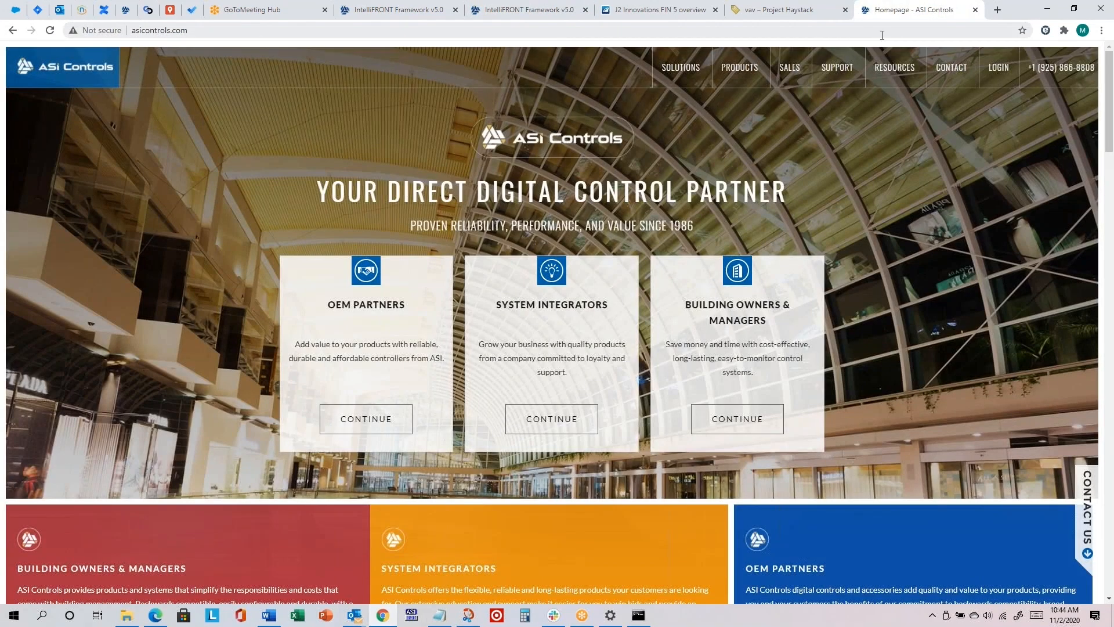
click(885, 35)
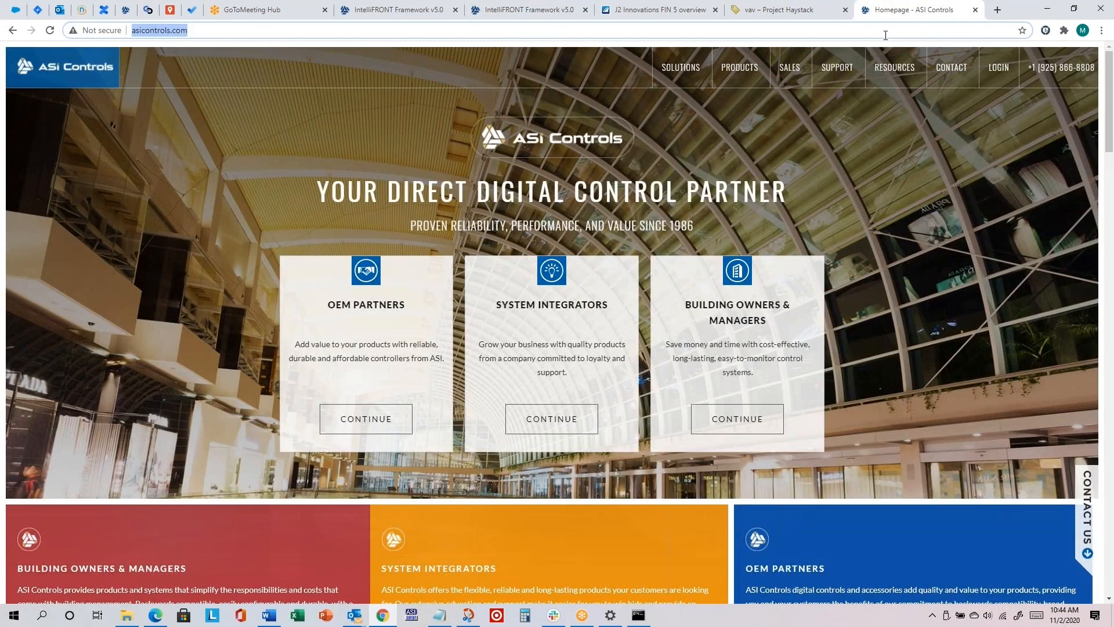
text(finfr)
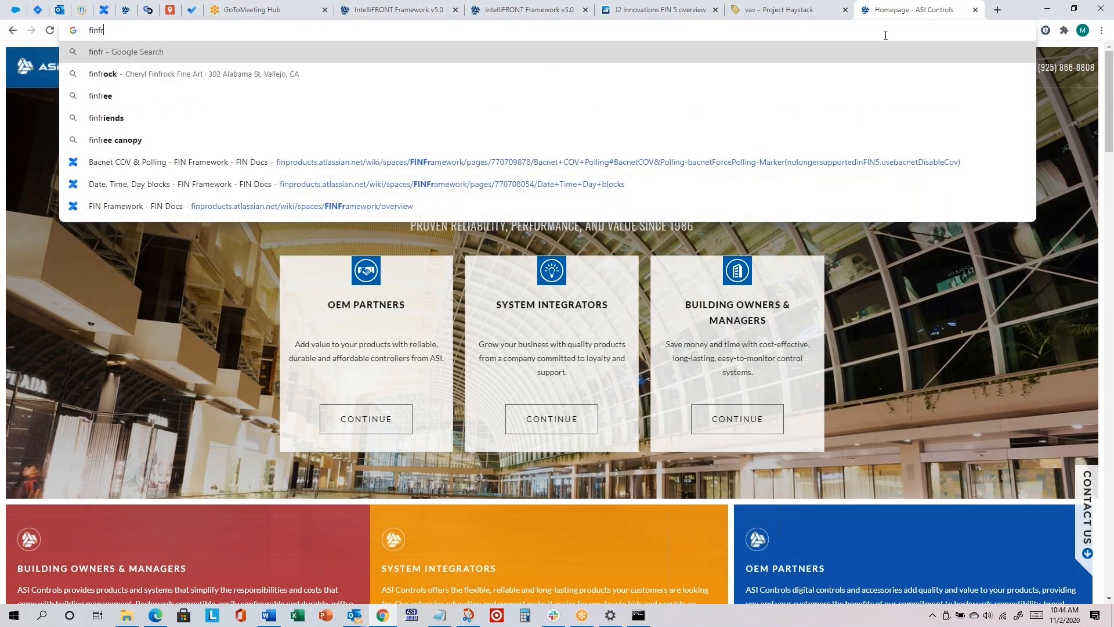
key(BackSpace)
key(BackSpace)
text(fr)
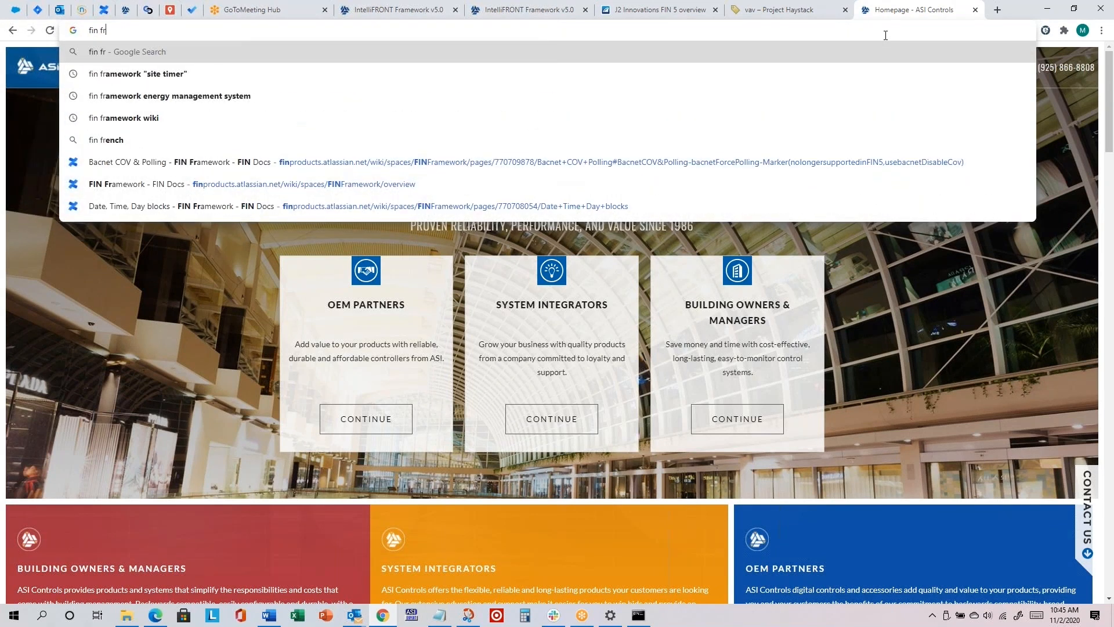
text(amework wi)
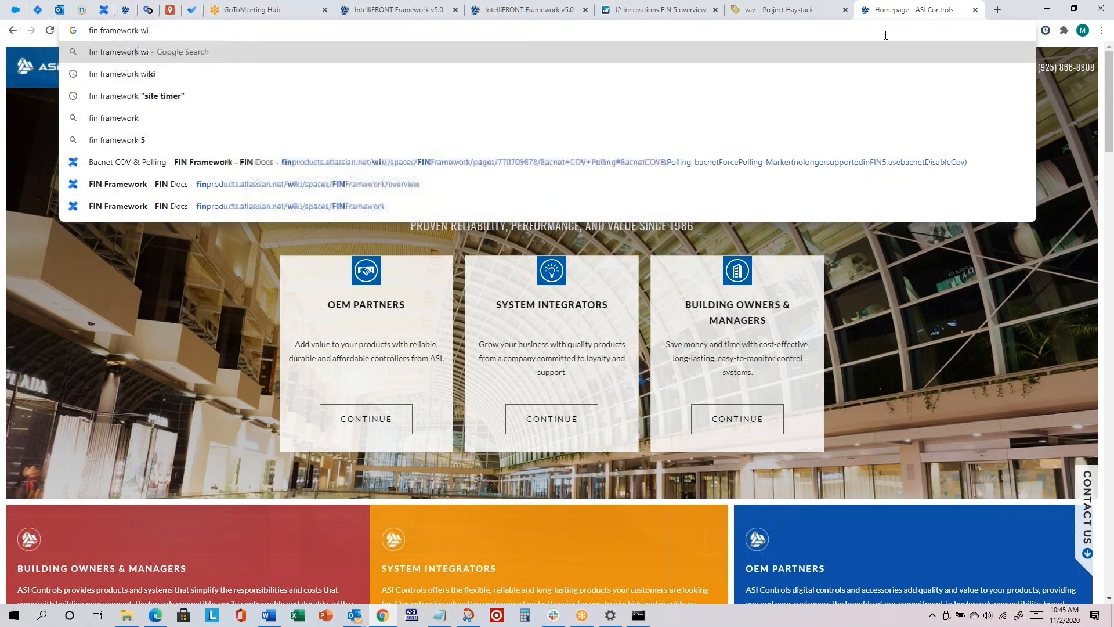
text(ki)
key(Return)
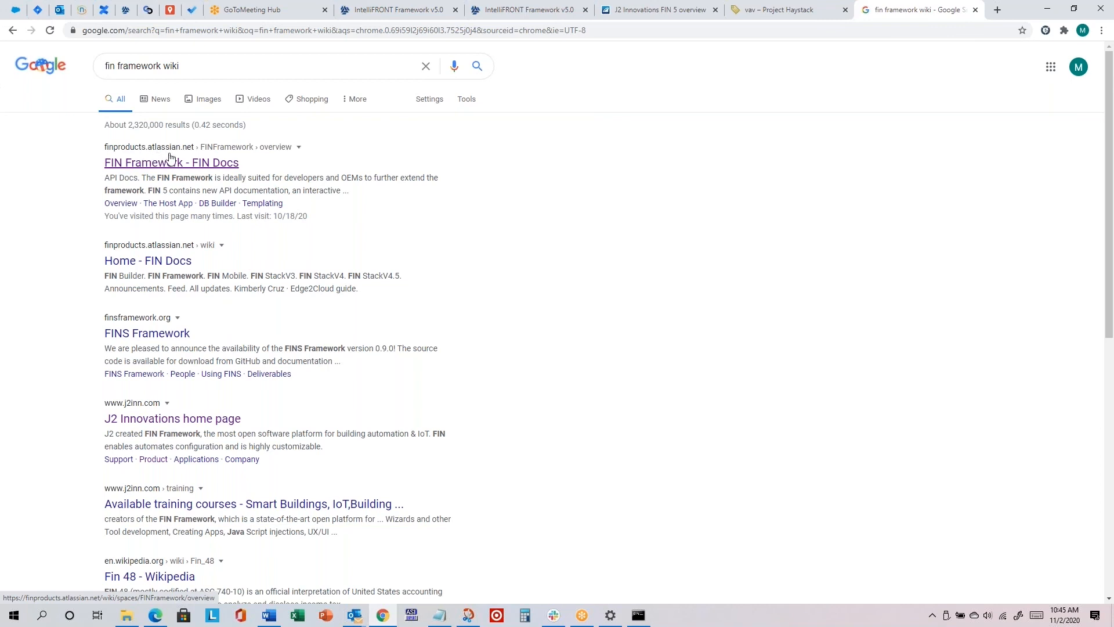
click(214, 168)
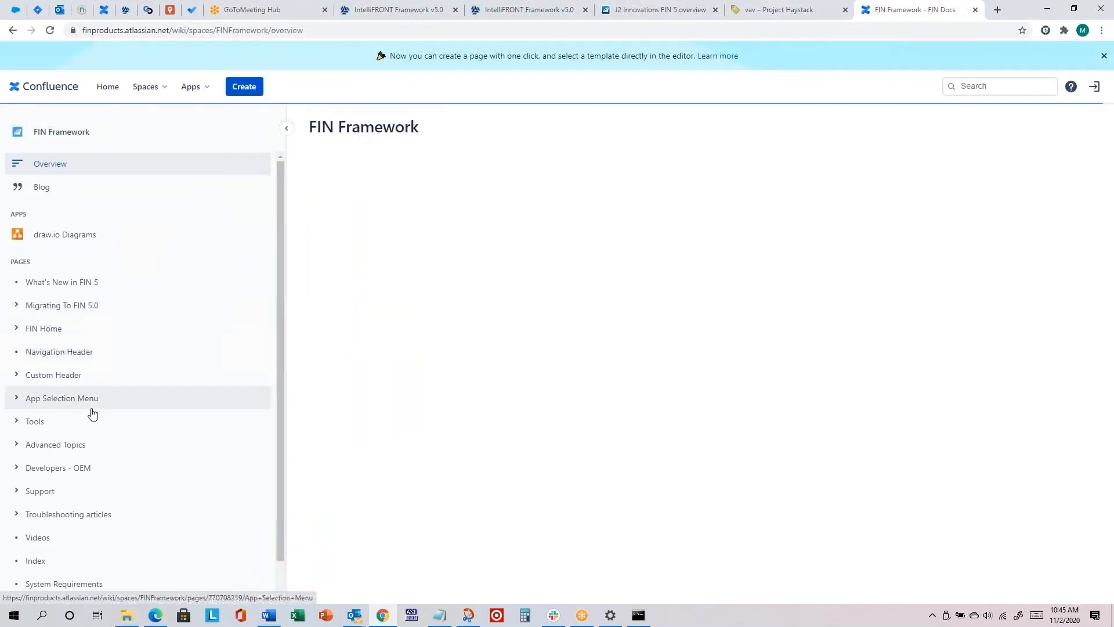
Step: Find the Point Graphics documentation page among the End User Apps of the App Selection Menu and open it
scroll(173, 383, down, 1)
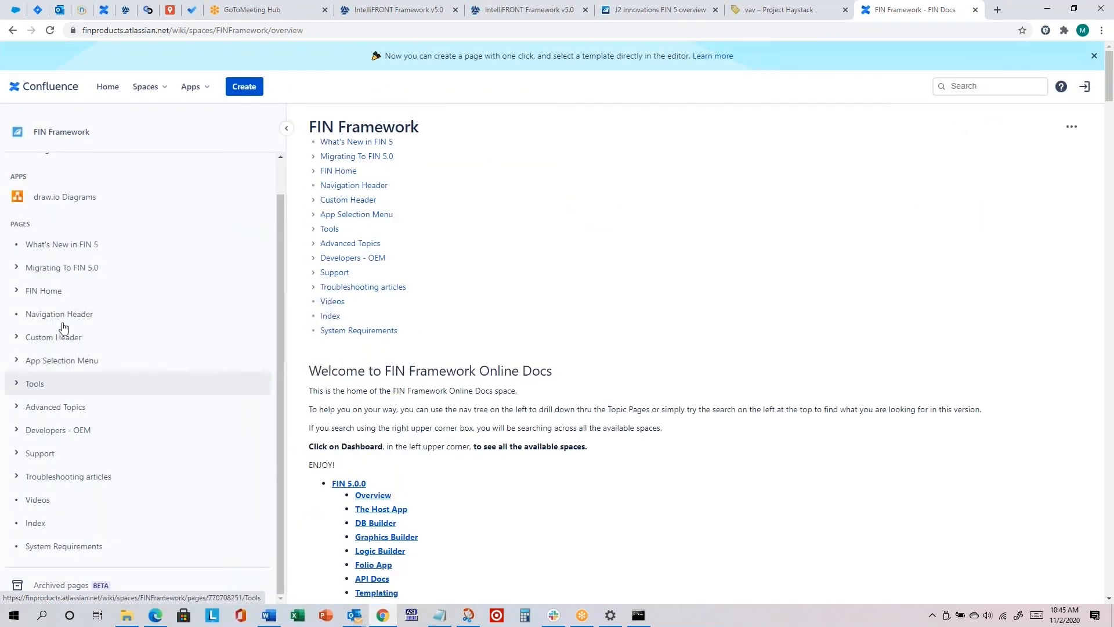
click(16, 387)
scroll(16, 385, down, 2)
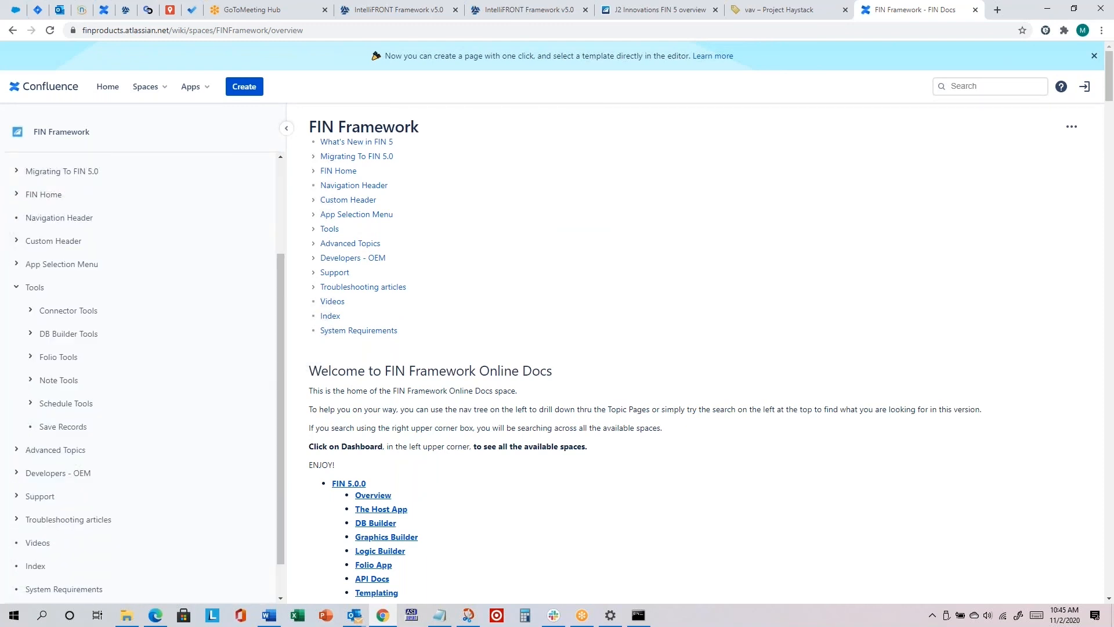
click(16, 264)
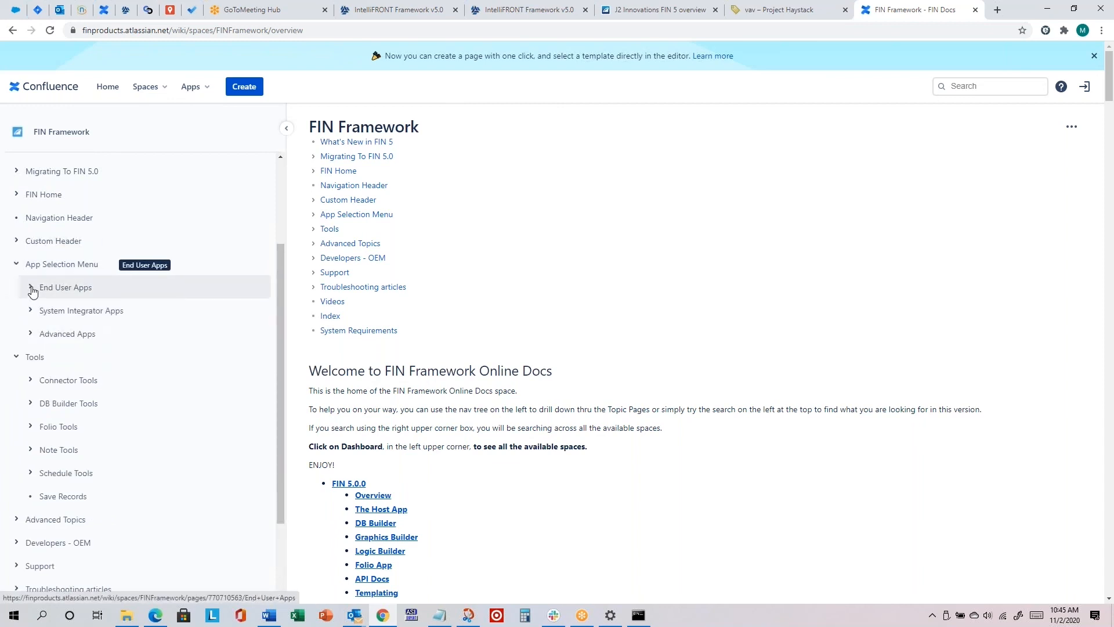
click(30, 289)
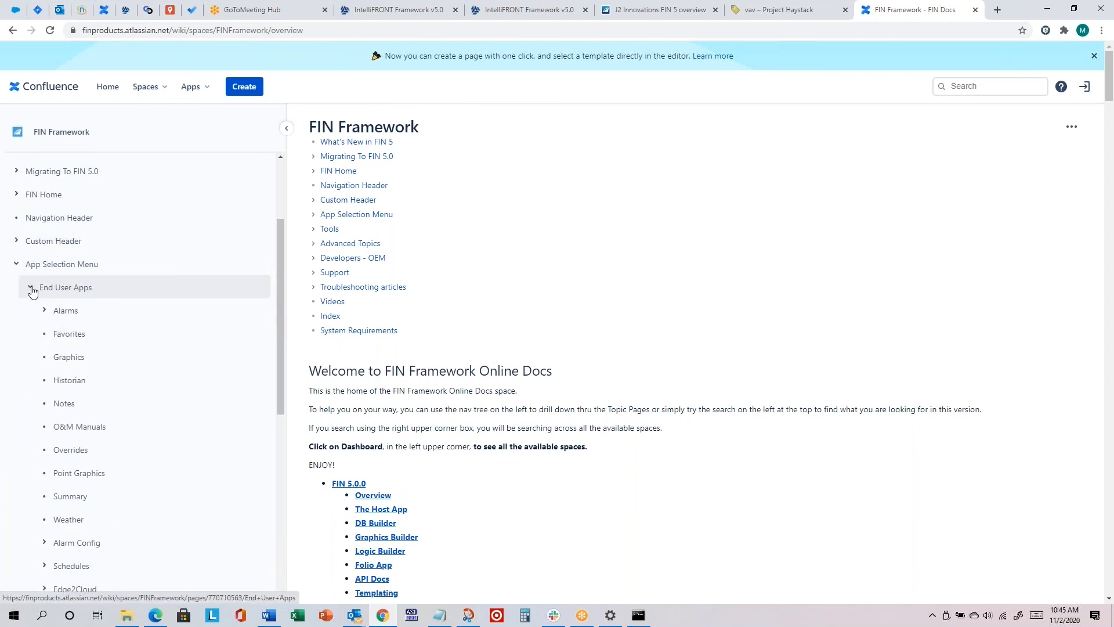
click(83, 476)
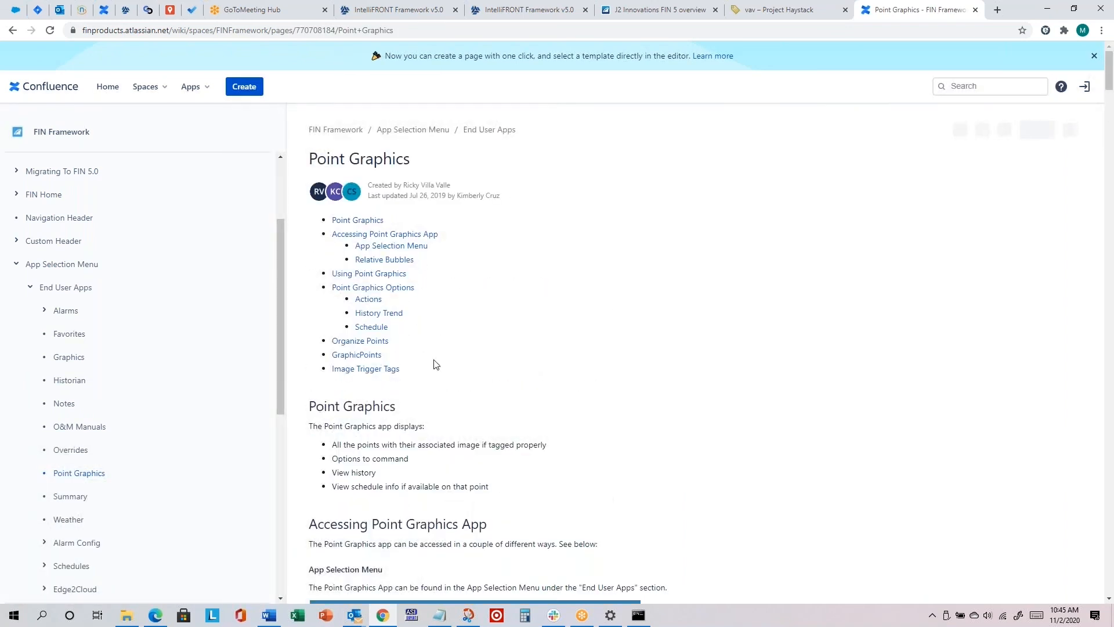
Step: Examine the Image Trigger Tags table on the Point Graphics page for the tags that trigger each point image
scroll(586, 438, down, 15)
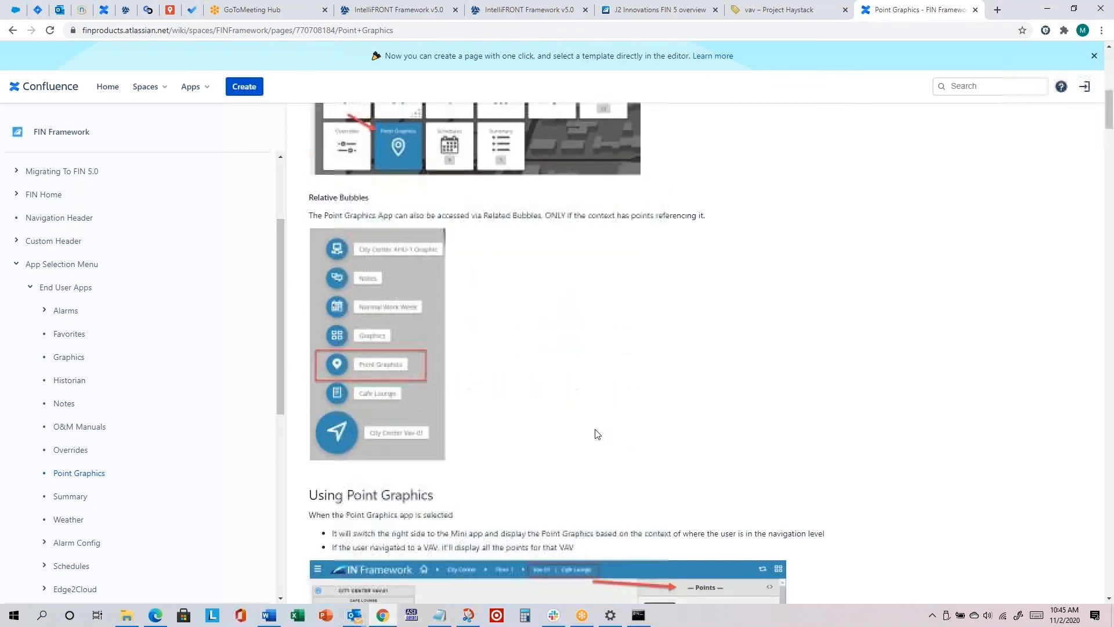
scroll(597, 434, down, 20)
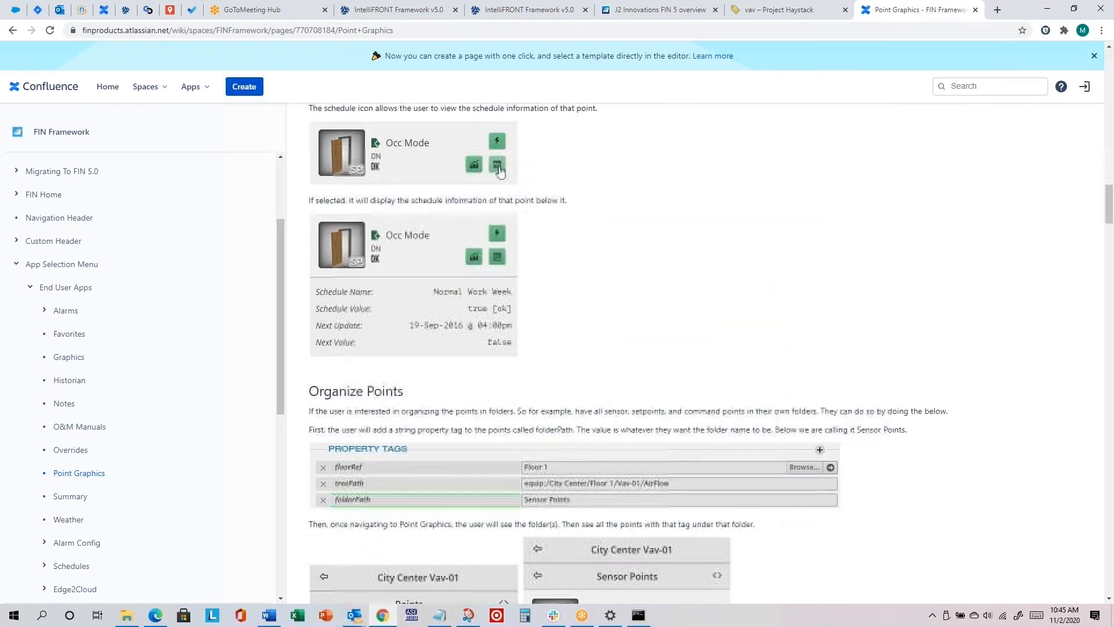
scroll(584, 435, down, 2)
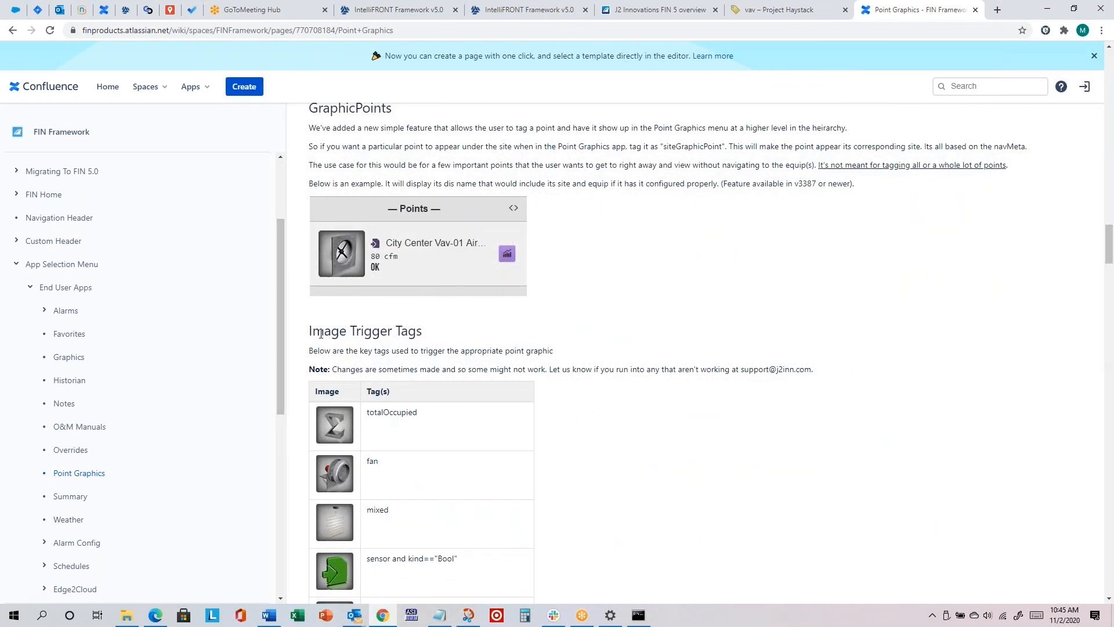
scroll(441, 338, down, 3)
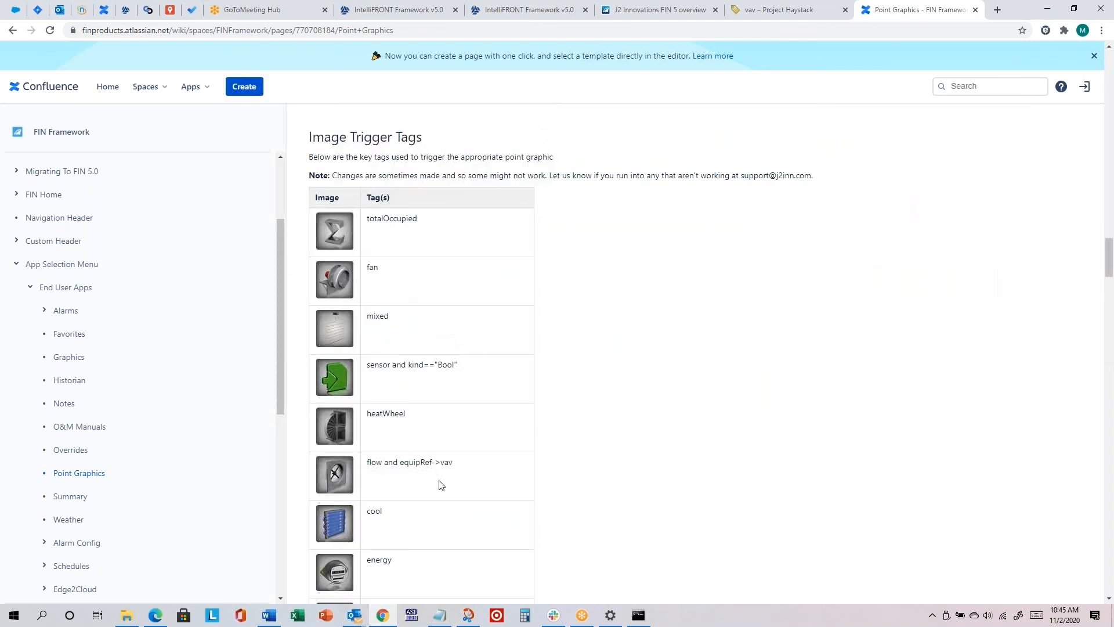
scroll(439, 485, down, 3)
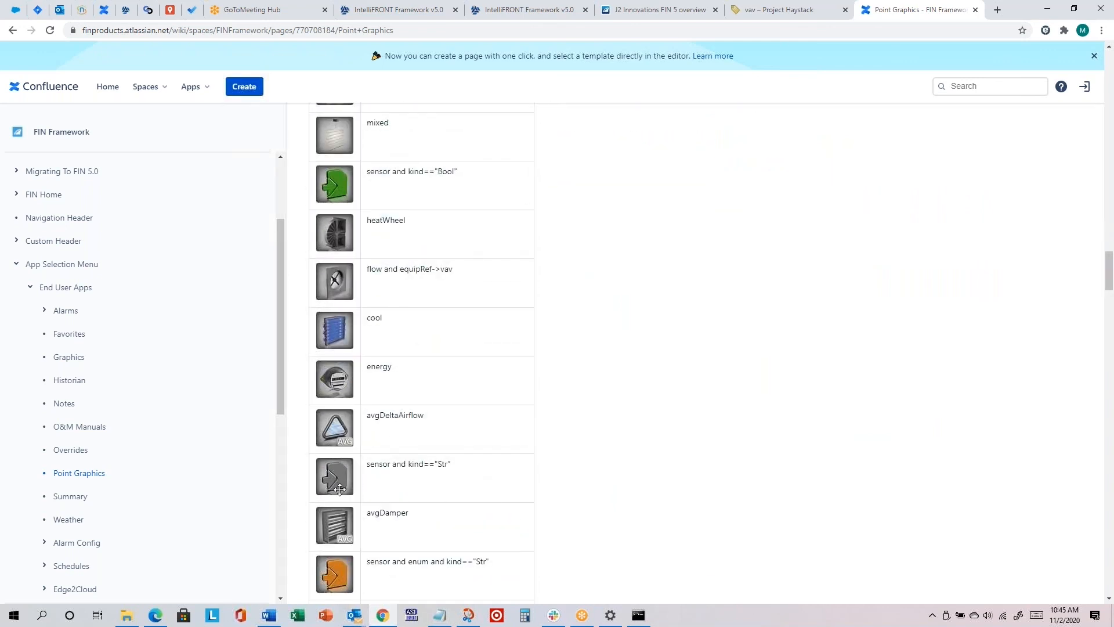
Step: Read through the remaining rows of the Image Trigger Tags table down to the zone tag and highlight that tag
scroll(340, 489, down, 3)
scroll(356, 500, down, 2)
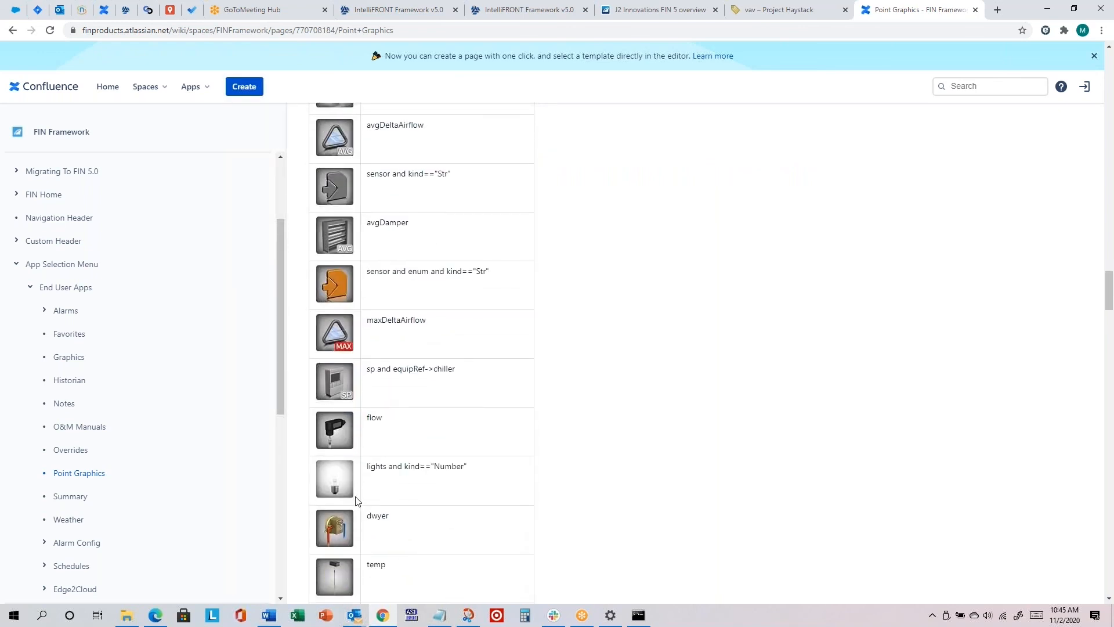
scroll(403, 468, down, 3)
scroll(402, 468, down, 2)
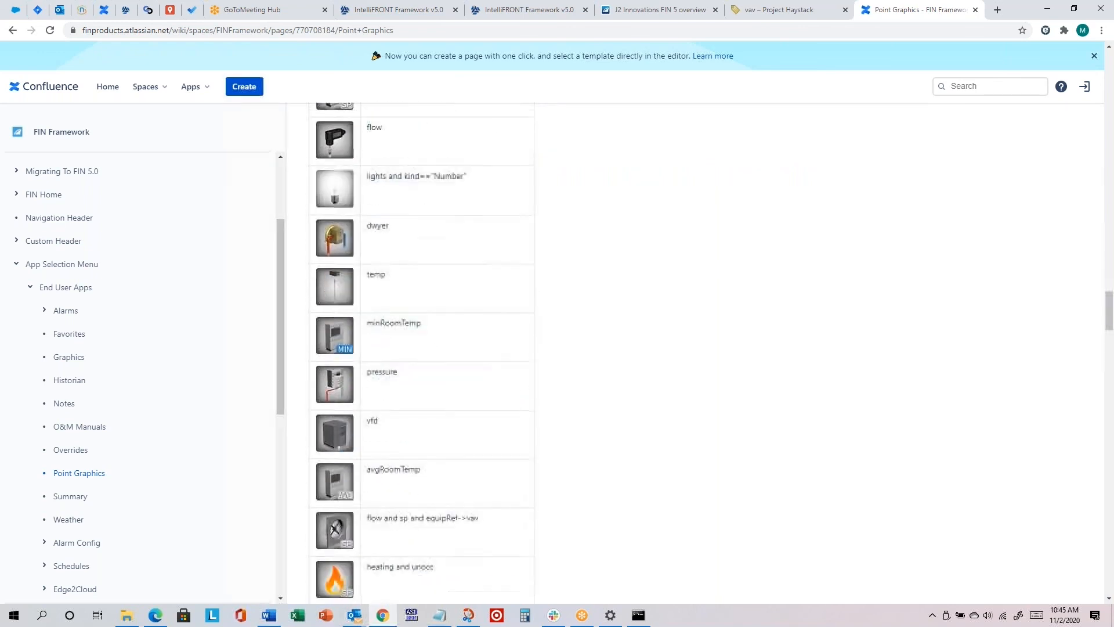
scroll(402, 468, down, 6)
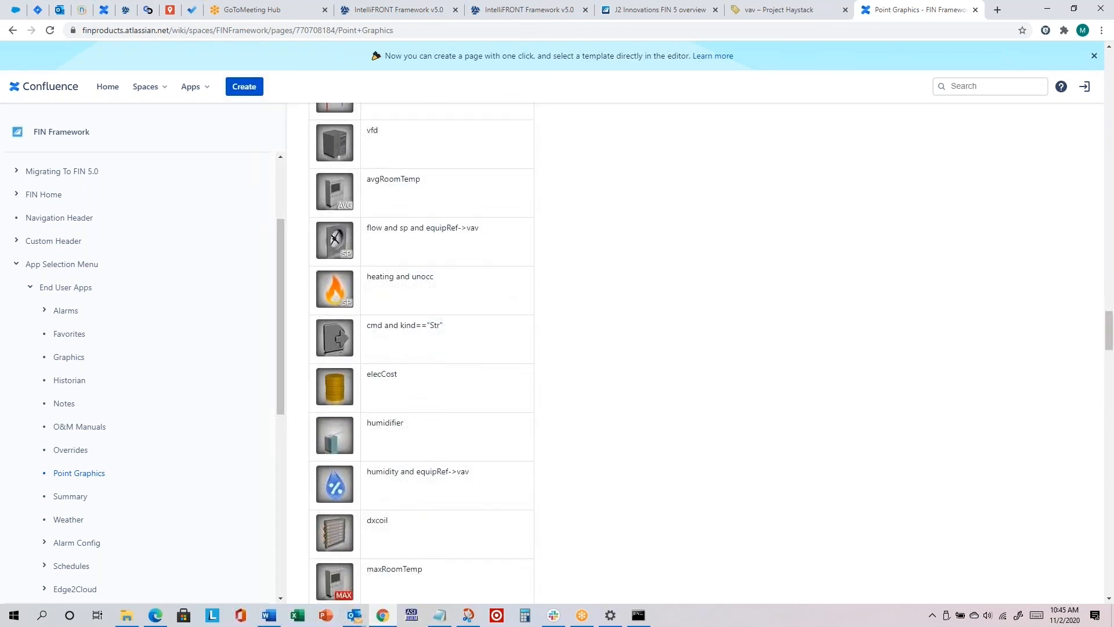
scroll(402, 467, down, 3)
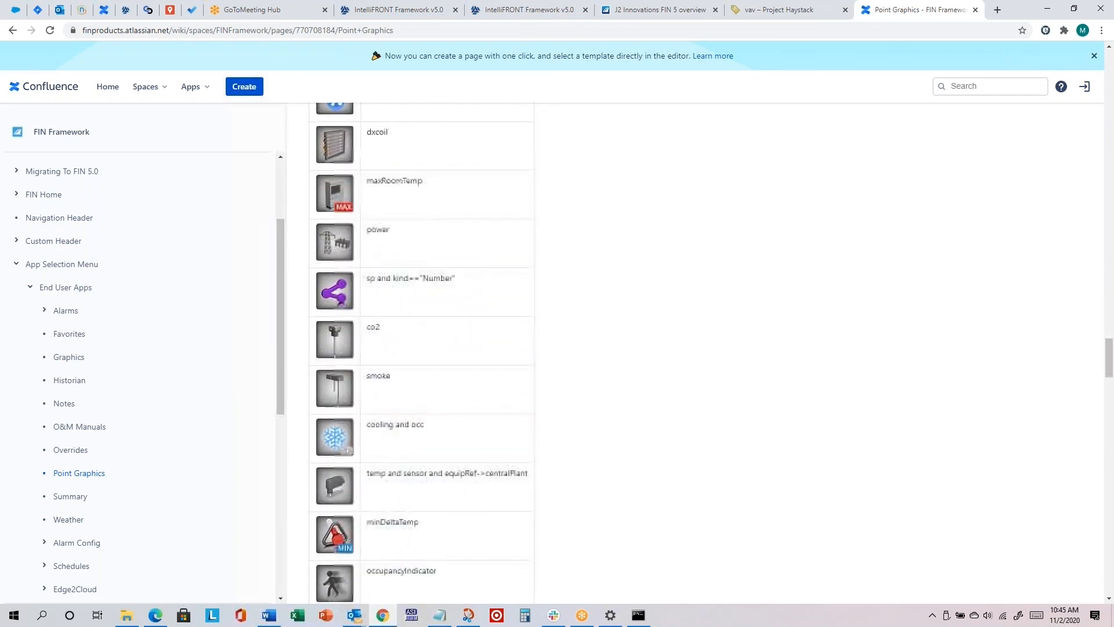
scroll(402, 468, down, 1)
scroll(403, 467, down, 5)
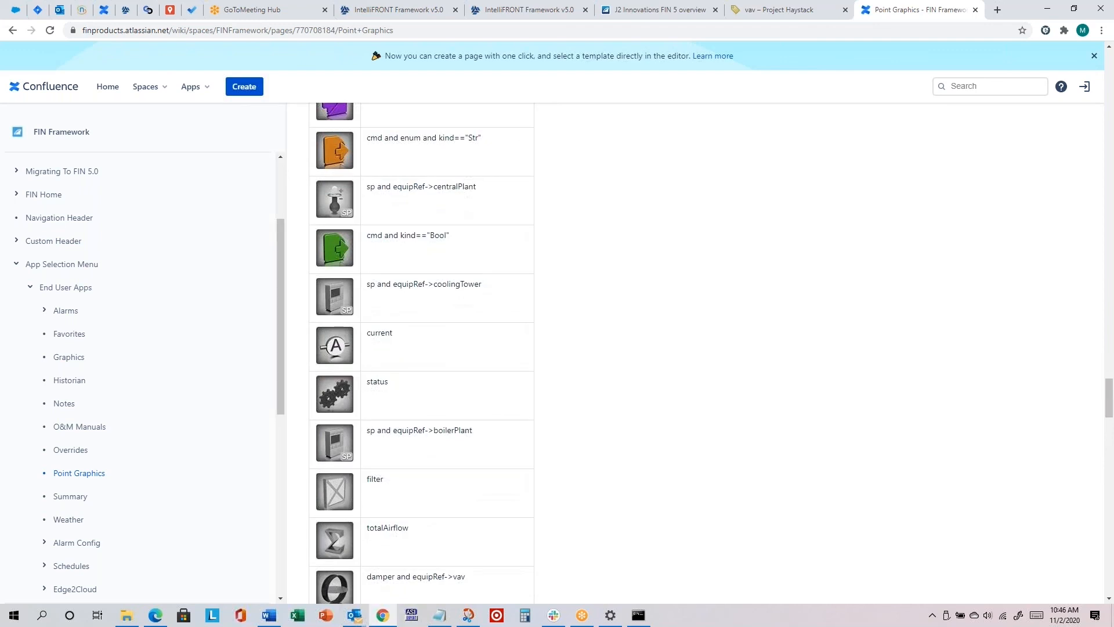
scroll(422, 354, down, 2)
scroll(421, 353, down, 7)
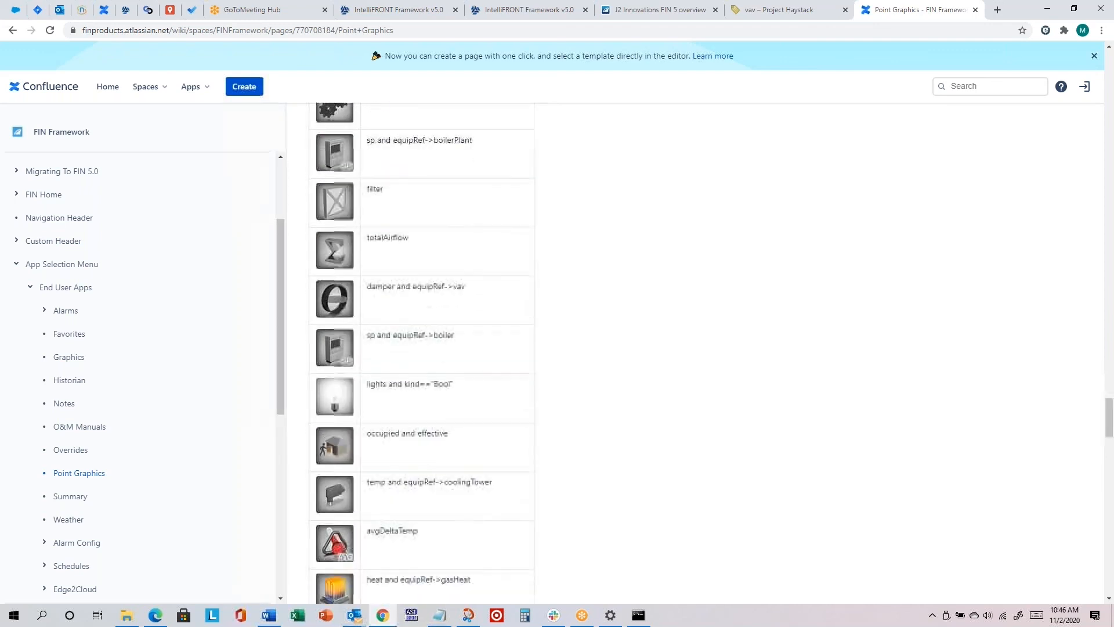
scroll(421, 354, down, 7)
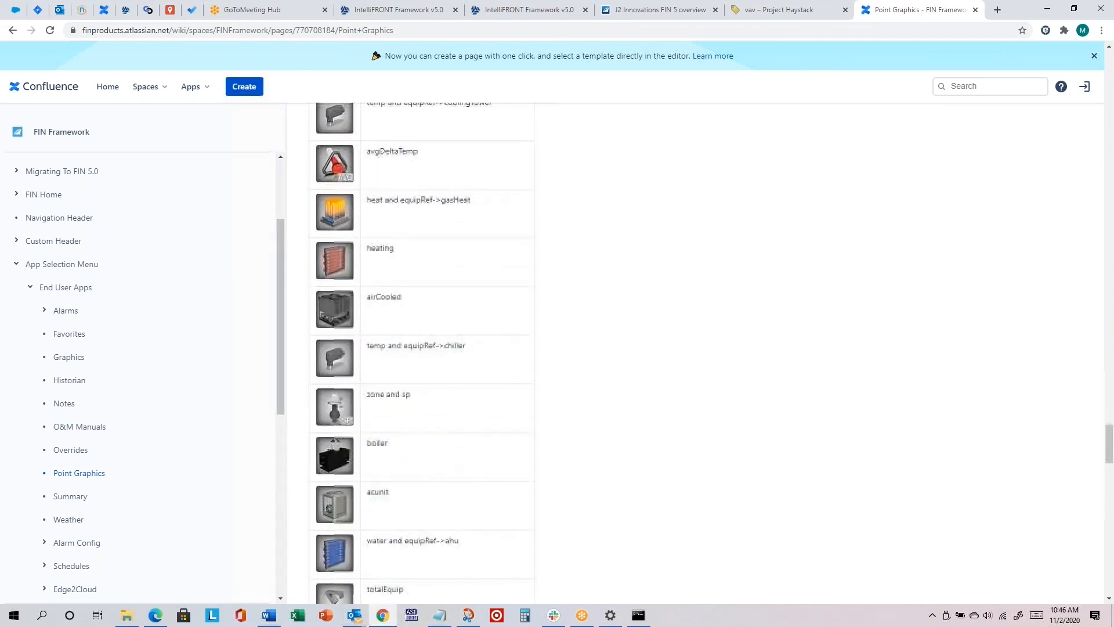
scroll(422, 353, down, 7)
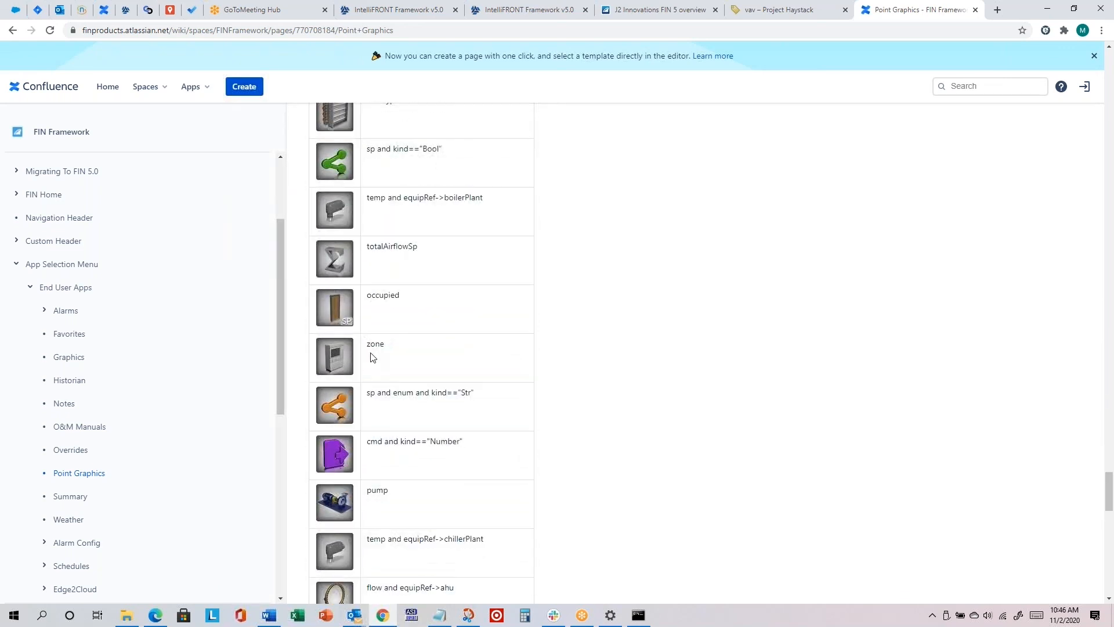
double_click(374, 343)
Step: Return to the IntelliFRONT project and compare the images of VAV-102's points, from Aux Temperature to Zone Temperature, with the documented tags
click(512, 12)
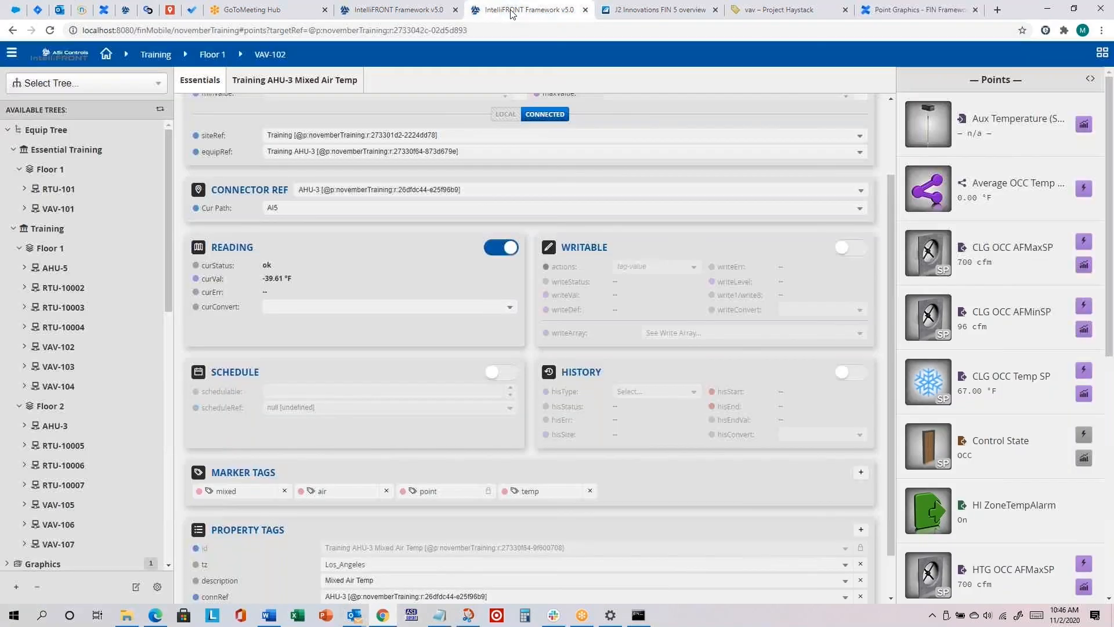
scroll(967, 473, down, 8)
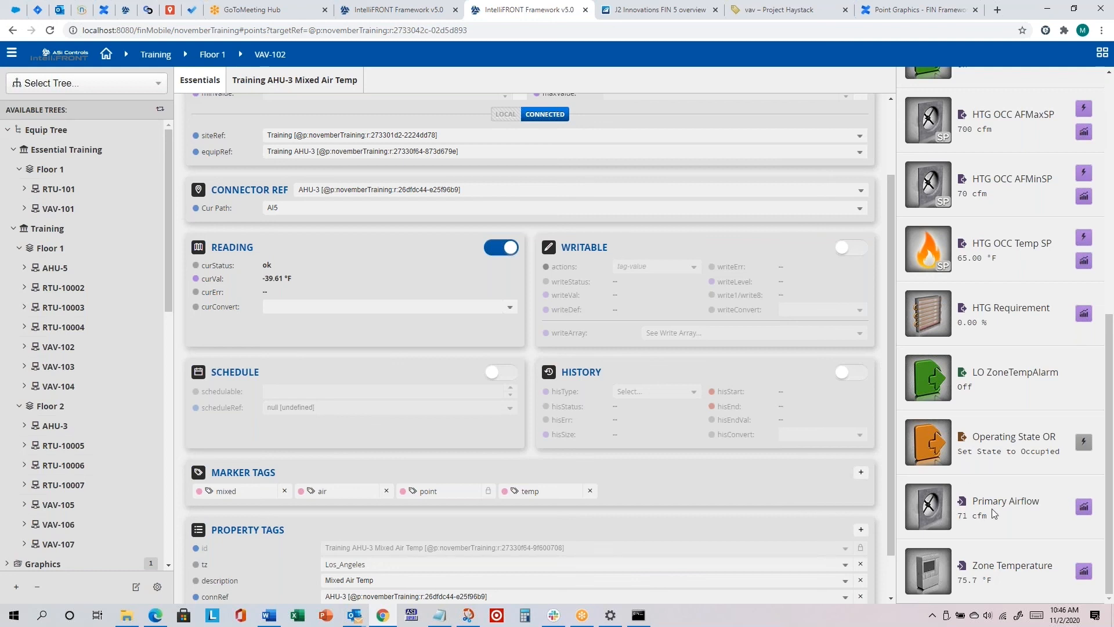
scroll(994, 512, up, 8)
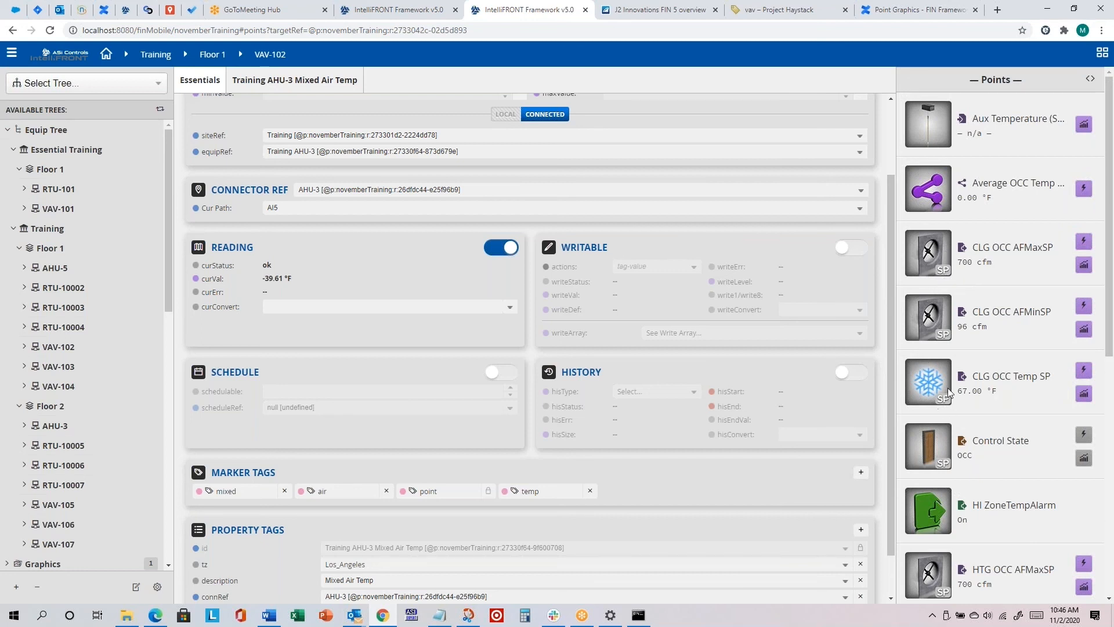
scroll(957, 384, down, 3)
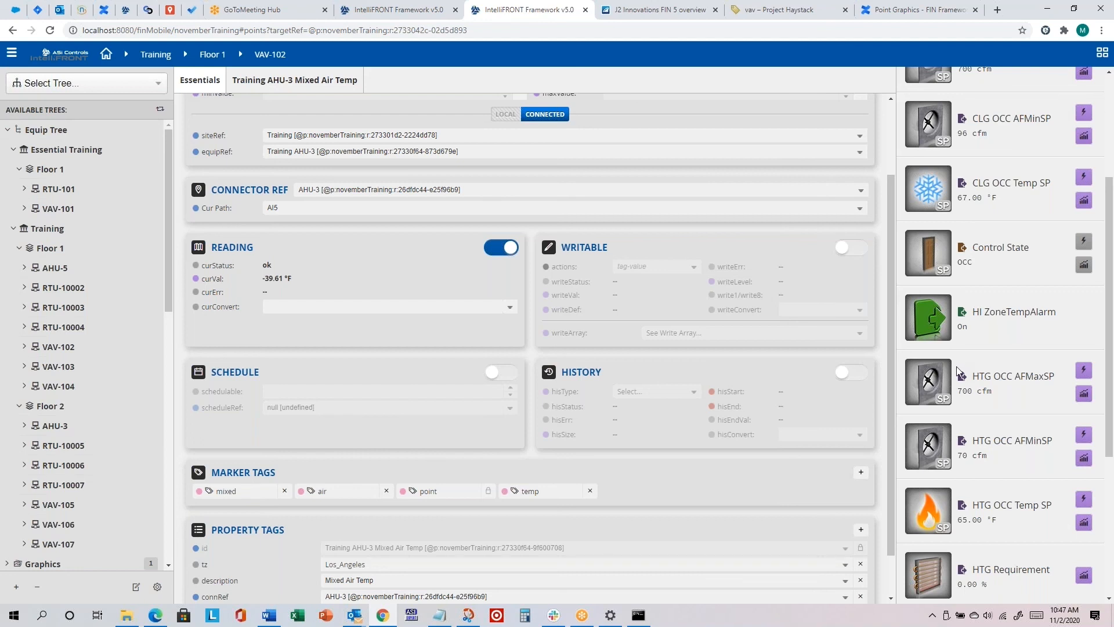
scroll(956, 369, up, 3)
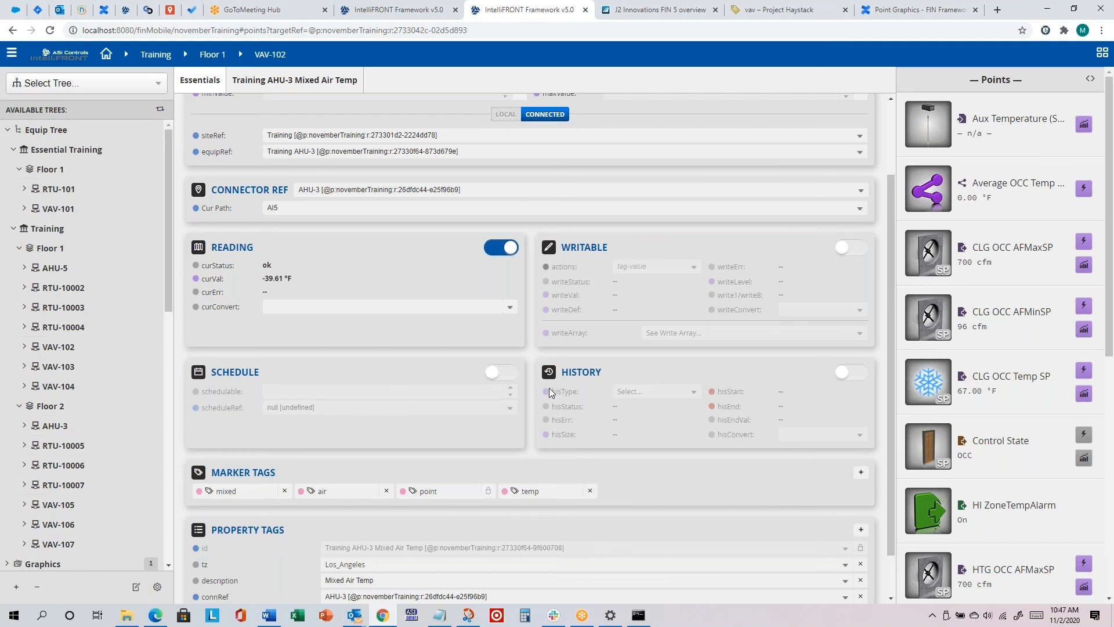
Step: Switch to the training lab guide PDF and check what follows step 15 on the Point Graphics app
key(alt+Tab)
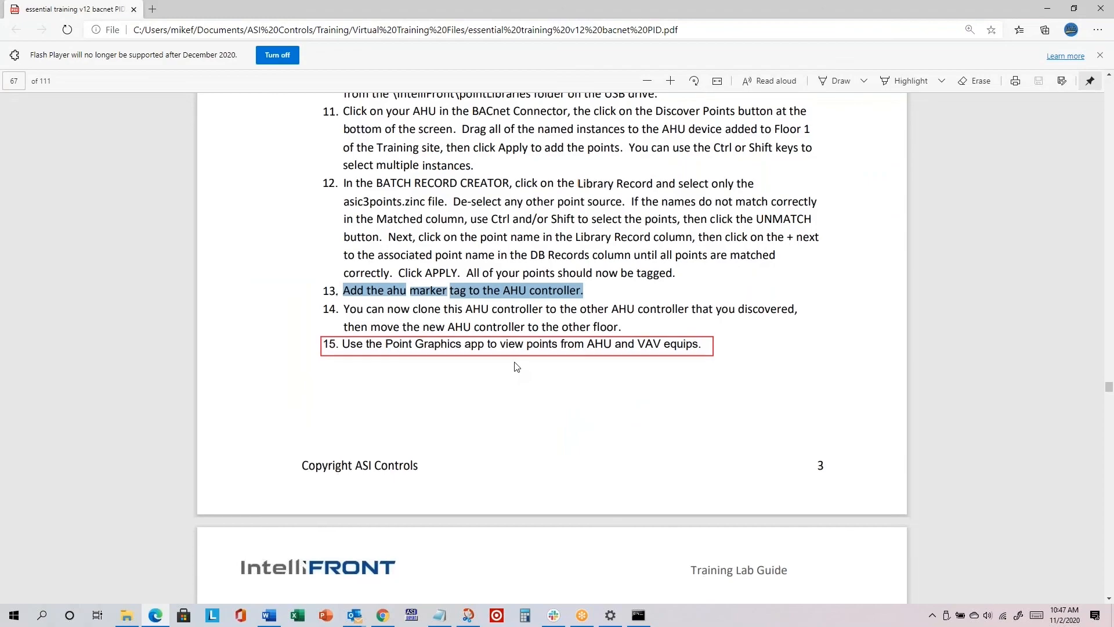
scroll(515, 365, down, 10)
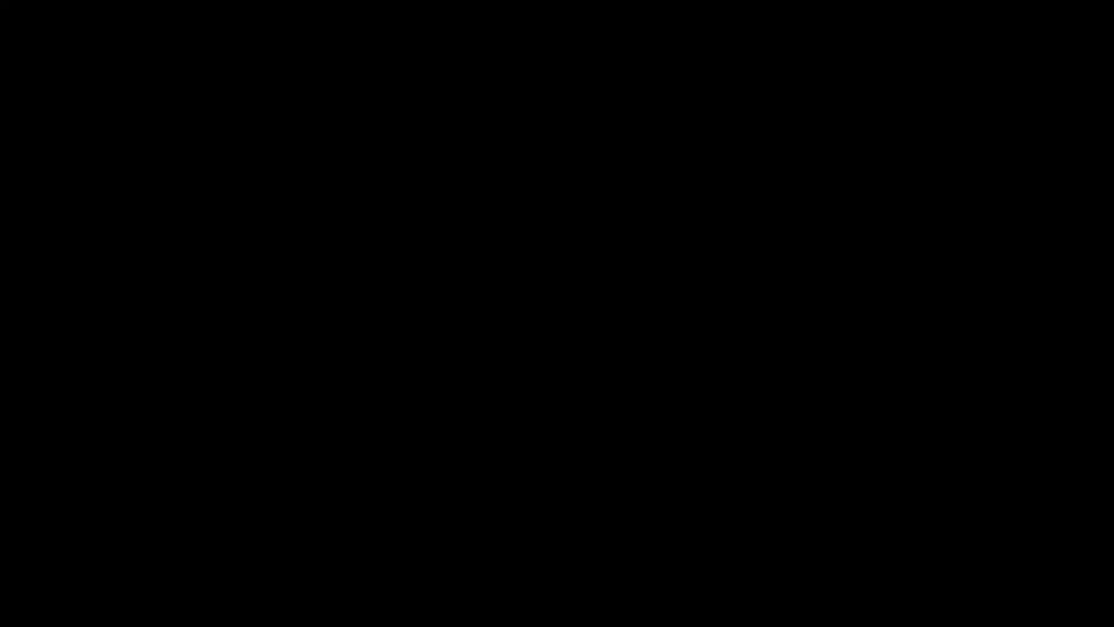